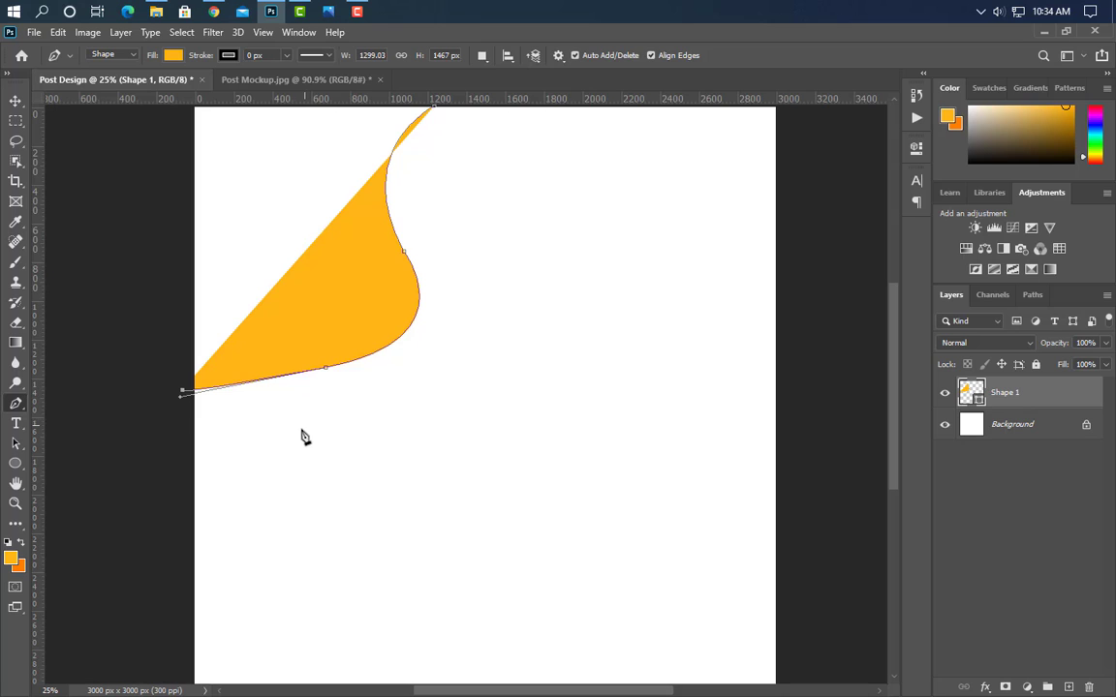
Extend the orange Pen shape past the canvas's lower-left, lower-right and upper-right corners and close it at its top starting point
{"action": "scroll", "coordinate": [281, 452], "scroll_direction": "down", "scroll_amount": 4}
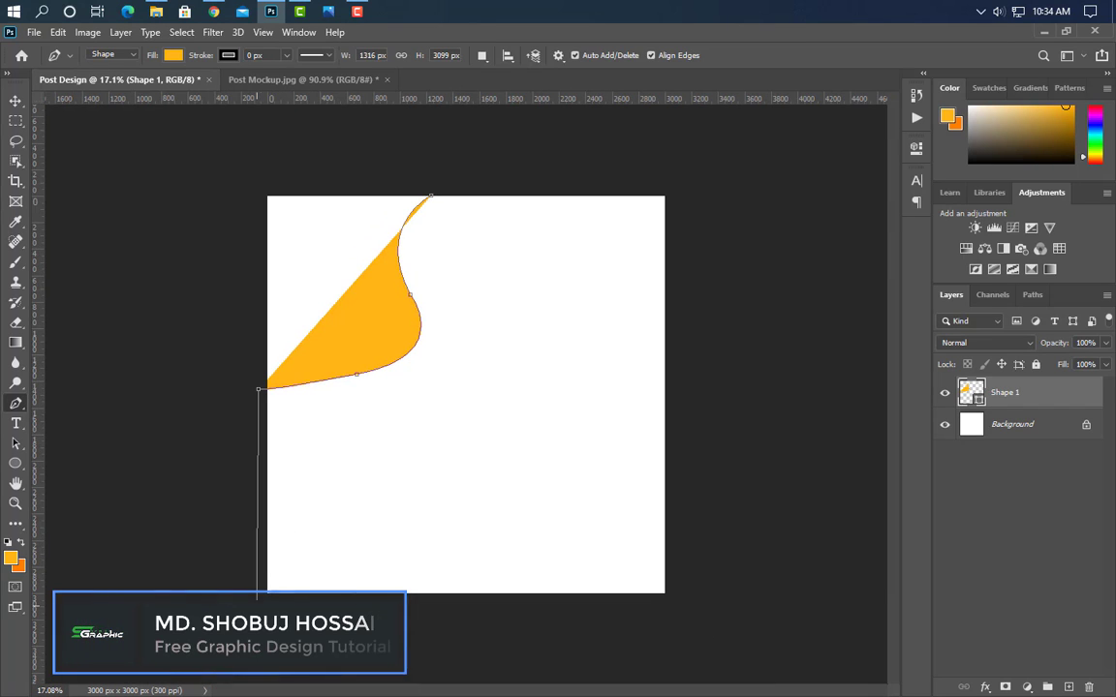
{"action": "left_click", "coordinate": [258, 600]}
{"action": "left_click", "coordinate": [677, 601]}
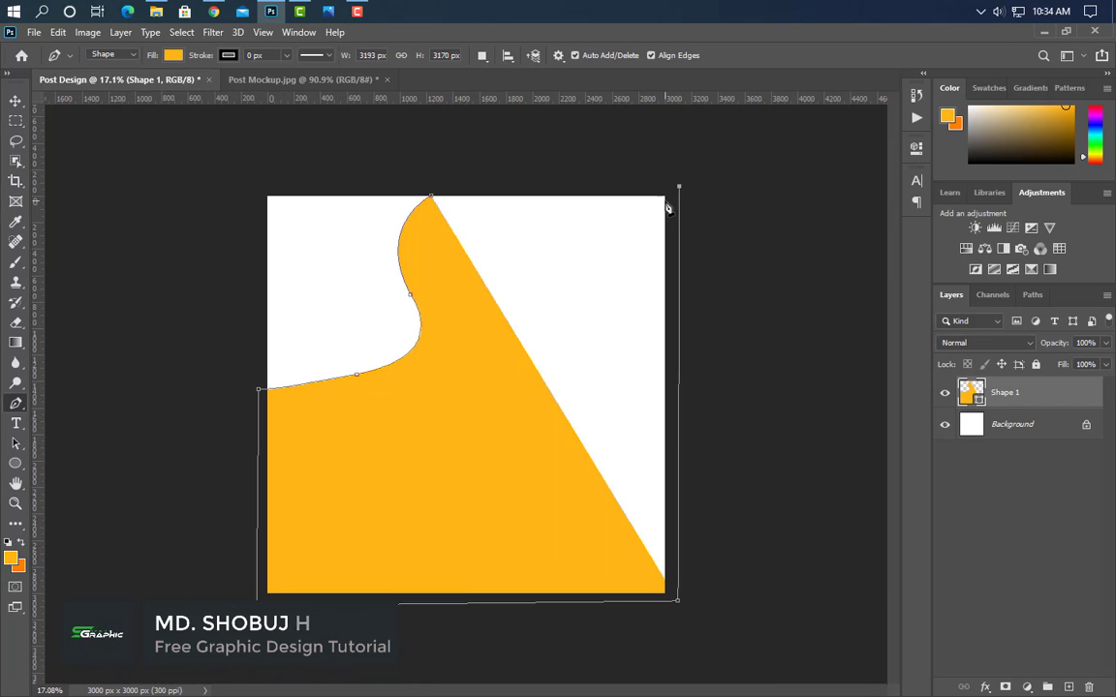
{"action": "left_click", "coordinate": [678, 186]}
{"action": "left_click", "coordinate": [432, 197]}
{"action": "scroll", "coordinate": [501, 529], "scroll_direction": "up", "scroll_amount": 3}
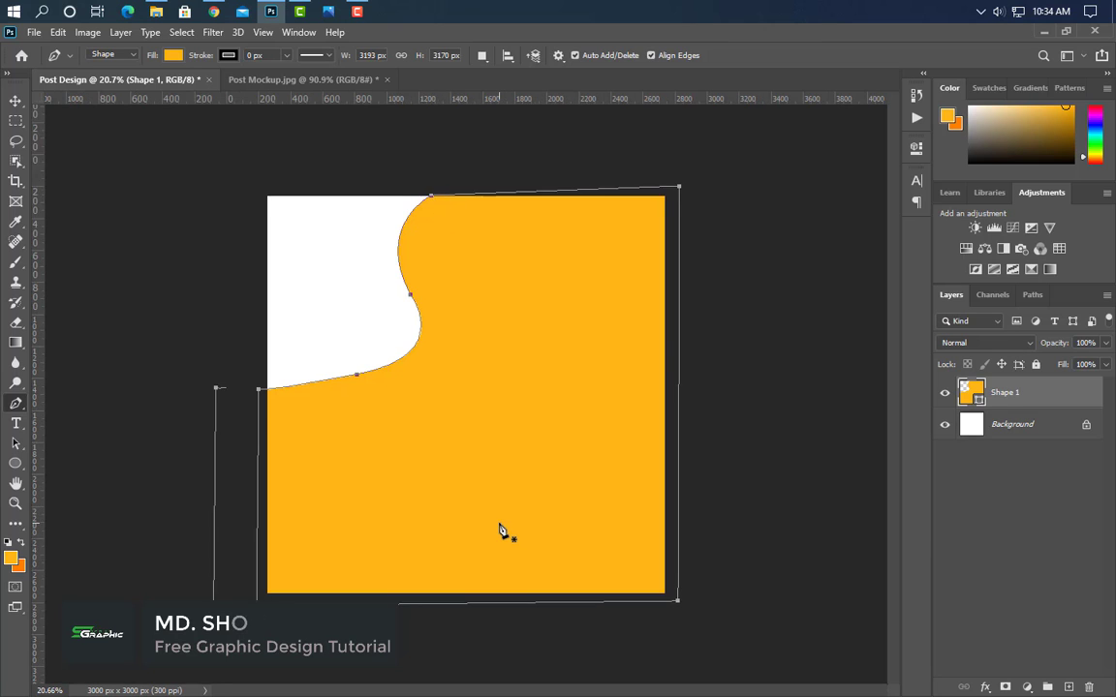
{"action": "left_click", "coordinate": [16, 101]}
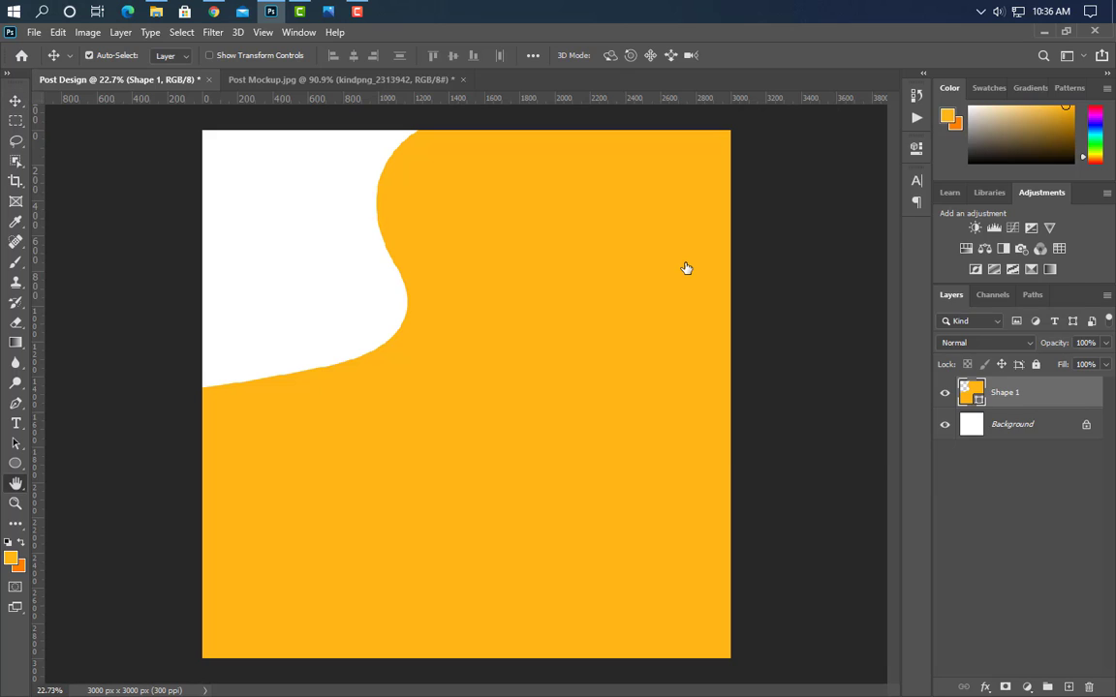
Apply a linear Gradient Overlay to the curved orange shape with stops ff8c00 and ffb615, angle 135° and scale 80%
{"action": "left_click", "coordinate": [543, 328]}
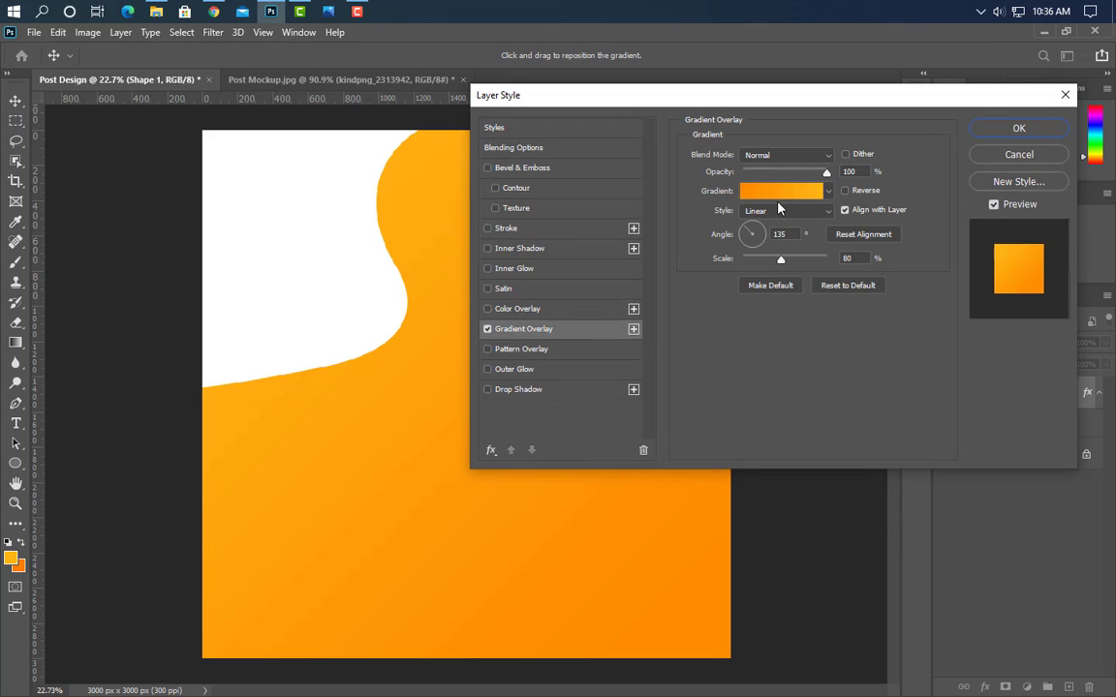
{"action": "left_click", "coordinate": [780, 191]}
{"action": "left_click", "coordinate": [773, 418]}
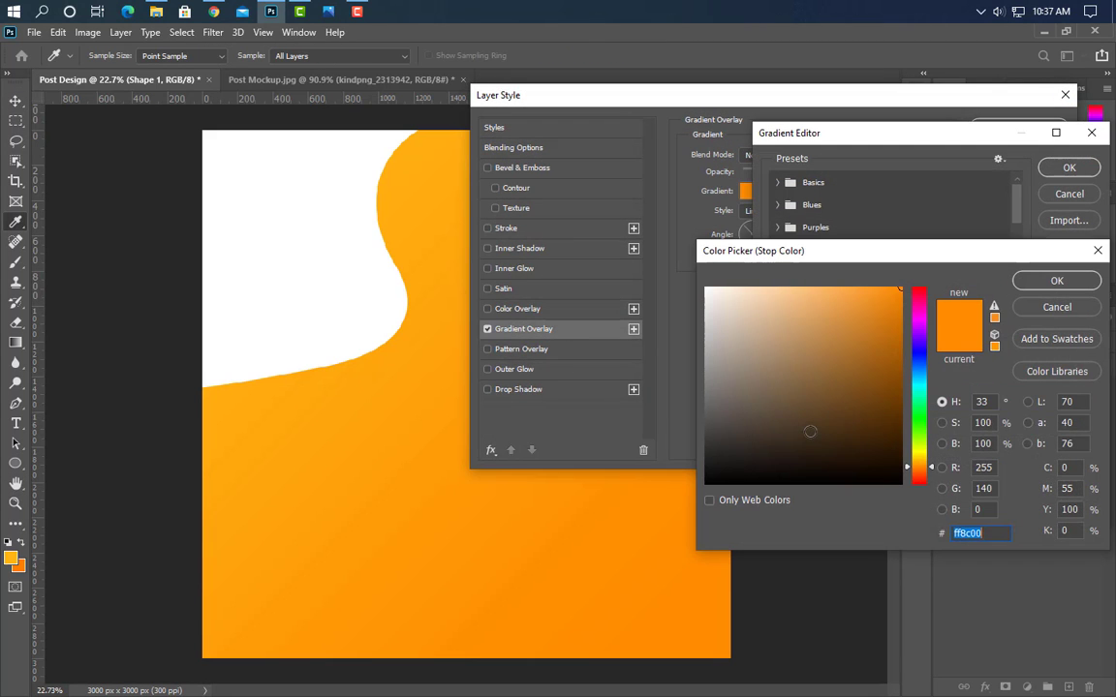
{"action": "left_click", "coordinate": [967, 534]}
{"action": "left_click", "coordinate": [1095, 307]}
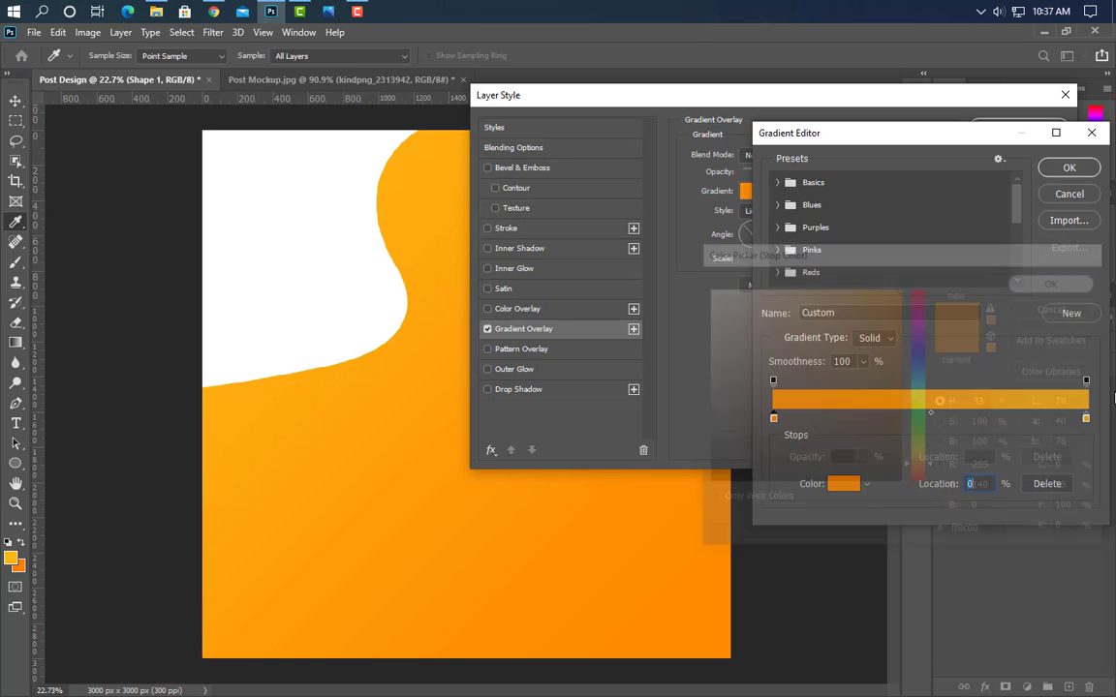
{"action": "double_click", "coordinate": [1086, 420]}
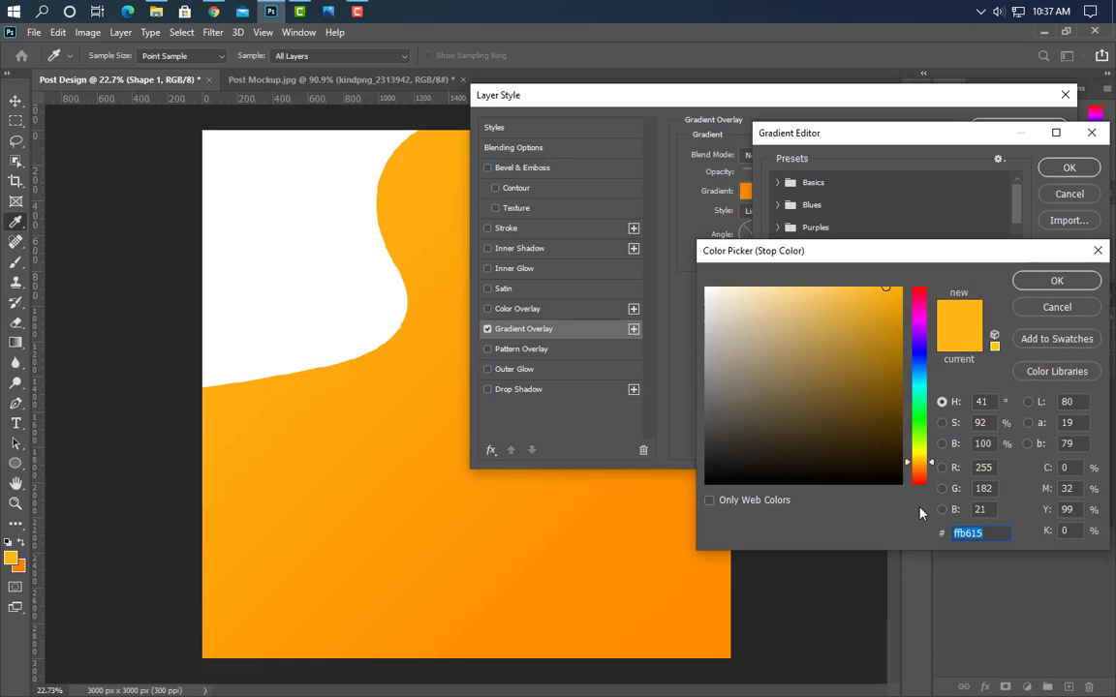
{"action": "left_click", "coordinate": [1057, 281]}
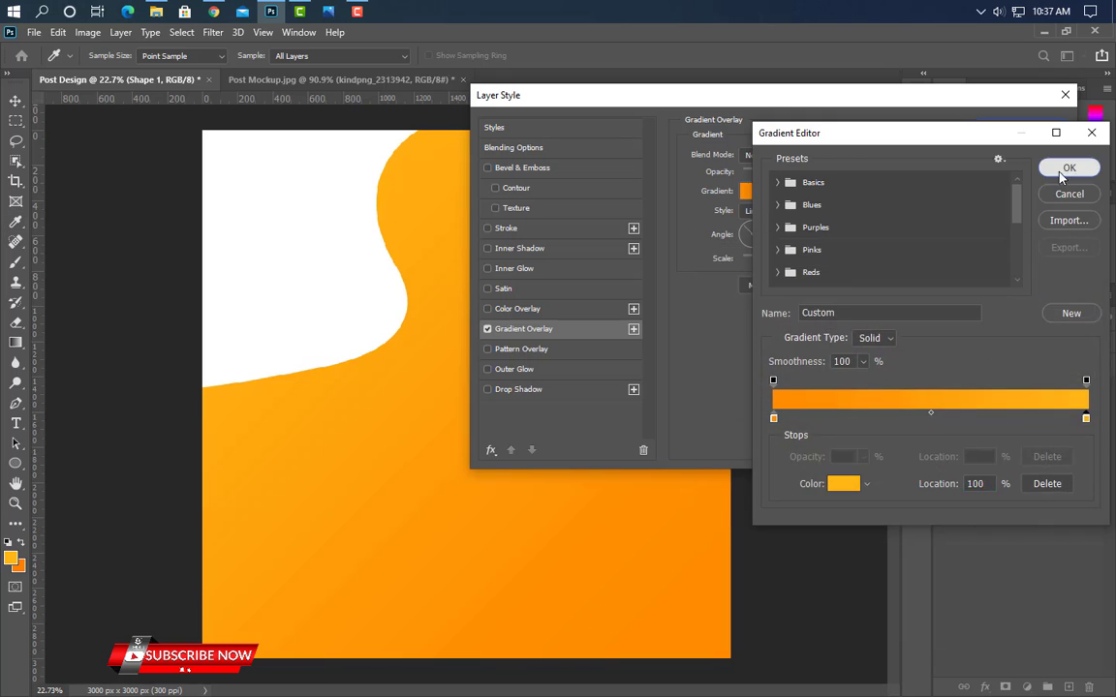
{"action": "left_click", "coordinate": [1070, 168]}
{"action": "left_click_drag", "start_coordinate": [644, 107], "coordinate": [475, 129]}
{"action": "left_click", "coordinate": [847, 161]}
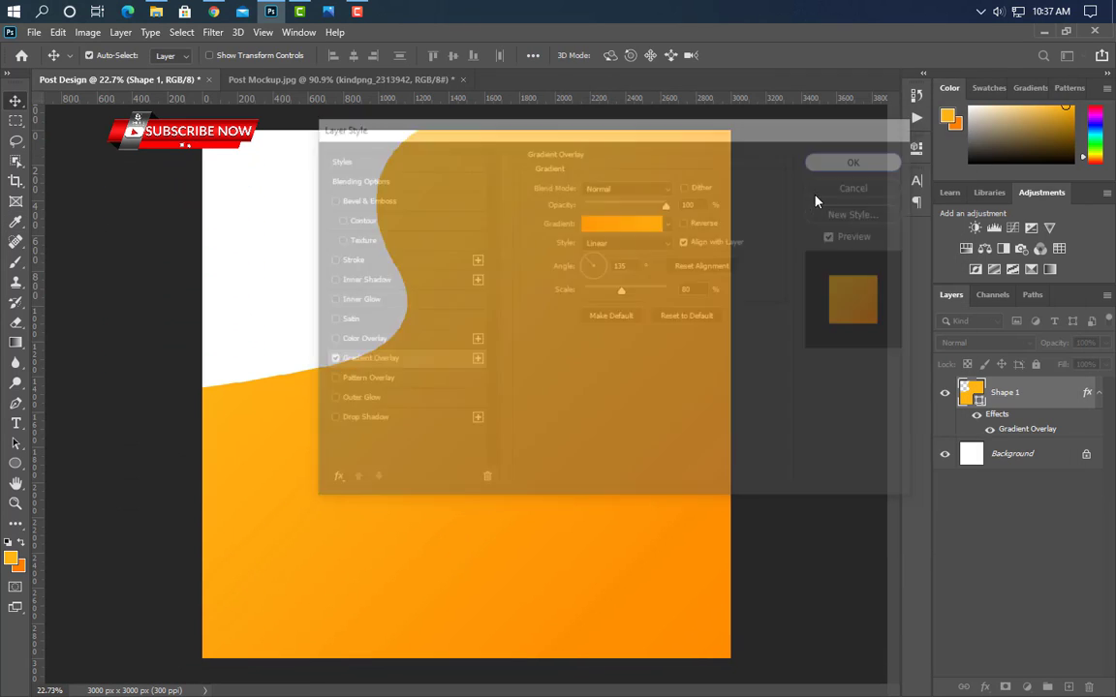
Place the kindpng headphone image from the desktop into the Post Design document and flip it horizontally
{"action": "left_click", "coordinate": [271, 12]}
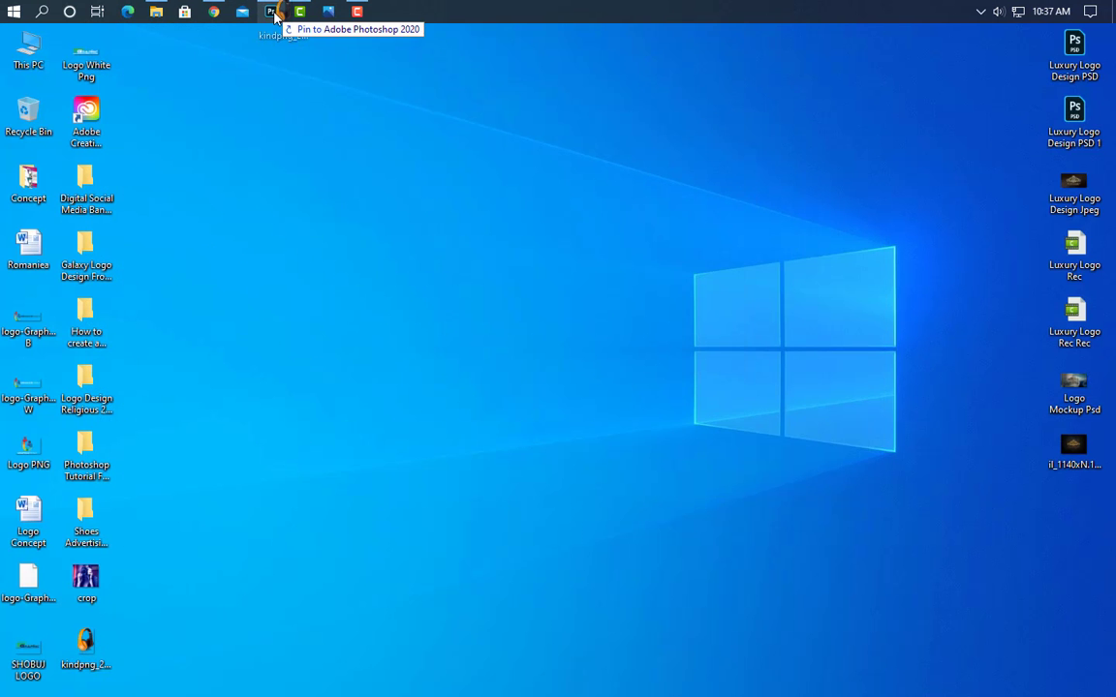
{"action": "left_click", "coordinate": [270, 11]}
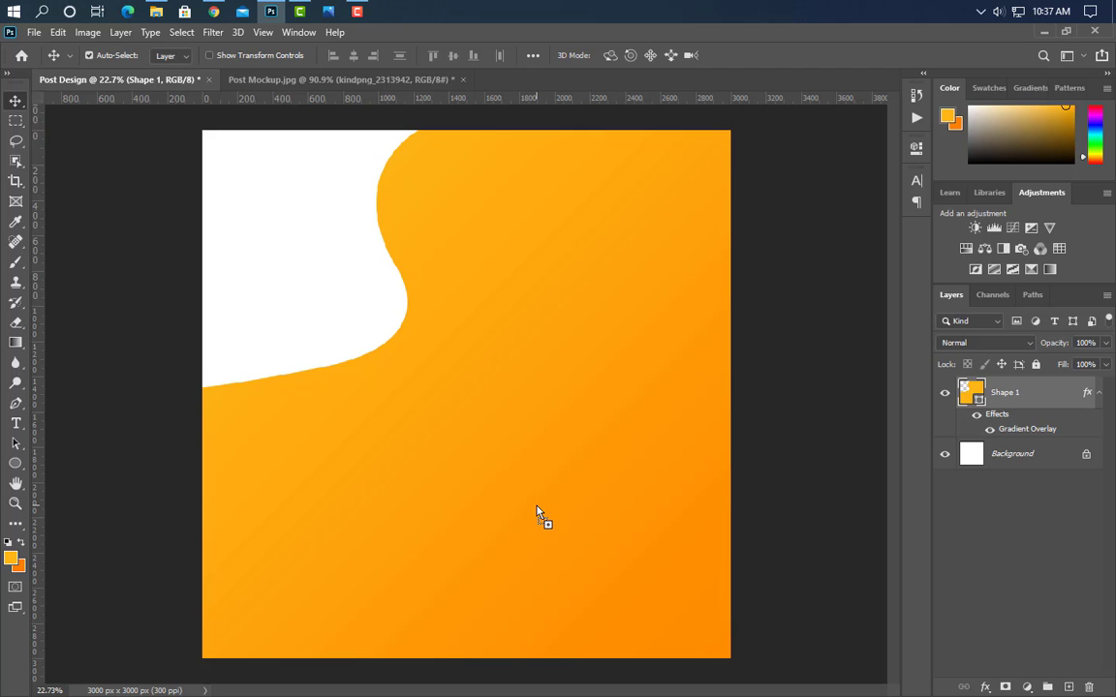
{"action": "left_click_drag", "start_coordinate": [537, 512], "coordinate": [541, 515]}
{"action": "right_click", "coordinate": [545, 201]}
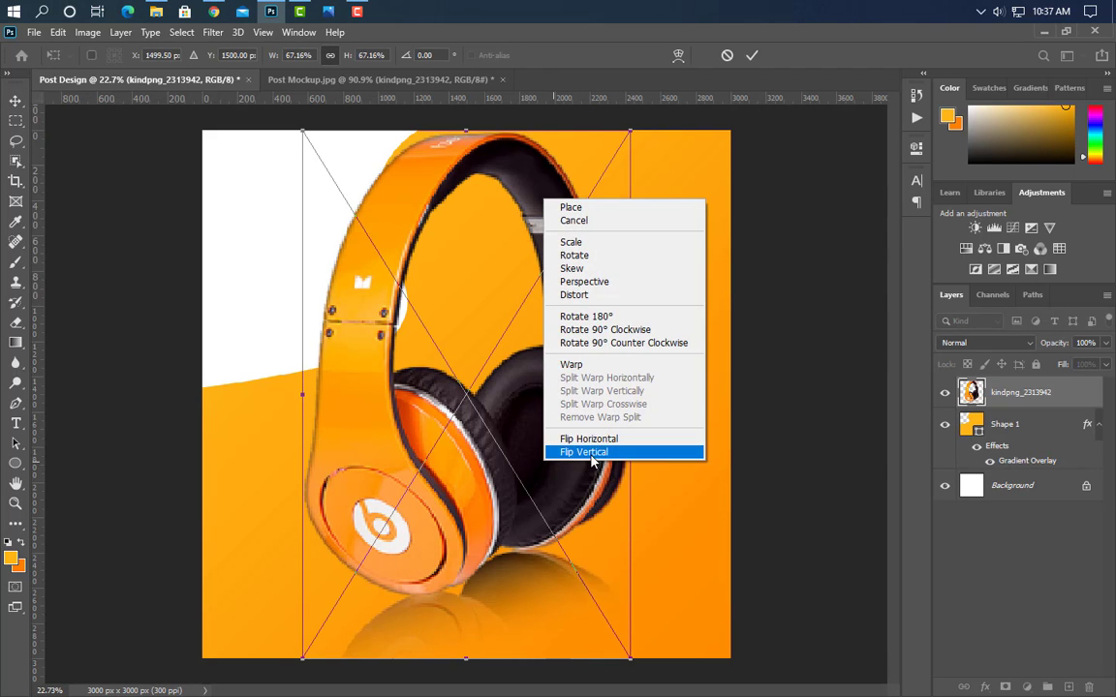
{"action": "left_click", "coordinate": [587, 439]}
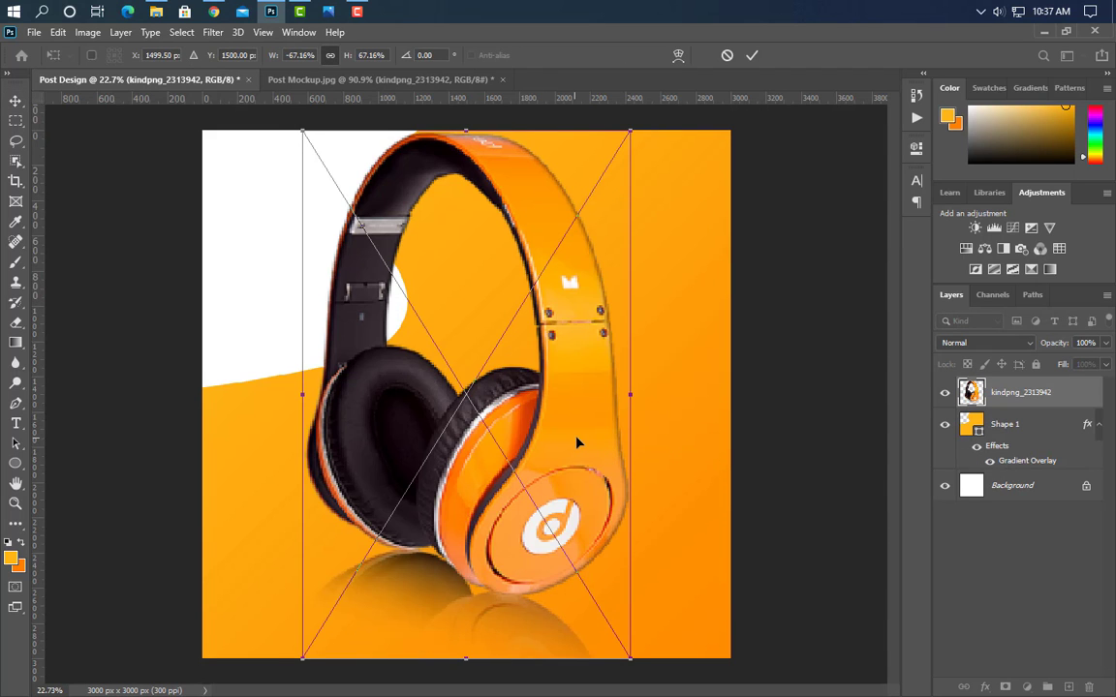
Scale the headphones to about 57.6%, position them right of the canvas centre at about X 1856 px, and commit the placement
{"action": "left_click_drag", "start_coordinate": [576, 443], "coordinate": [632, 443]}
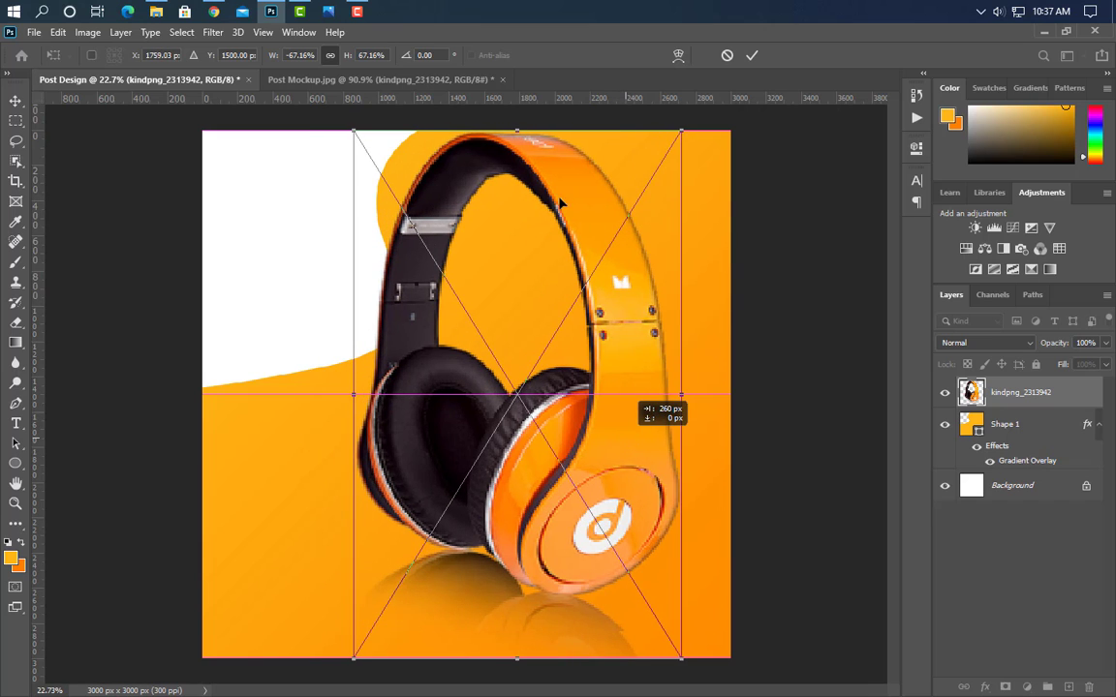
{"action": "left_click_drag", "start_coordinate": [517, 131], "coordinate": [524, 205]}
{"action": "key", "text": "Right"}
{"action": "key", "text": "Right"}
{"action": "key", "text": "Right"}
{"action": "key", "text": "Right"}
{"action": "key", "text": "Right"}
{"action": "key", "text": "Right"}
{"action": "key", "text": "Right"}
{"action": "key", "text": "Right"}
{"action": "key", "text": "Right"}
{"action": "key", "text": "Right"}
{"action": "key", "text": "Right"}
{"action": "key", "text": "Right"}
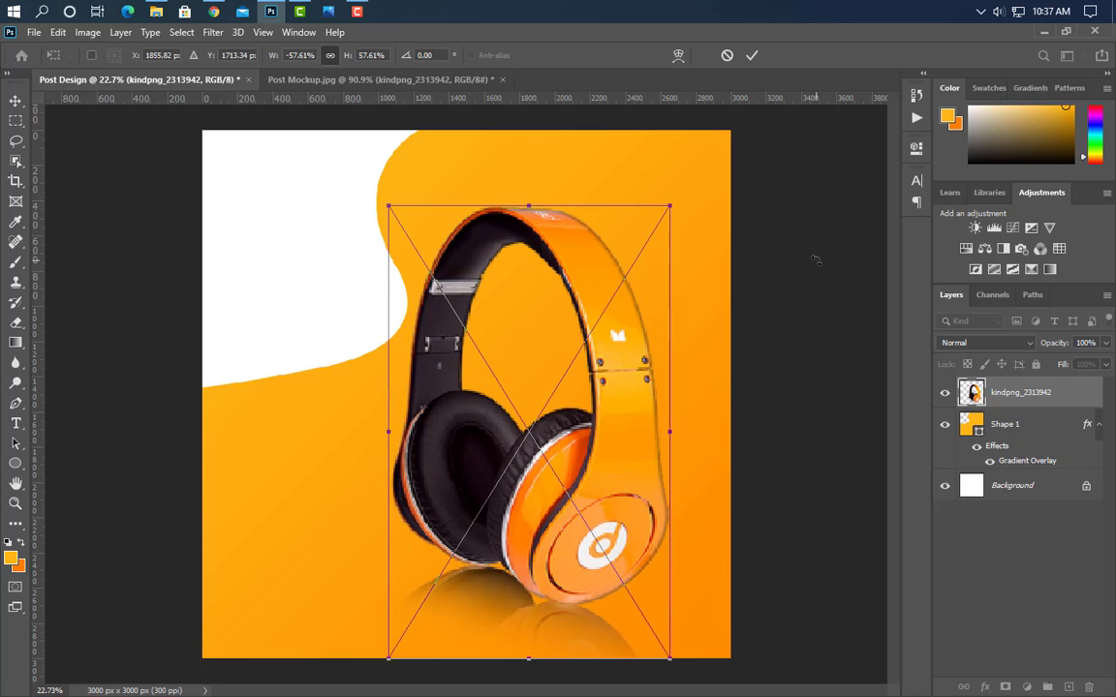
{"action": "left_click", "coordinate": [752, 55]}
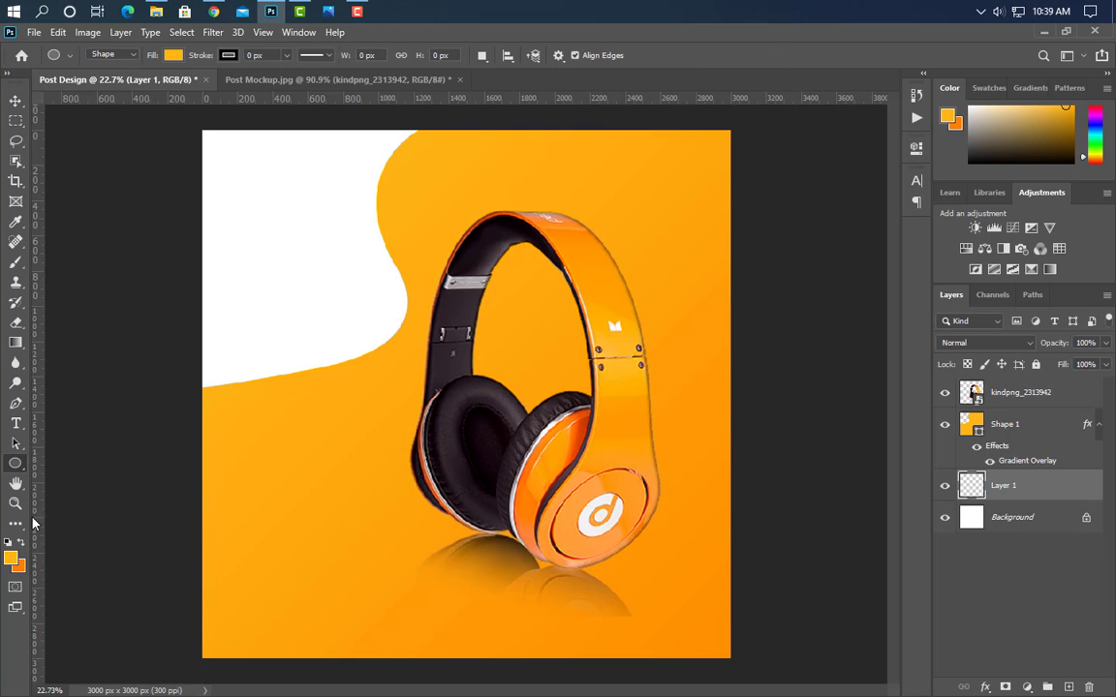
Draw a rectangle of about 1545 × 1694 px over the white upper-left area, on the layer beneath the curved shape
{"action": "right_click", "coordinate": [17, 463]}
{"action": "left_click", "coordinate": [118, 426]}
{"action": "left_click_drag", "start_coordinate": [190, 117], "coordinate": [462, 414]}
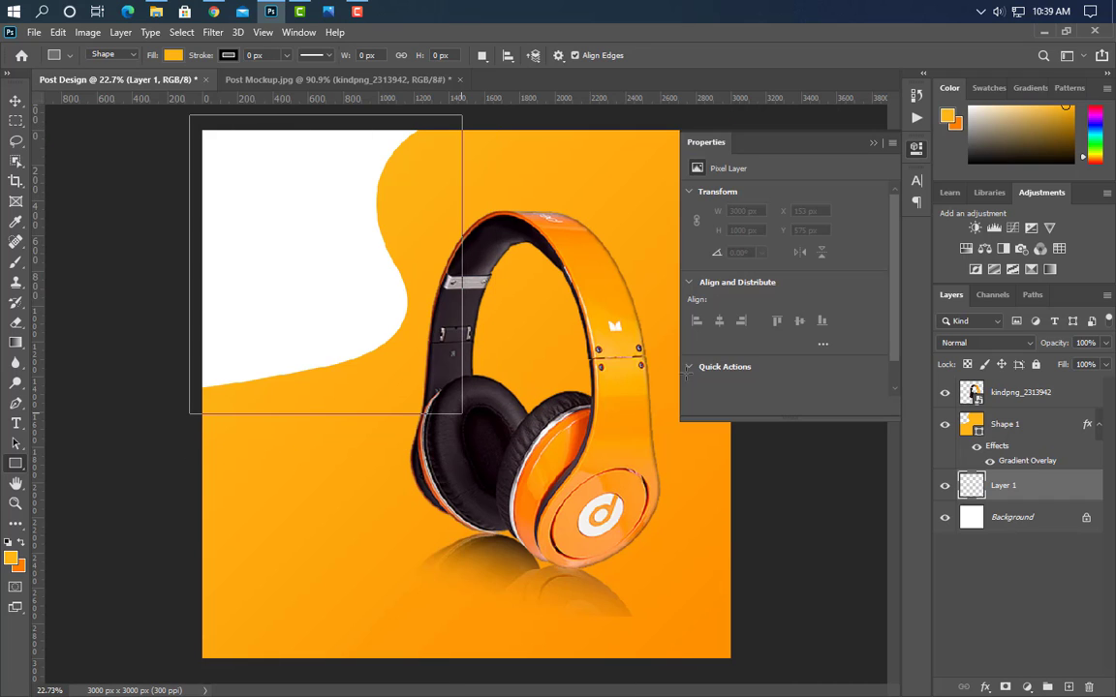
{"action": "left_click", "coordinate": [872, 142]}
Add a Gradient Overlay to the rectangle and set the gradient's end stop at 100% to yellow fee935
{"action": "double_click", "coordinate": [1061, 486]}
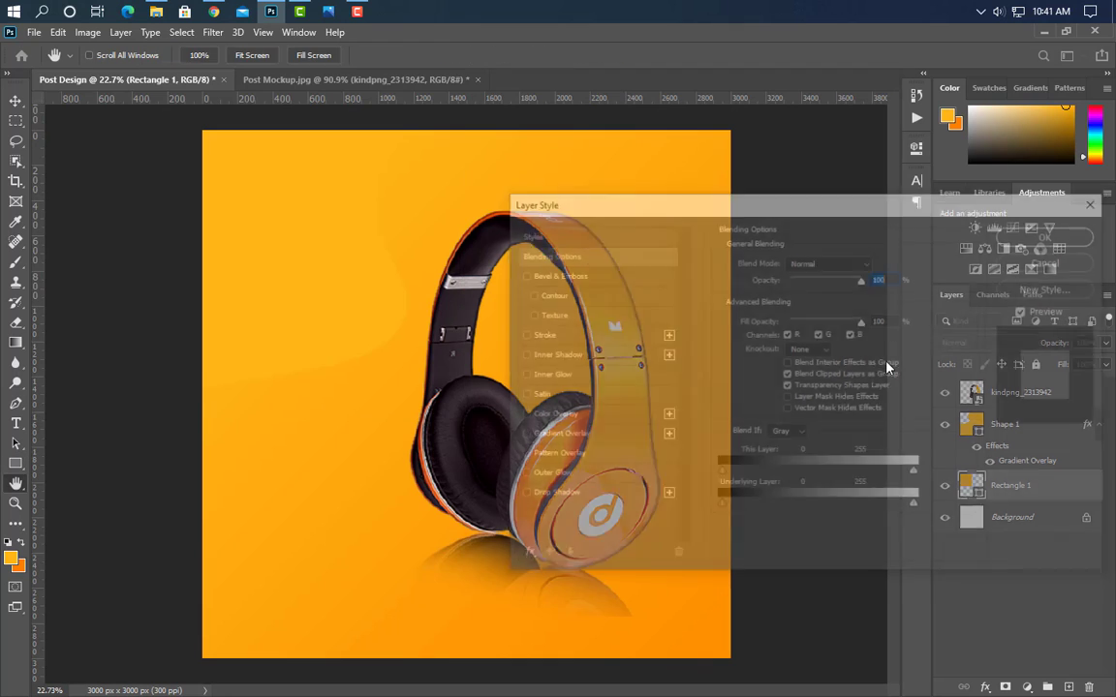
{"action": "left_click", "coordinate": [603, 436]}
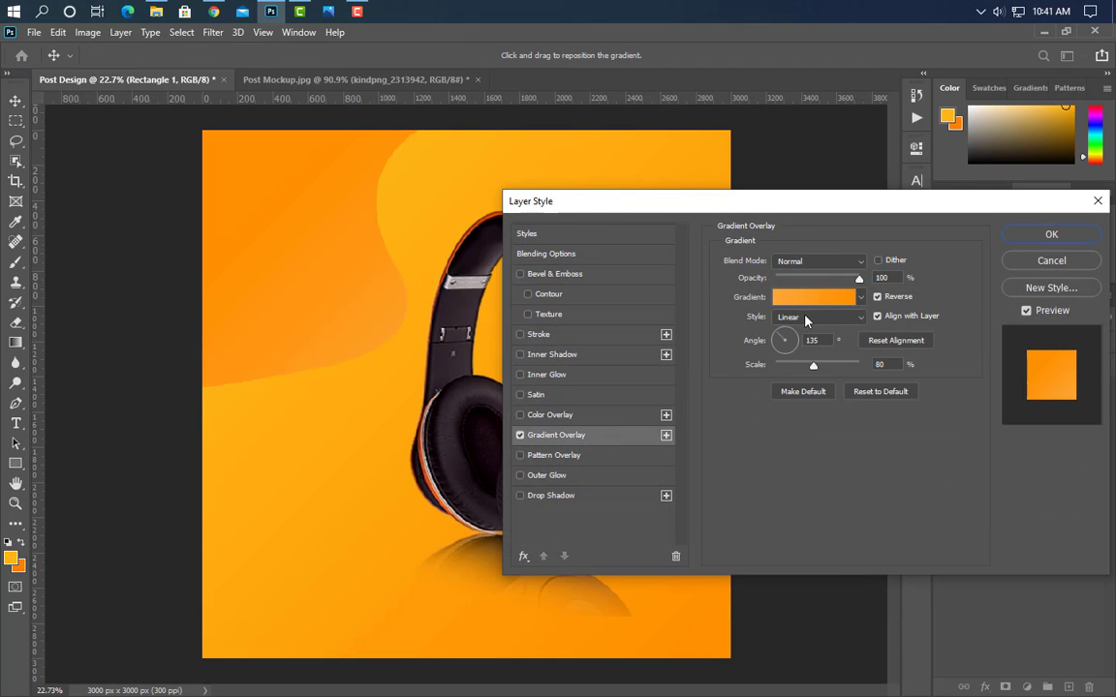
{"action": "left_click", "coordinate": [812, 297]}
{"action": "double_click", "coordinate": [1087, 420]}
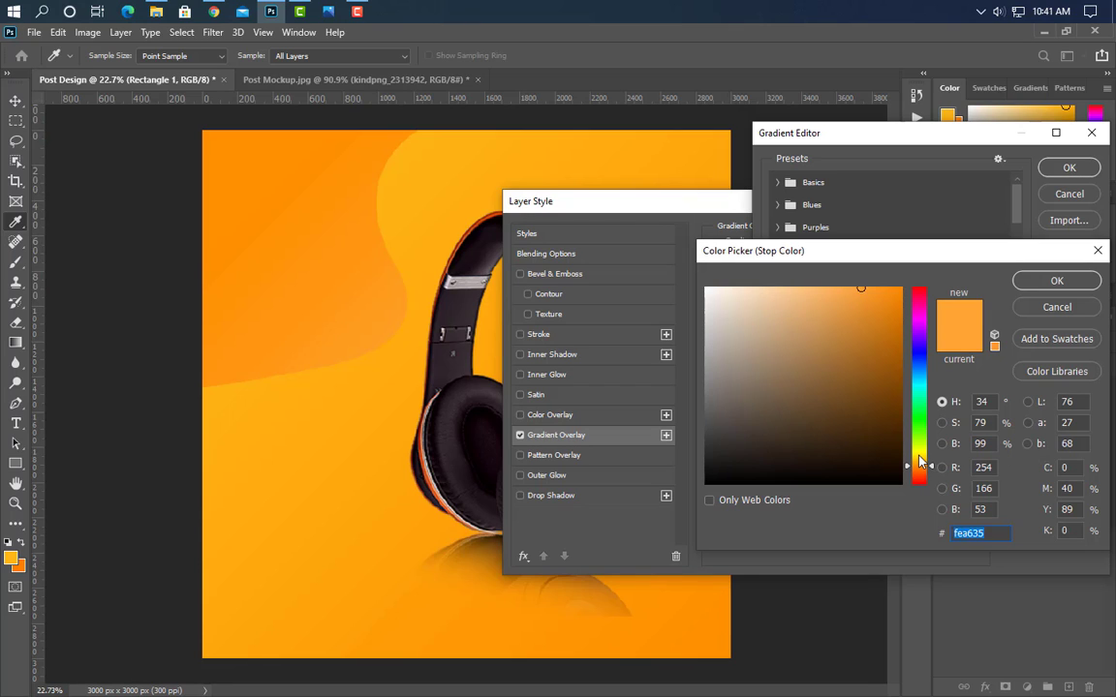
{"action": "left_click_drag", "start_coordinate": [921, 463], "coordinate": [921, 455]}
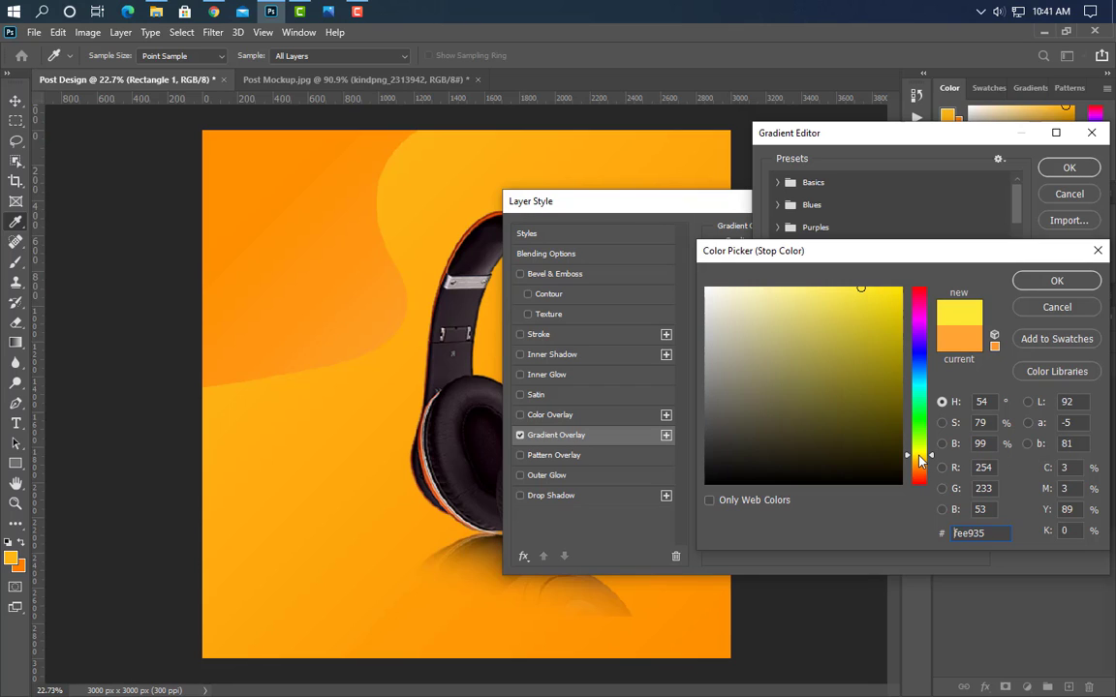
{"action": "left_click", "coordinate": [1086, 283]}
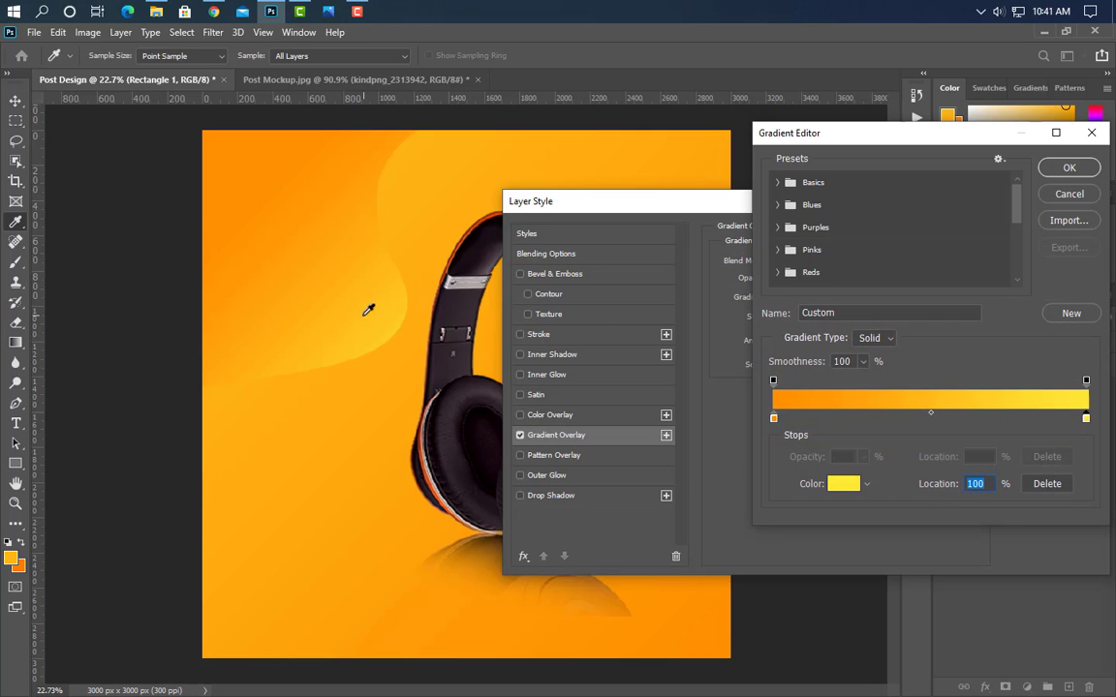
Set the first stop of the rectangle's gradient to ff8000 and accept the edited gradient
{"action": "double_click", "coordinate": [773, 418]}
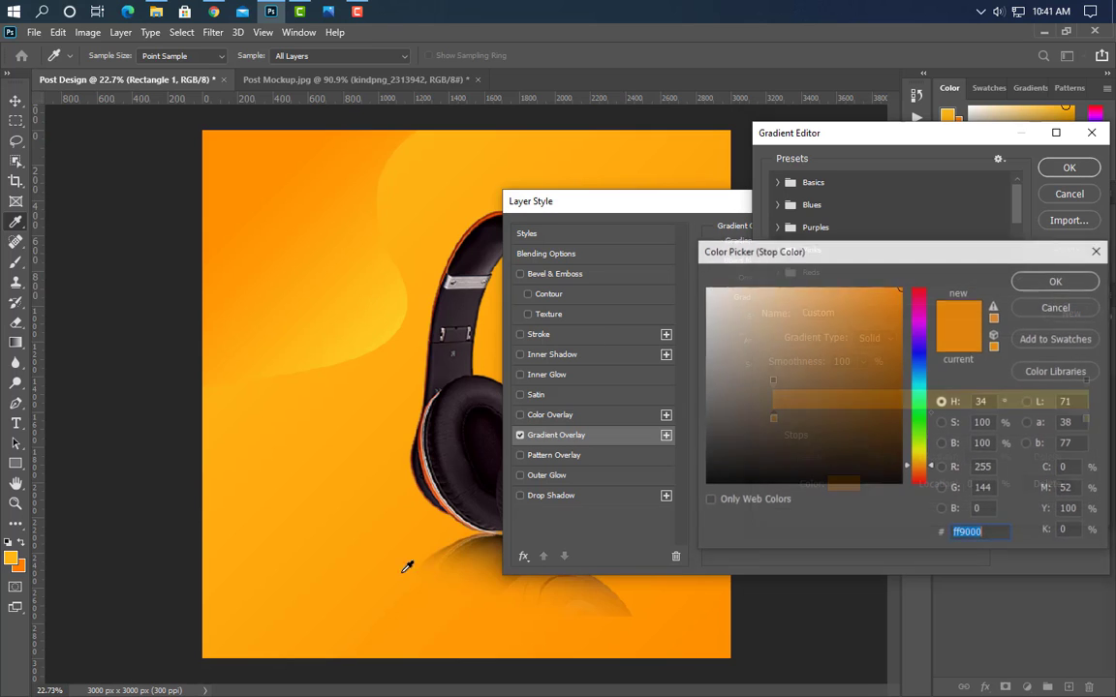
{"action": "type", "text": "ff8000"}
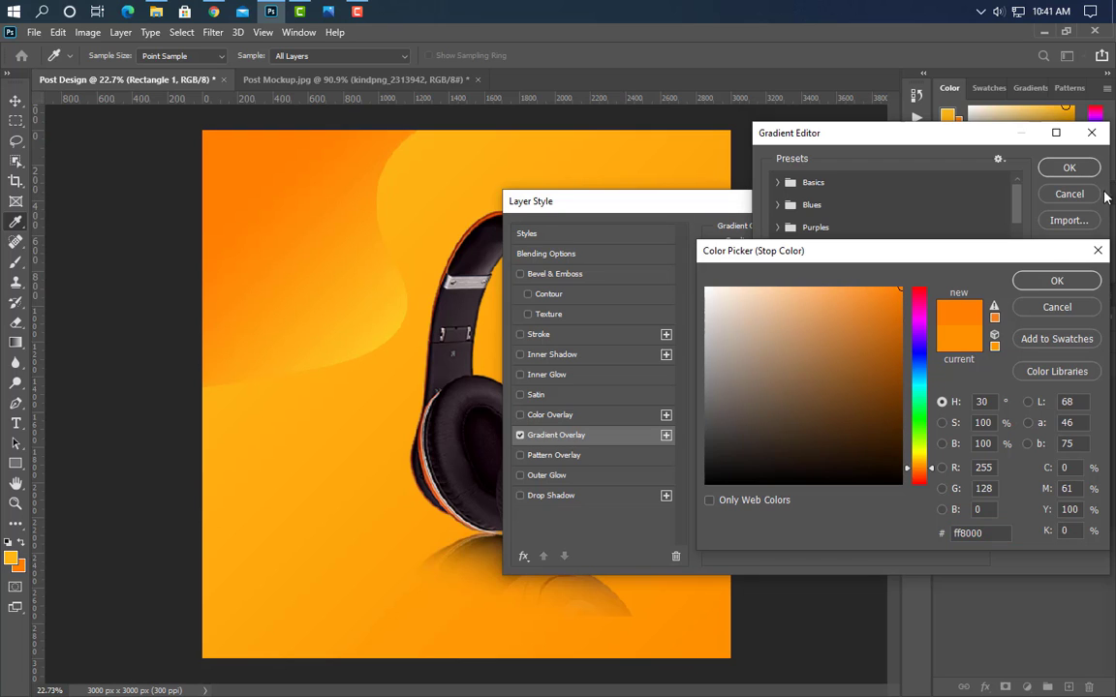
{"action": "left_click", "coordinate": [1060, 280]}
{"action": "left_click", "coordinate": [1069, 168]}
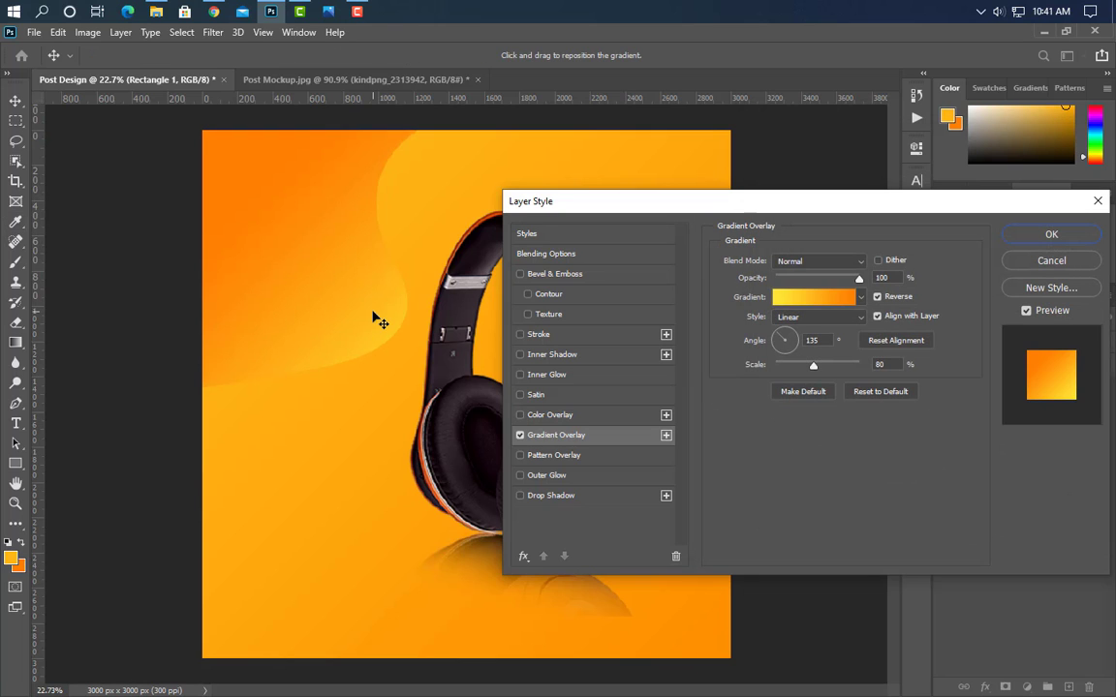
Reposition the rectangle's gradient so yellow fills more of the curved area, and reduce its scale to 62%
{"action": "left_click_drag", "start_coordinate": [360, 260], "coordinate": [364, 316]}
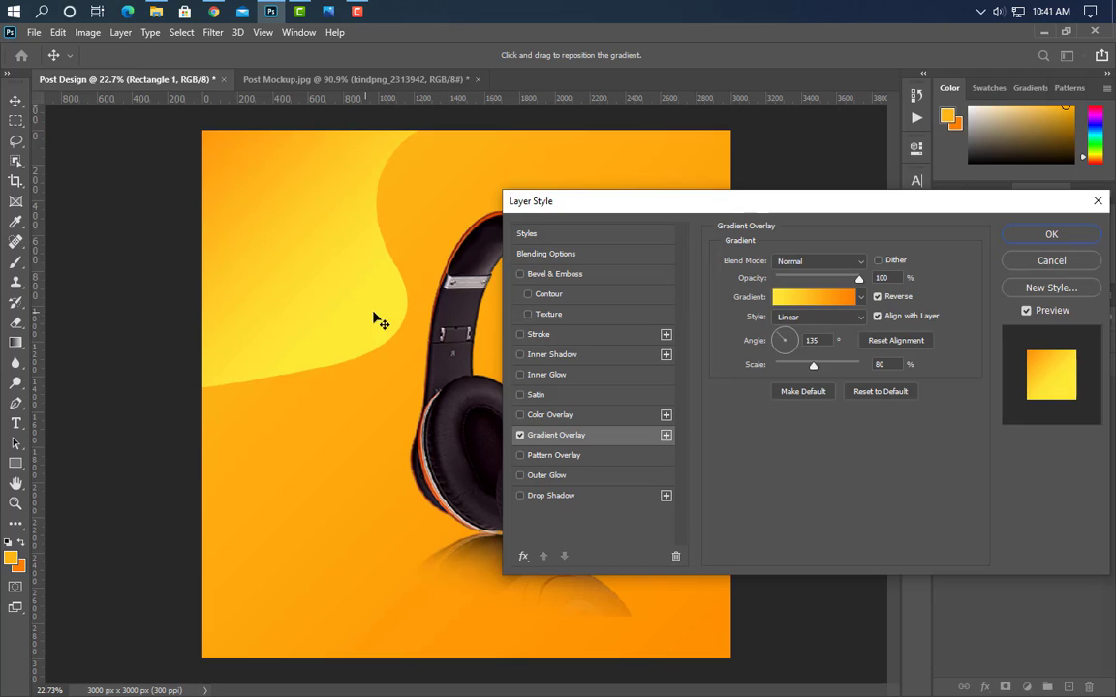
{"action": "left_click_drag", "start_coordinate": [815, 370], "coordinate": [803, 373]}
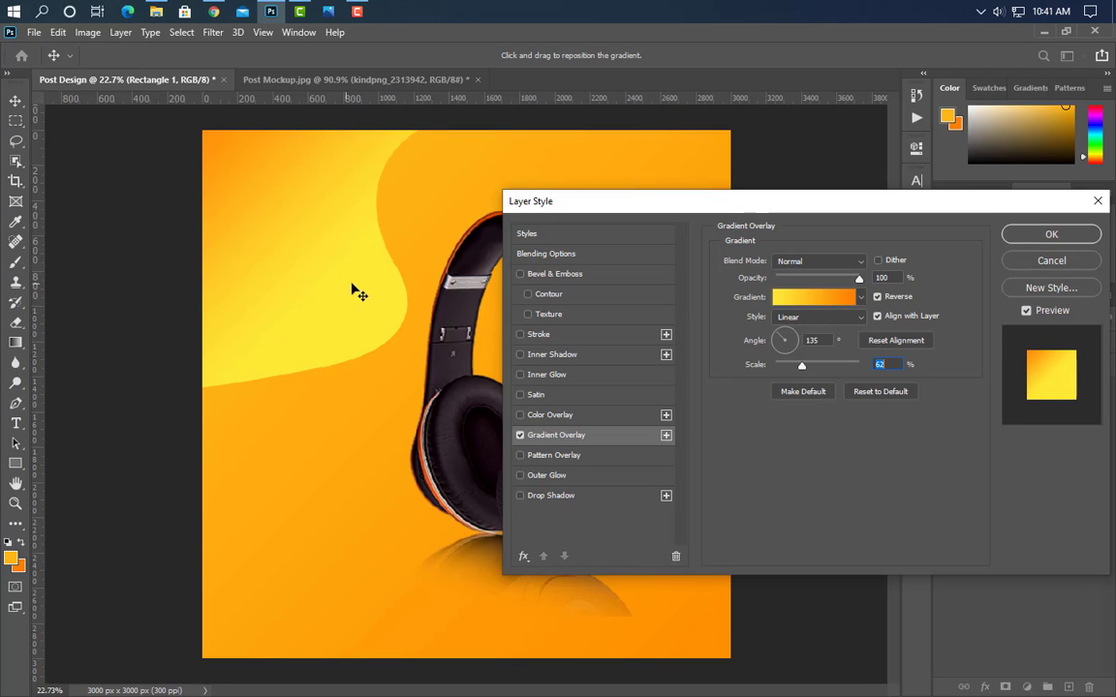
{"action": "key", "text": "shift+Down"}
{"action": "key", "text": "shift+Down"}
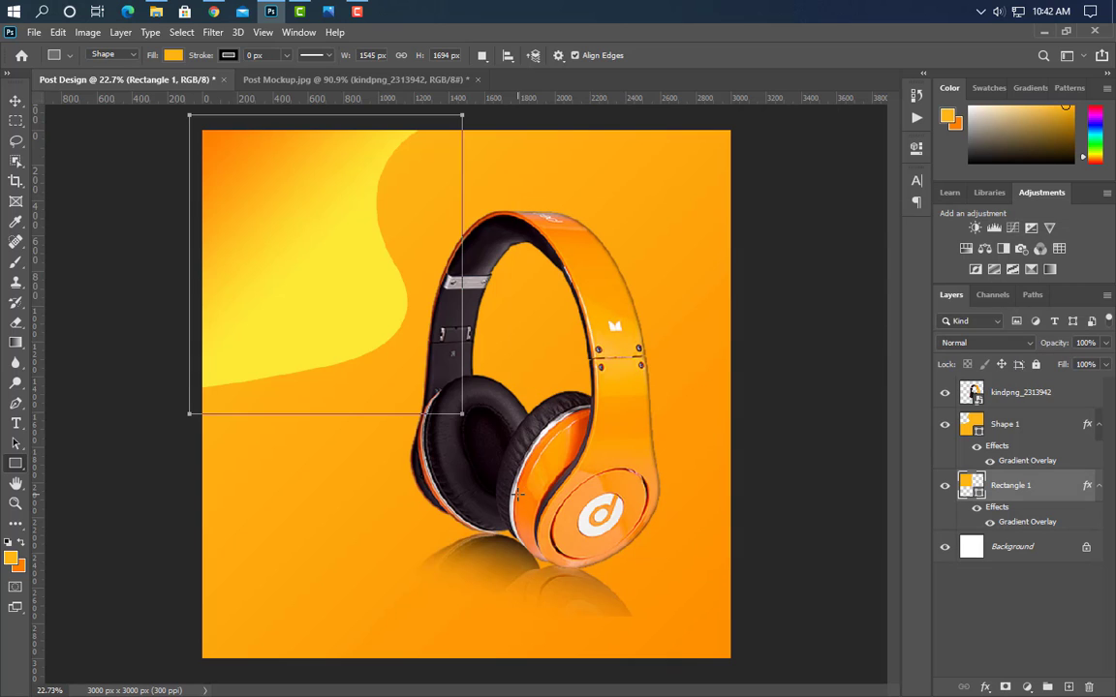
Add a new empty layer directly above the Shape 1 layer, below the headphones
{"action": "left_click", "coordinate": [1005, 424]}
{"action": "scroll", "coordinate": [705, 463], "scroll_direction": "up", "scroll_amount": 1}
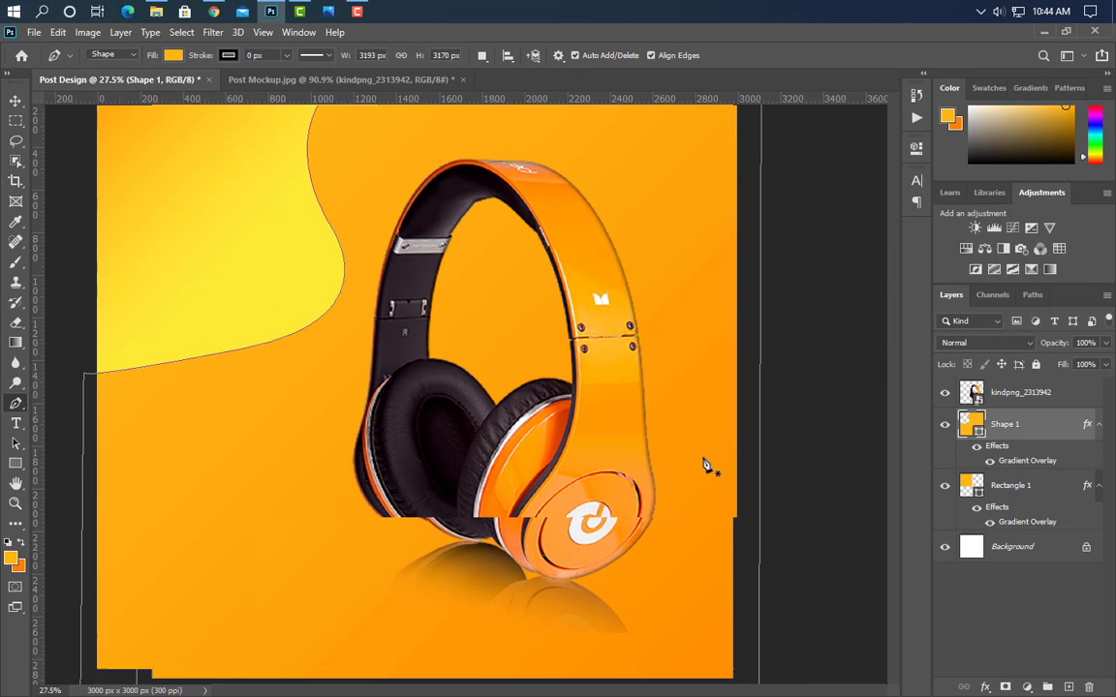
{"action": "left_click", "coordinate": [1071, 686]}
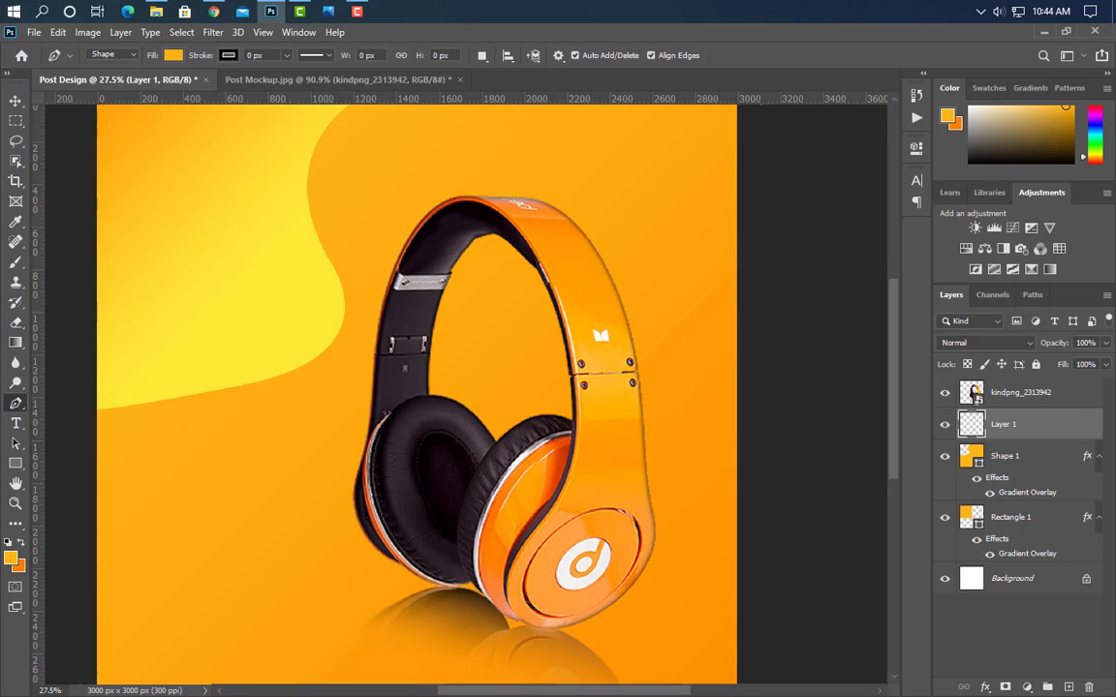
Draw a closed curved shape about 1176 × 1408 px with the Pen tool, from the canvas's right edge behind the headphones
{"action": "left_click_drag", "start_coordinate": [741, 263], "coordinate": [719, 242]}
{"action": "left_click", "coordinate": [719, 243]}
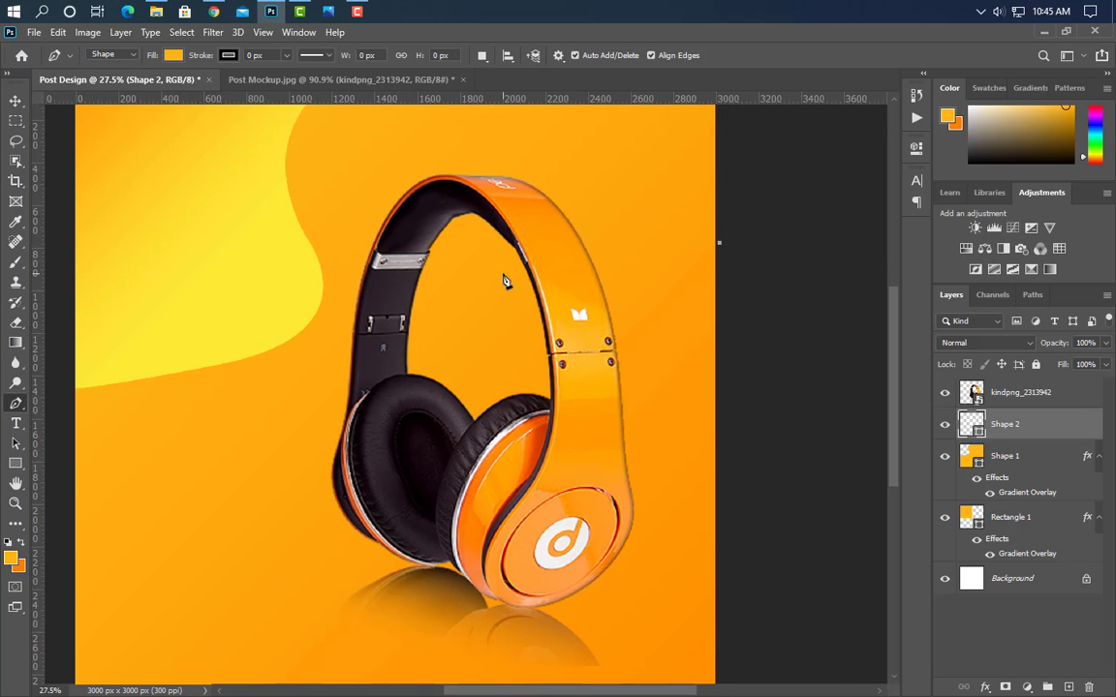
{"action": "left_click_drag", "start_coordinate": [503, 275], "coordinate": [382, 327]}
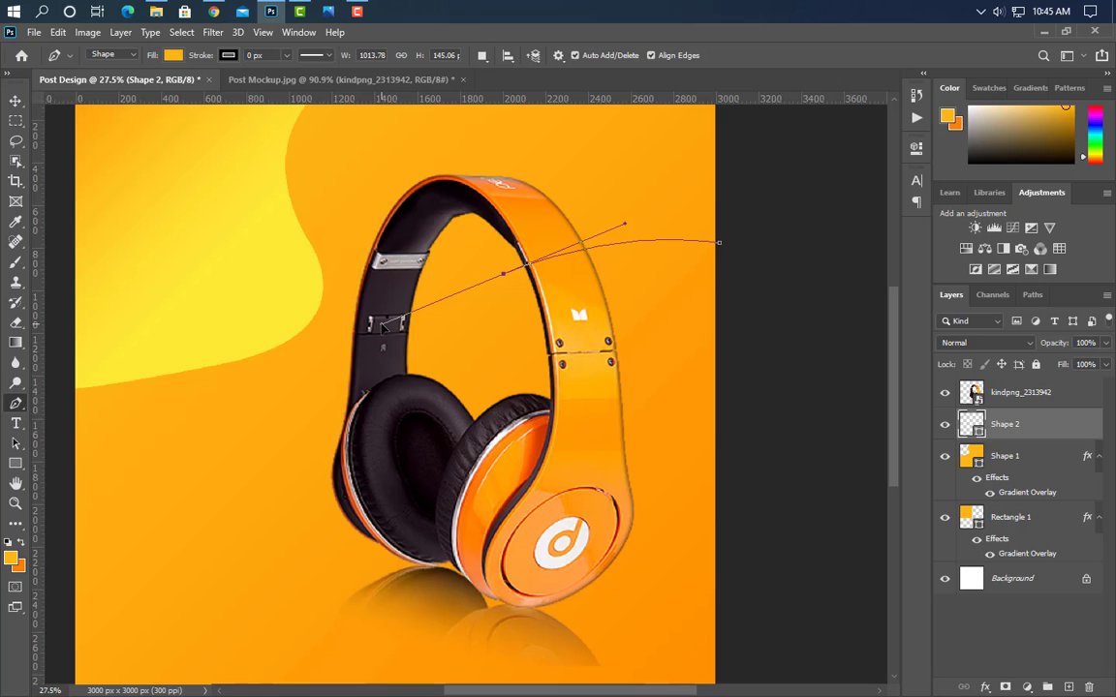
{"action": "left_click", "coordinate": [503, 275], "text": "alt"}
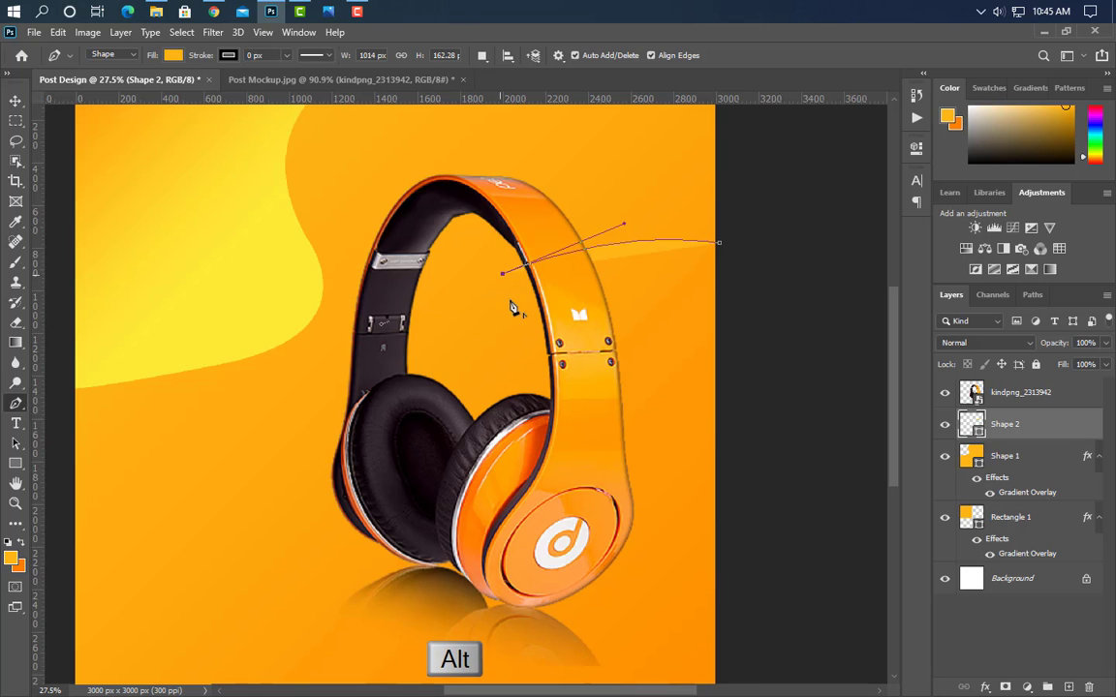
{"action": "left_click_drag", "start_coordinate": [501, 348], "coordinate": [539, 402]}
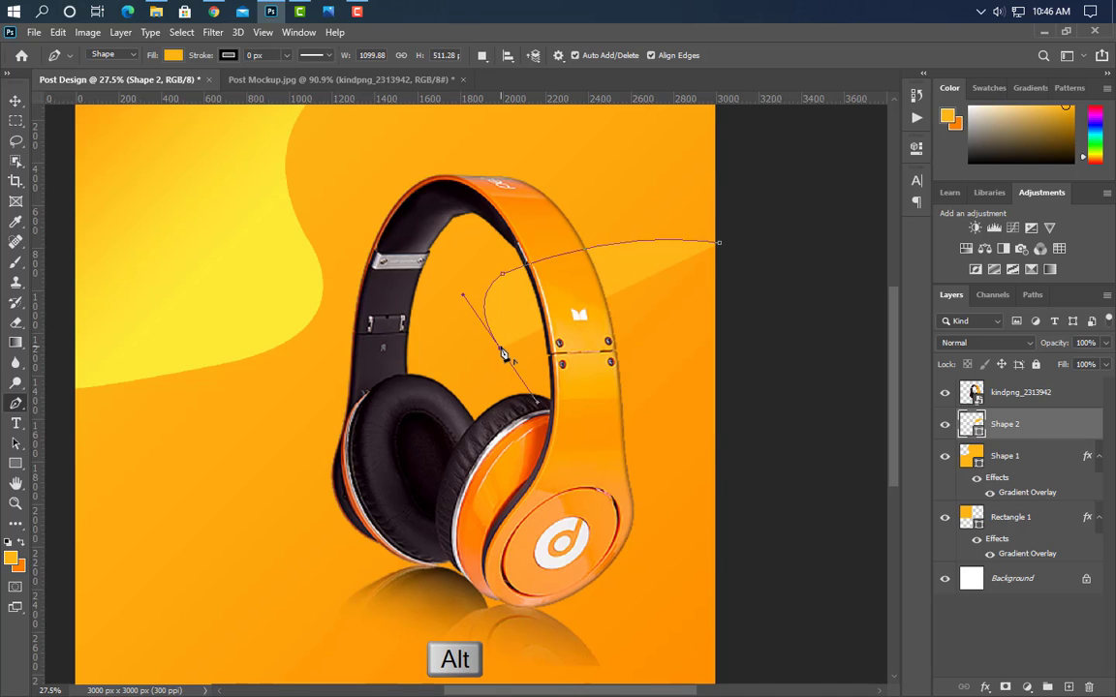
{"action": "left_click", "coordinate": [500, 348], "text": "alt"}
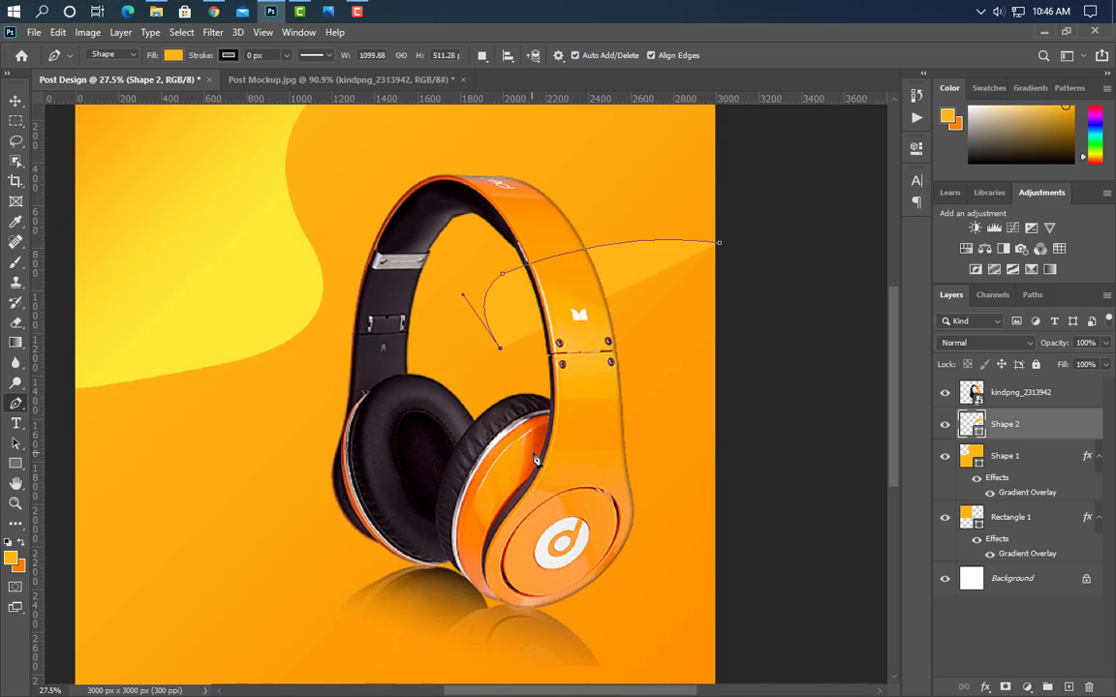
{"action": "left_click_drag", "start_coordinate": [545, 456], "coordinate": [532, 481]}
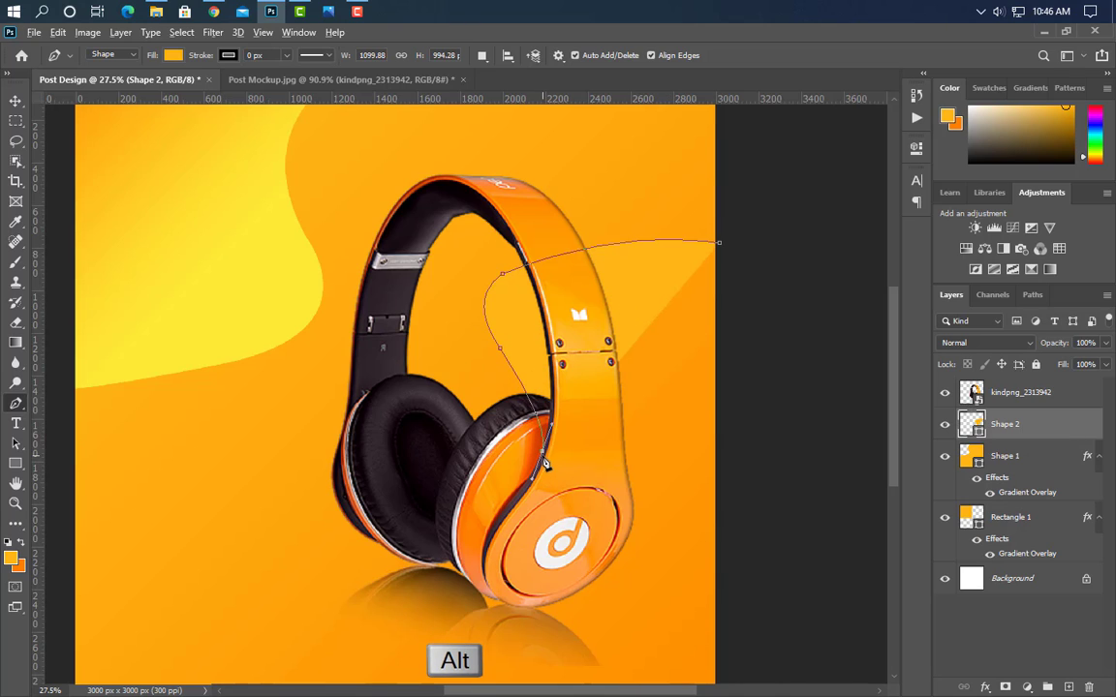
{"action": "left_click_drag", "start_coordinate": [545, 457], "coordinate": [523, 515]}
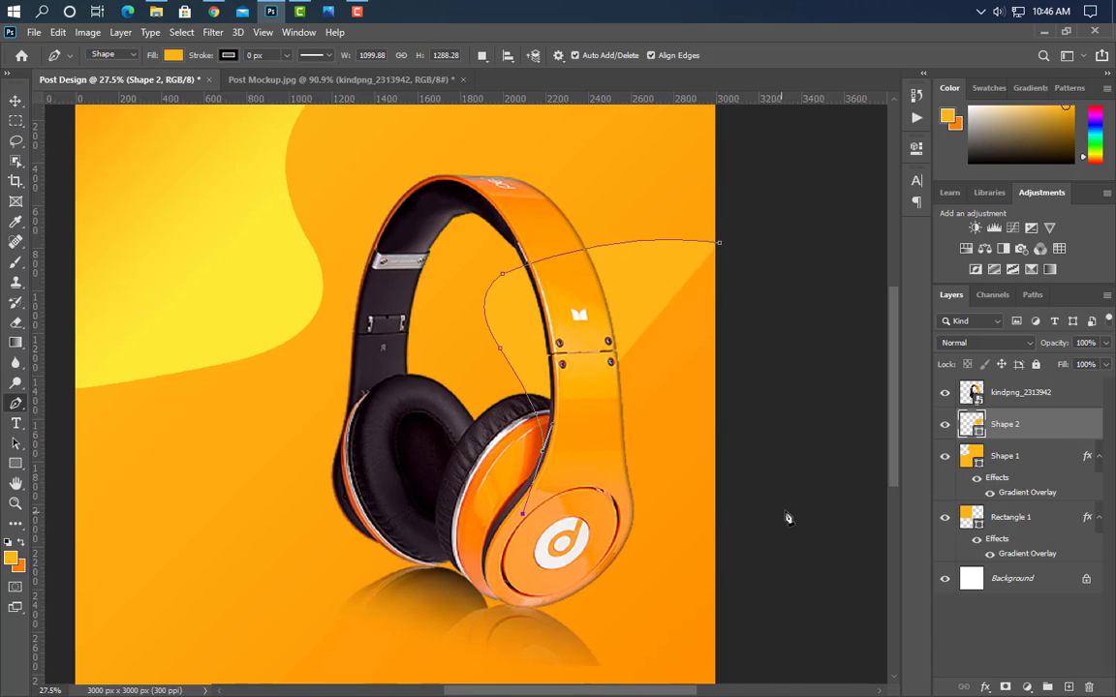
{"action": "left_click", "coordinate": [736, 540]}
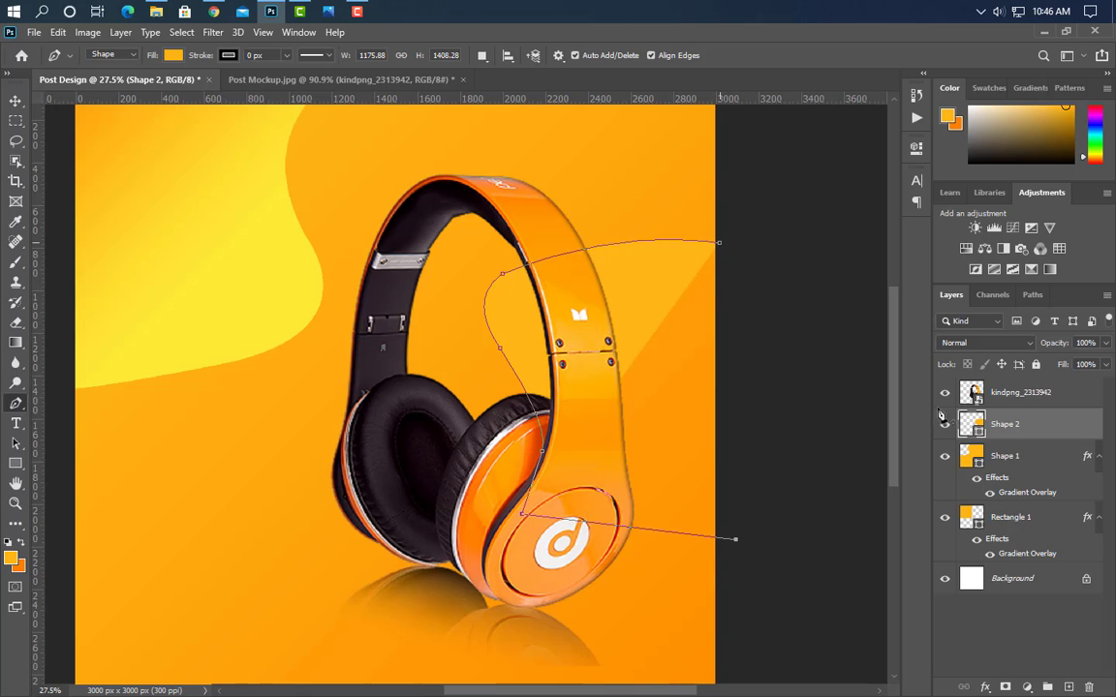
{"action": "key", "text": "v"}
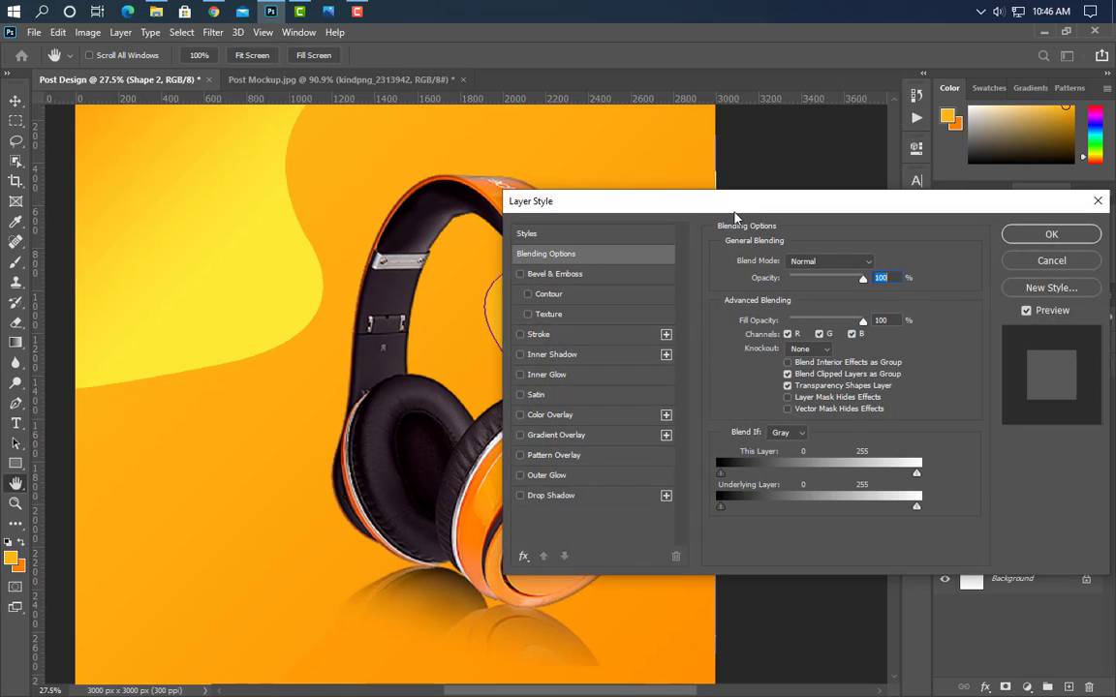
Add a Gradient Overlay to the new curved shape, keeping ff9603 as the gradient's first stop, and accept the gradient
{"action": "left_click_drag", "start_coordinate": [734, 212], "coordinate": [998, 175]}
{"action": "left_click", "coordinate": [868, 403]}
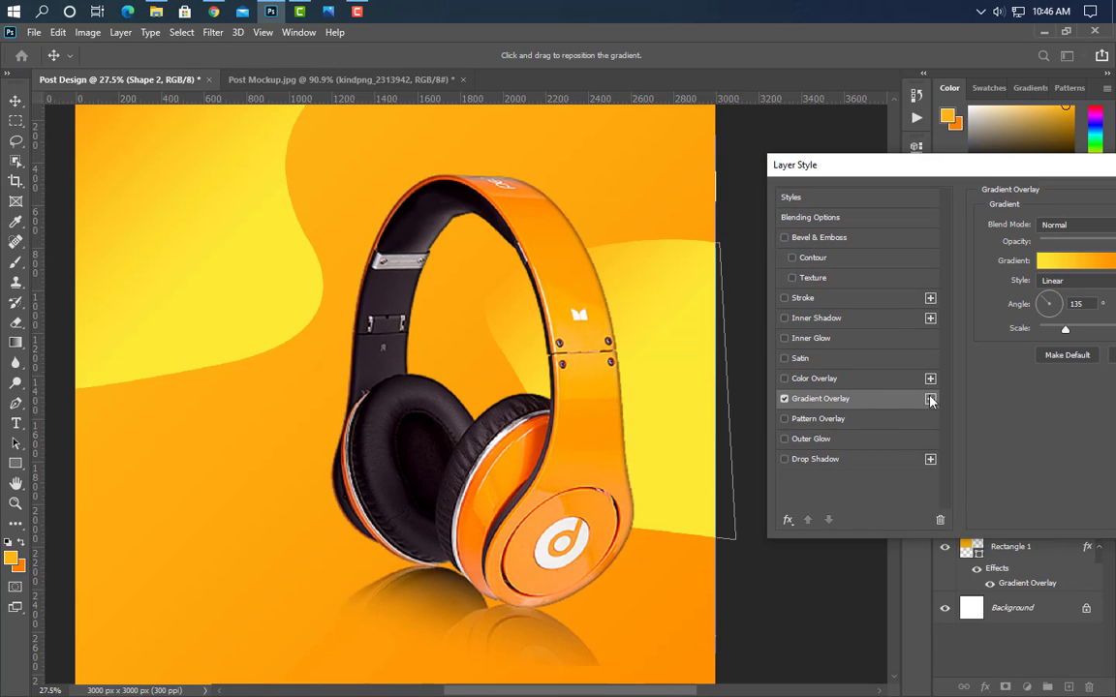
{"action": "left_click", "coordinate": [1071, 269]}
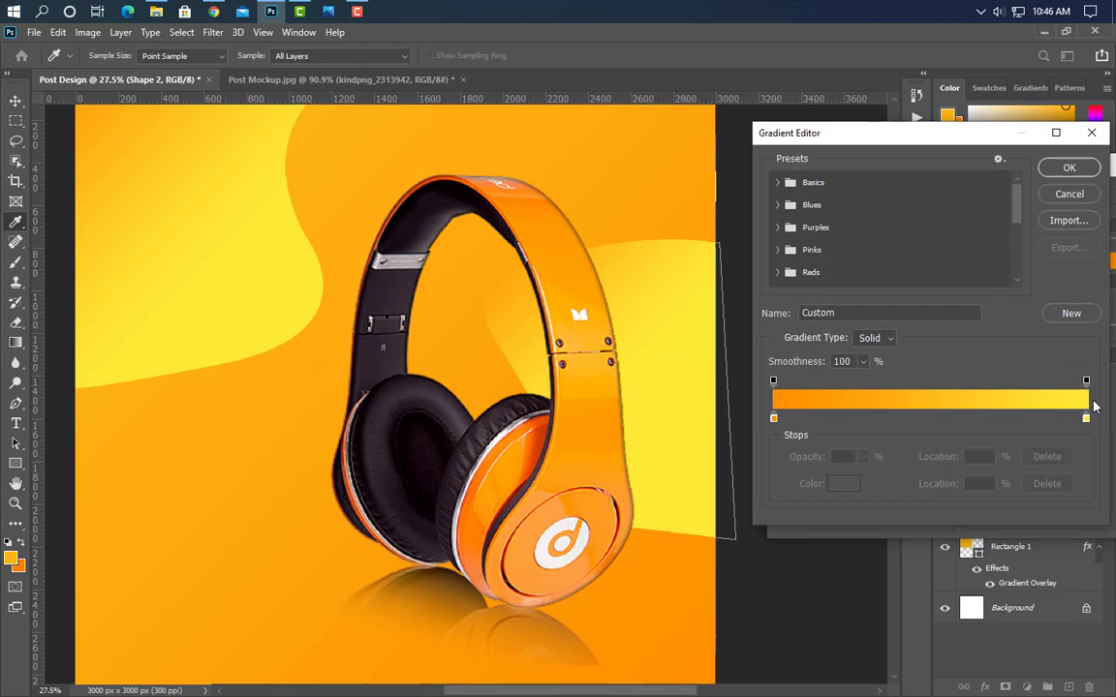
{"action": "double_click", "coordinate": [774, 420]}
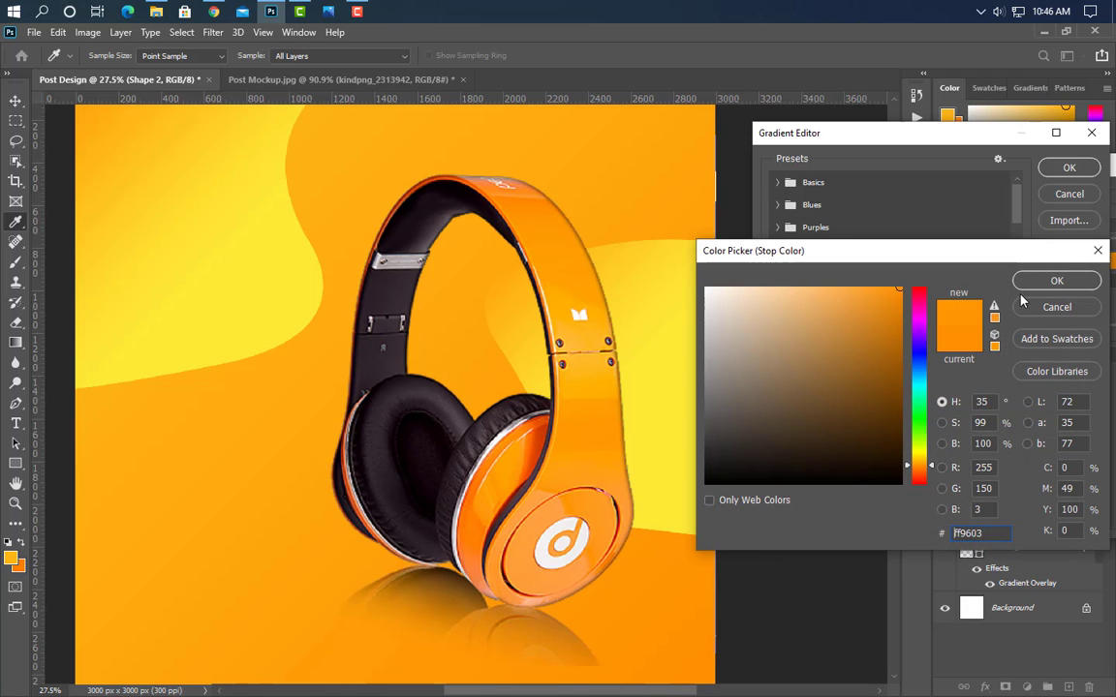
{"action": "left_click", "coordinate": [1049, 280]}
{"action": "left_click", "coordinate": [1067, 169]}
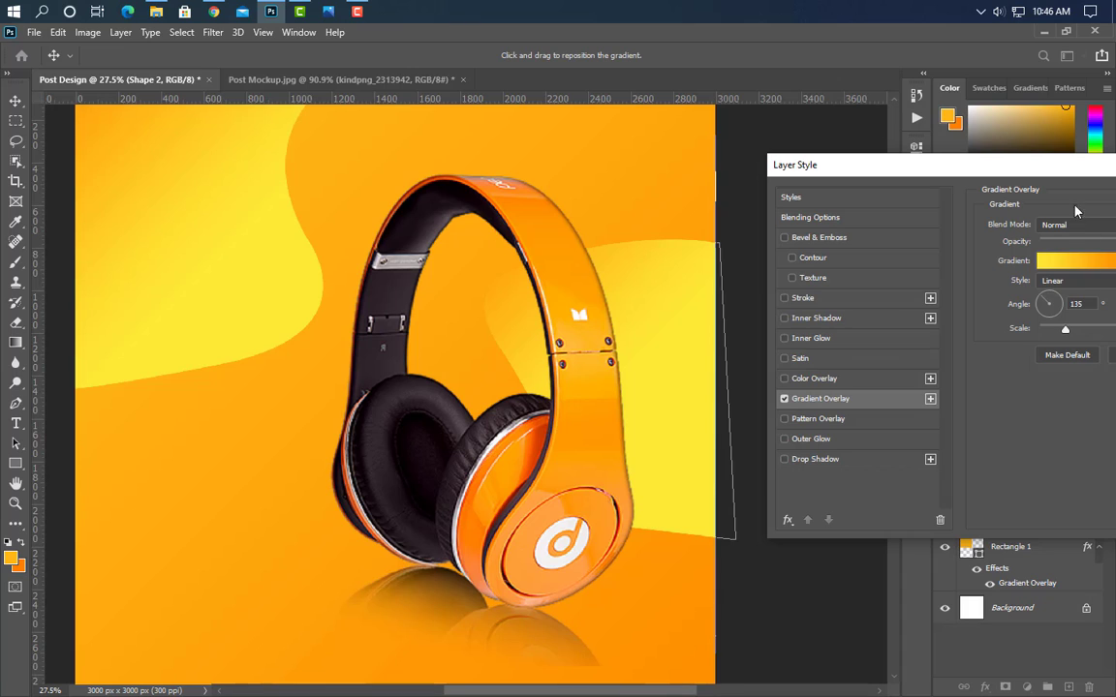
Set the Shape 2 gradient to a 90° angle with Reverse off and 80% scale, reposition it, and apply the style
{"action": "left_click_drag", "start_coordinate": [1059, 169], "coordinate": [976, 131]}
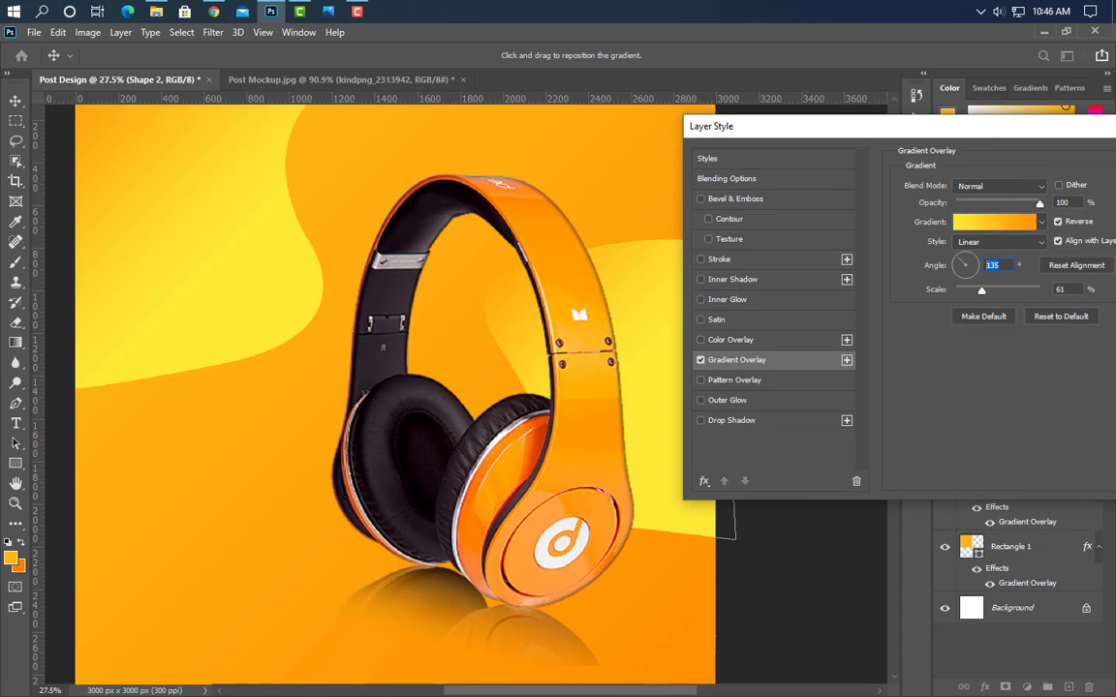
{"action": "type", "text": "90"}
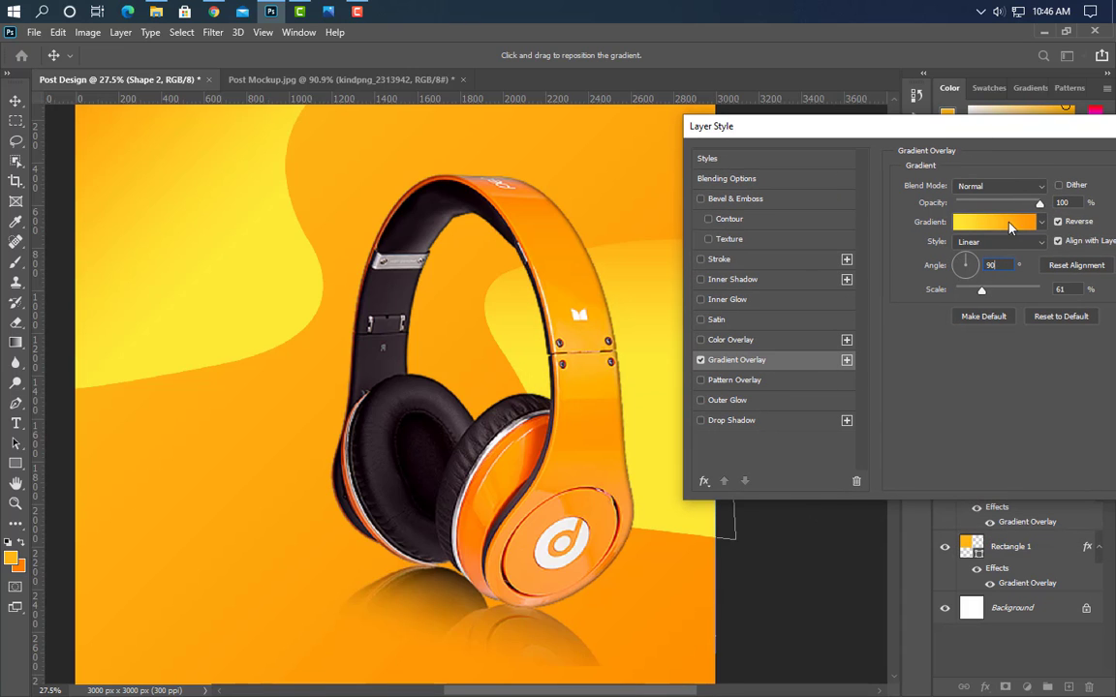
{"action": "left_click_drag", "start_coordinate": [805, 126], "coordinate": [916, 108]}
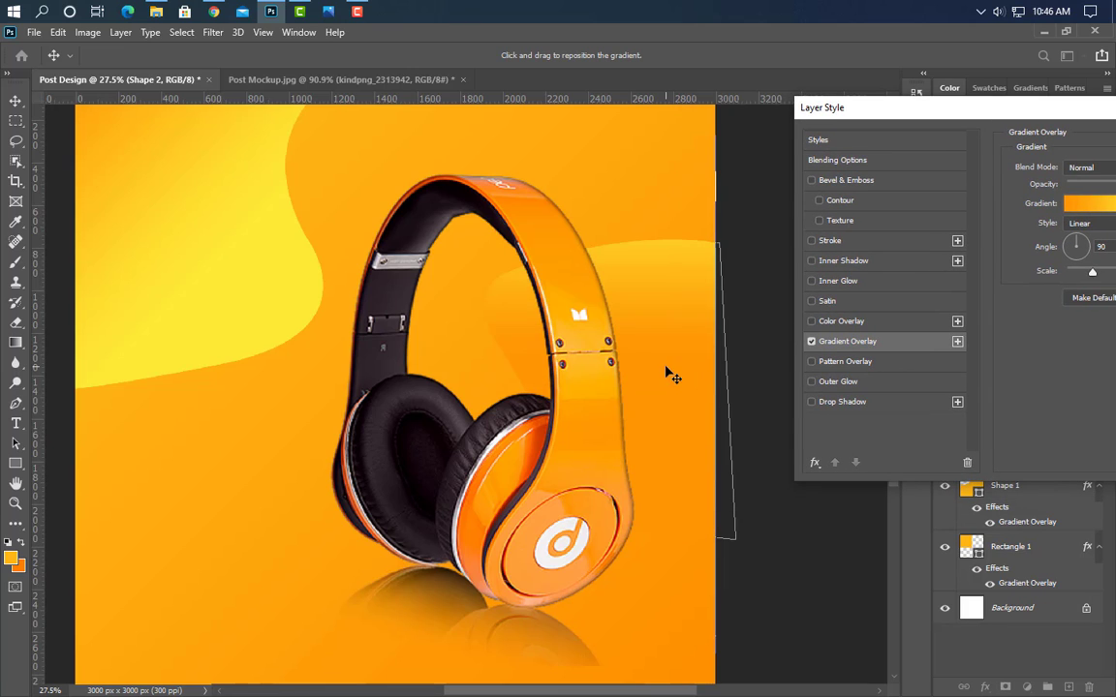
{"action": "left_click_drag", "start_coordinate": [673, 433], "coordinate": [683, 484]}
{"action": "left_click_drag", "start_coordinate": [1031, 116], "coordinate": [950, 102]}
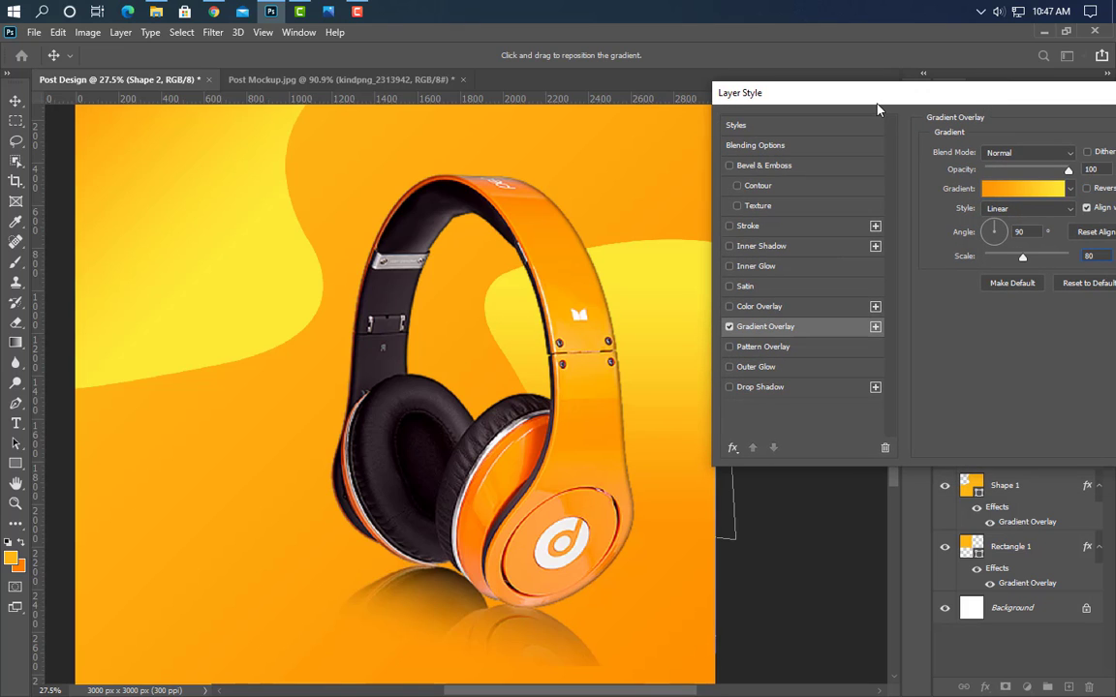
{"action": "left_click_drag", "start_coordinate": [854, 100], "coordinate": [658, 170]}
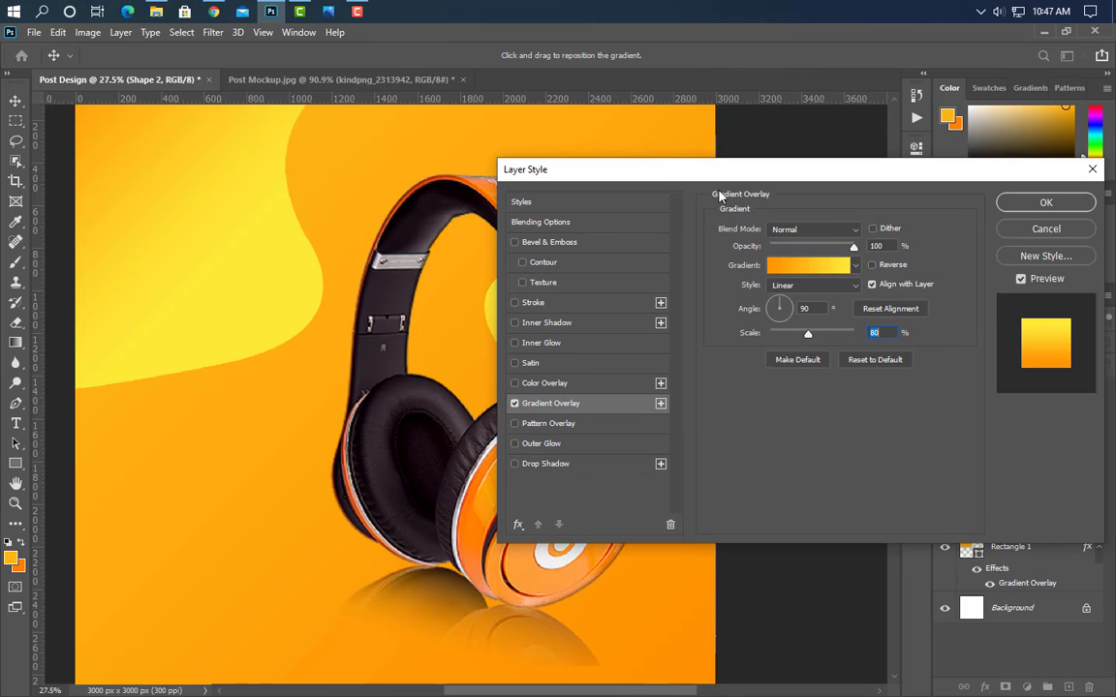
{"action": "left_click", "coordinate": [1069, 201]}
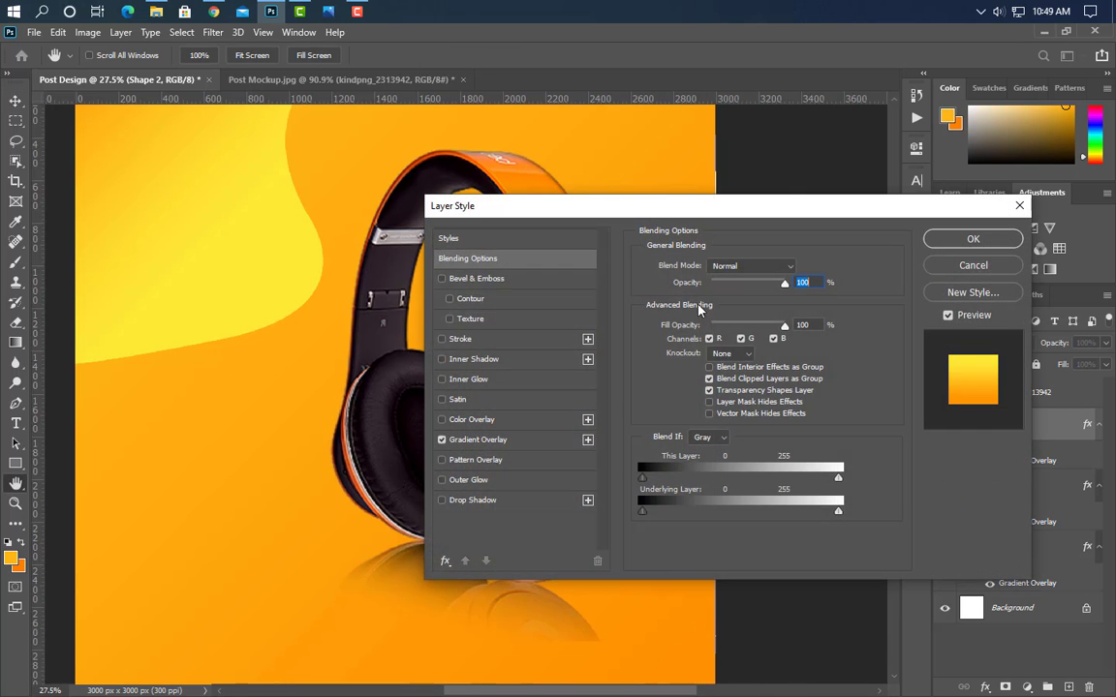
Add a black Multiply drop shadow to Shape 2 with 50% opacity, 90° angle, distance 0 px and spread 2%
{"action": "left_click_drag", "start_coordinate": [678, 215], "coordinate": [895, 171]}
{"action": "left_click", "coordinate": [756, 455]}
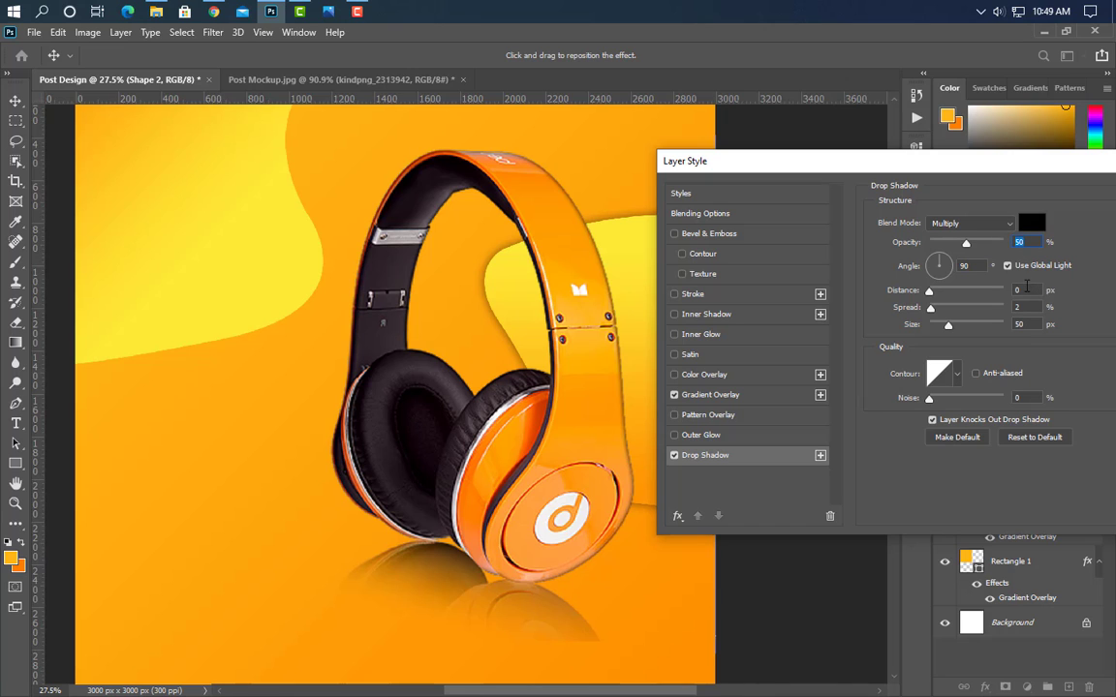
{"action": "left_click", "coordinate": [1015, 323]}
{"action": "left_click_drag", "start_coordinate": [936, 161], "coordinate": [770, 194]}
{"action": "left_click", "coordinate": [996, 228]}
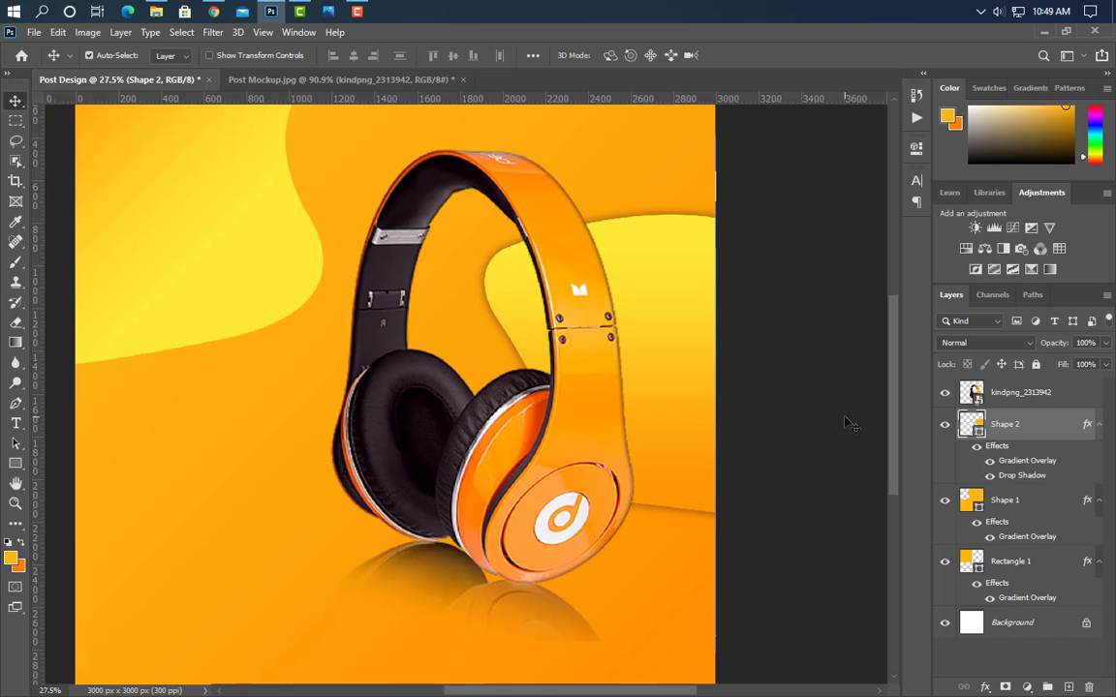
Duplicate the Shape 2 layer and enlarge the copy to 122.28%, shifting it up and left behind the headphones
{"action": "left_click", "coordinate": [1049, 509]}
{"action": "left_click_drag", "start_coordinate": [1061, 433], "coordinate": [1069, 687]}
{"action": "key", "text": "ctrl+t"}
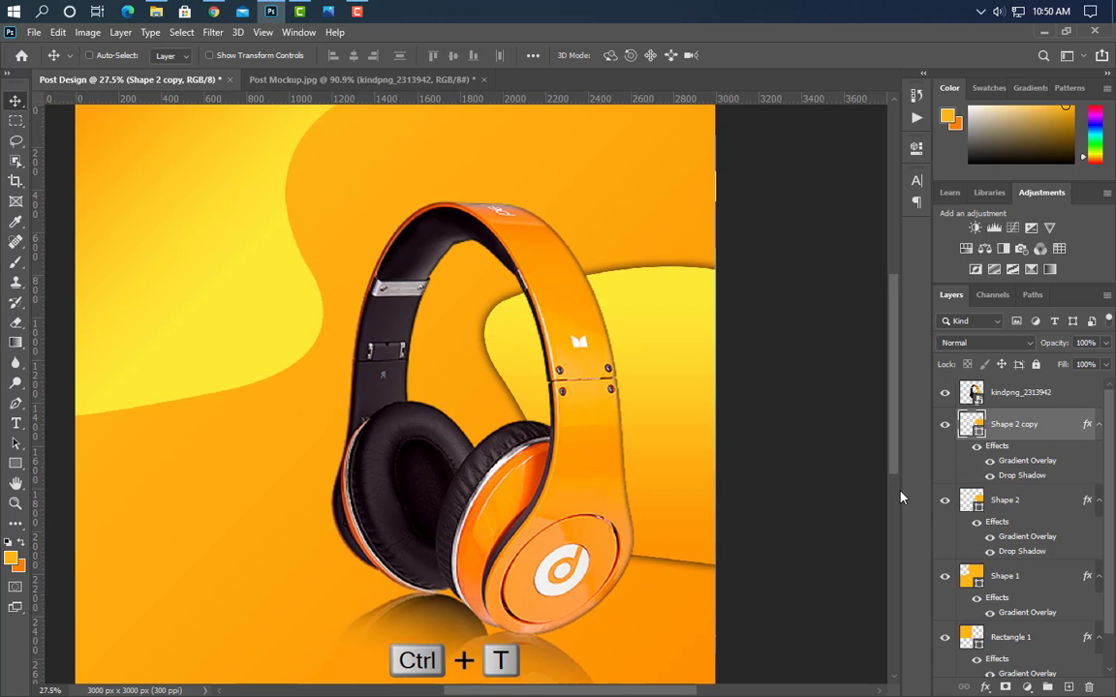
{"action": "left_click_drag", "start_coordinate": [610, 271], "coordinate": [587, 202]}
{"action": "key", "text": "Left"}
{"action": "key", "text": "Left"}
{"action": "key", "text": "Left"}
{"action": "key", "text": "Left"}
{"action": "key", "text": "Left"}
{"action": "key", "text": "Left"}
{"action": "key", "text": "Left"}
{"action": "key", "text": "Left"}
{"action": "key", "text": "Left"}
{"action": "key", "text": "Left"}
{"action": "key", "text": "Left"}
{"action": "key", "text": "Left"}
{"action": "key", "text": "Left"}
{"action": "key", "text": "Left"}
{"action": "key", "text": "Left"}
{"action": "key", "text": "Left"}
{"action": "key", "text": "Left"}
{"action": "key", "text": "Left"}
{"action": "key", "text": "Left"}
{"action": "key", "text": "Up"}
{"action": "key", "text": "Up"}
{"action": "key", "text": "Up"}
{"action": "key", "text": "Up"}
{"action": "key", "text": "Up"}
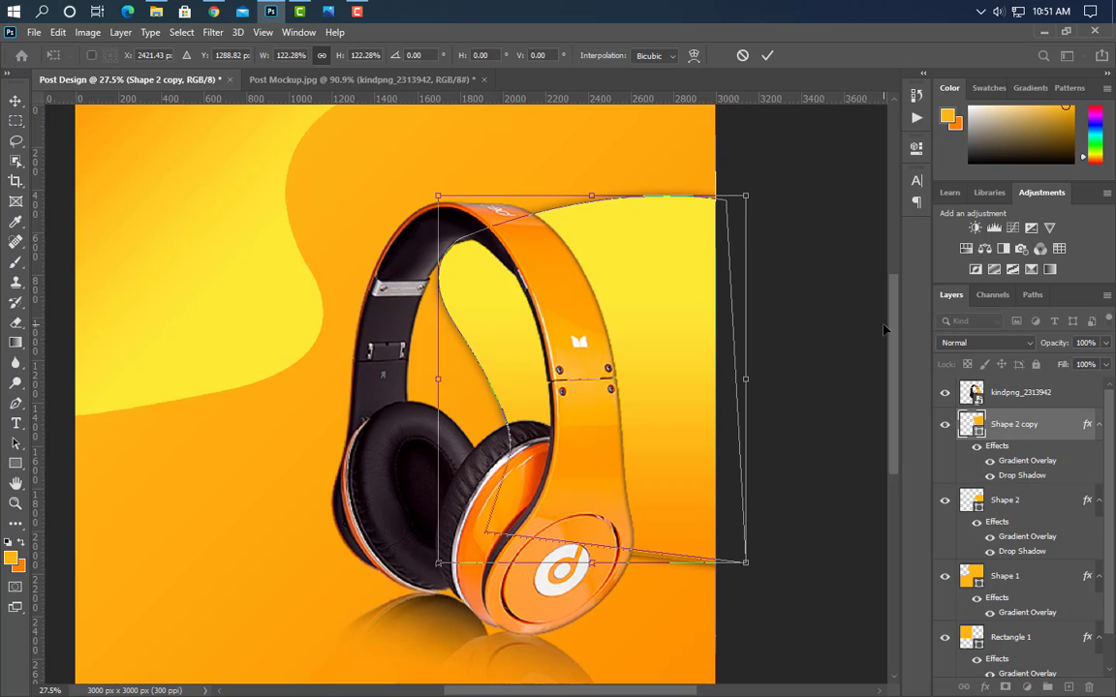
{"action": "left_click", "coordinate": [767, 56]}
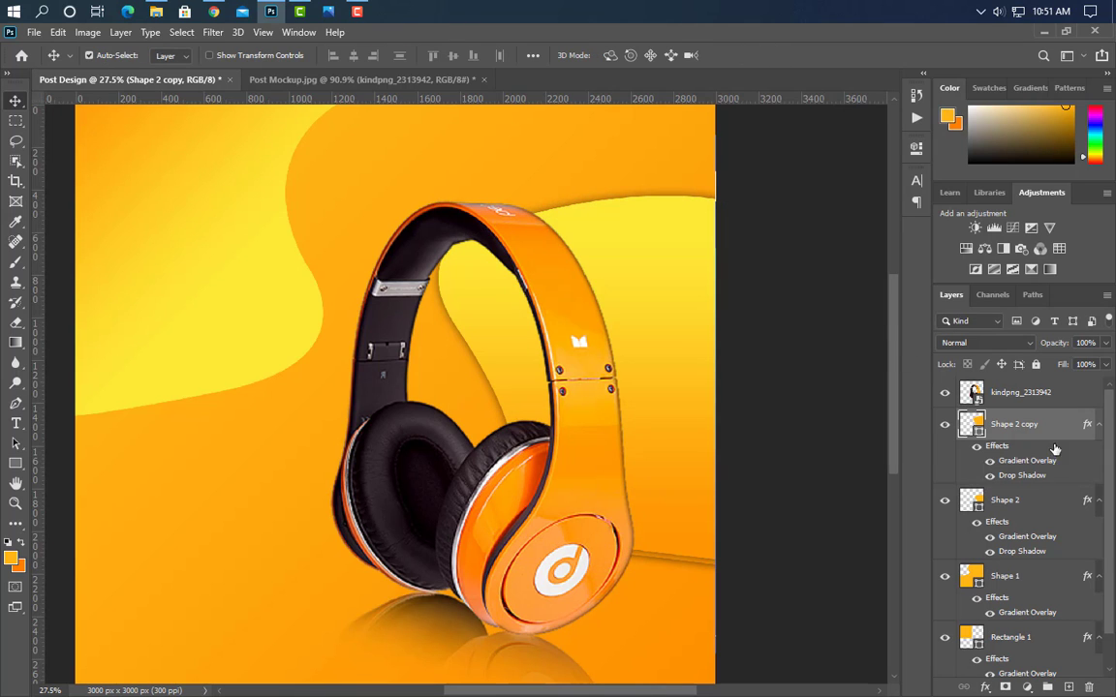
Move the enlarged copy below Shape 2 in the layer order, and nudge Shape 2 slightly up and right
{"action": "left_click_drag", "start_coordinate": [1052, 431], "coordinate": [1052, 562]}
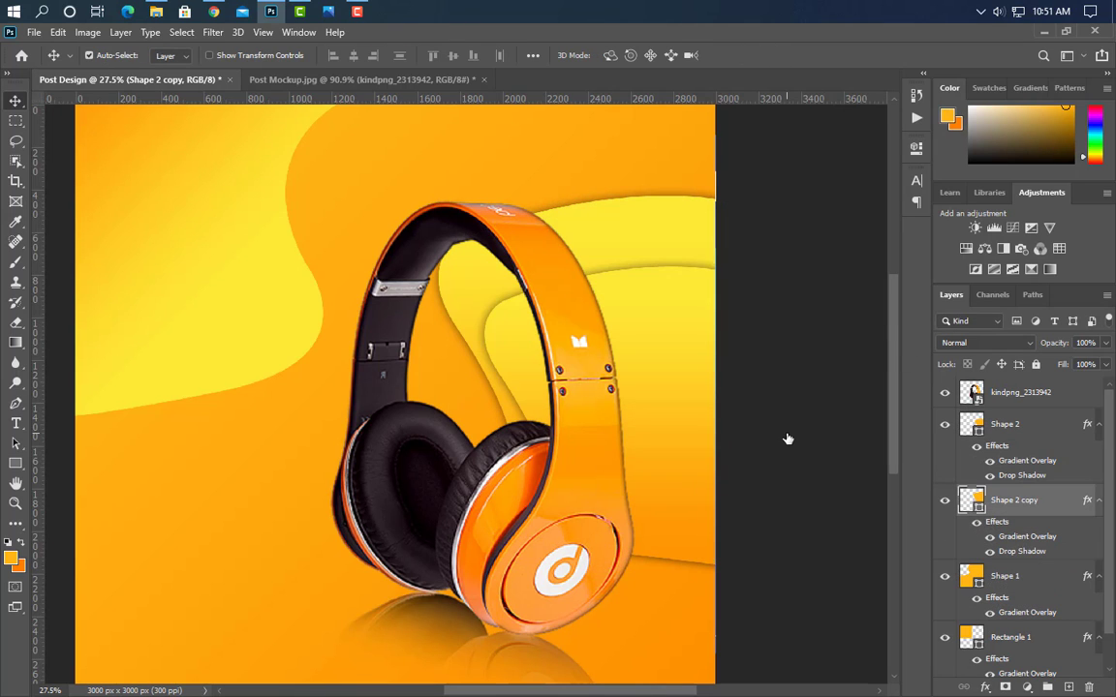
{"action": "left_click", "coordinate": [641, 353]}
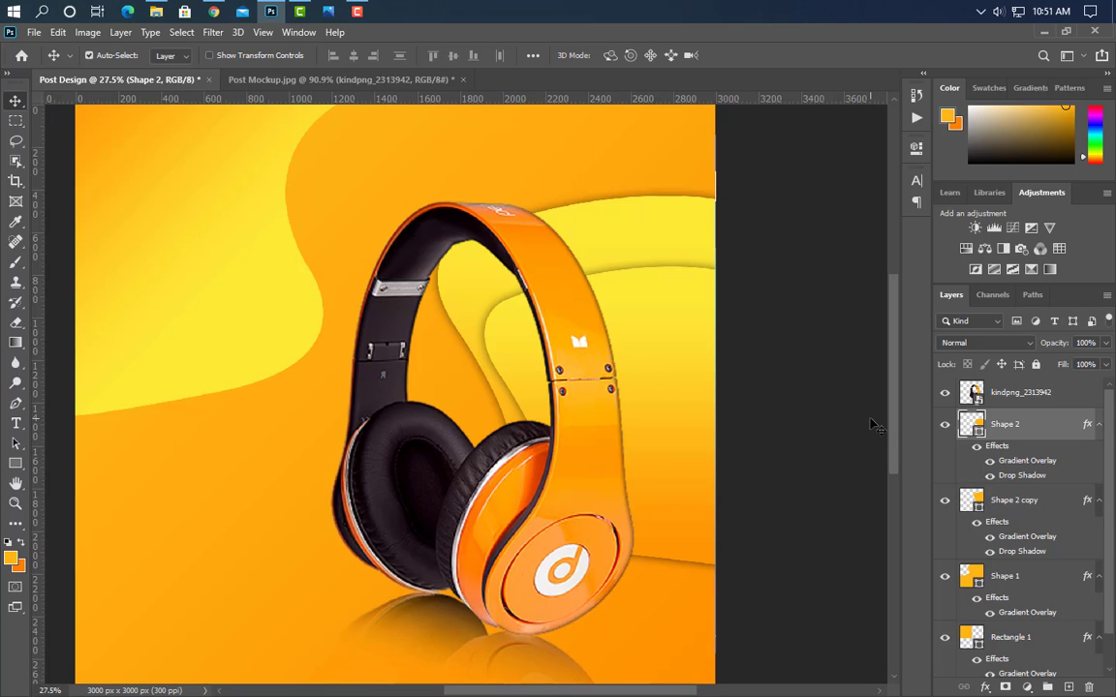
{"action": "key", "text": "Up"}
{"action": "key", "text": "Up"}
{"action": "key", "text": "Up"}
{"action": "key", "text": "Up"}
{"action": "key", "text": "Up"}
{"action": "key", "text": "Up"}
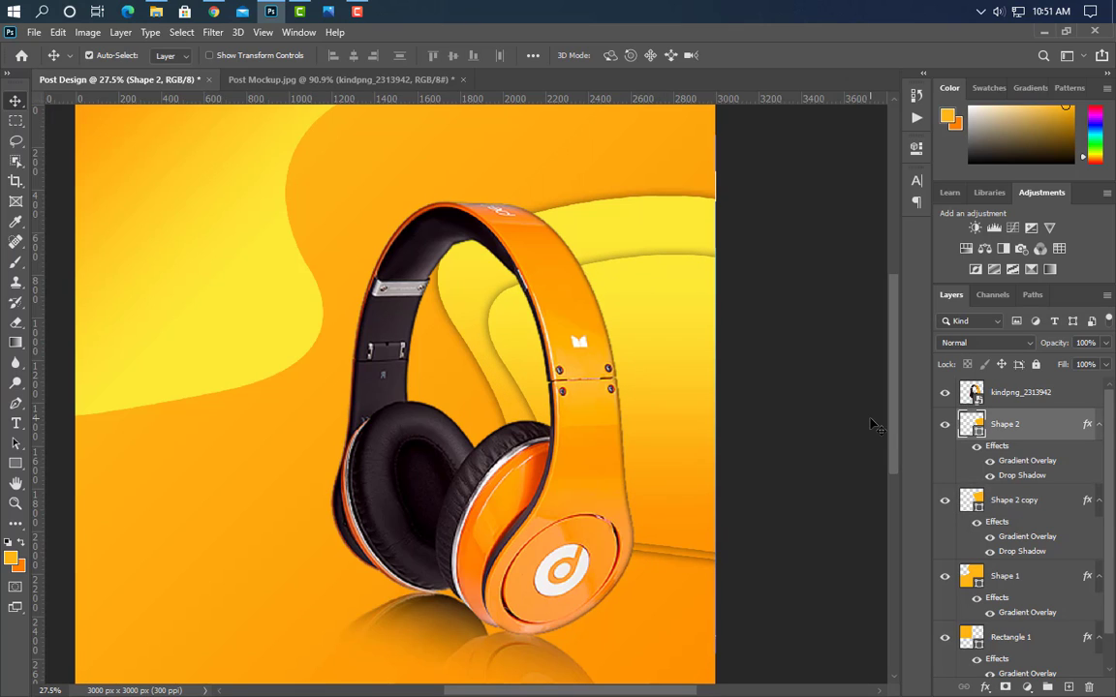
Rotate Shape 2 clockwise by 4.68° within the larger copy and commit the transform
{"action": "key", "text": "ctrl+t"}
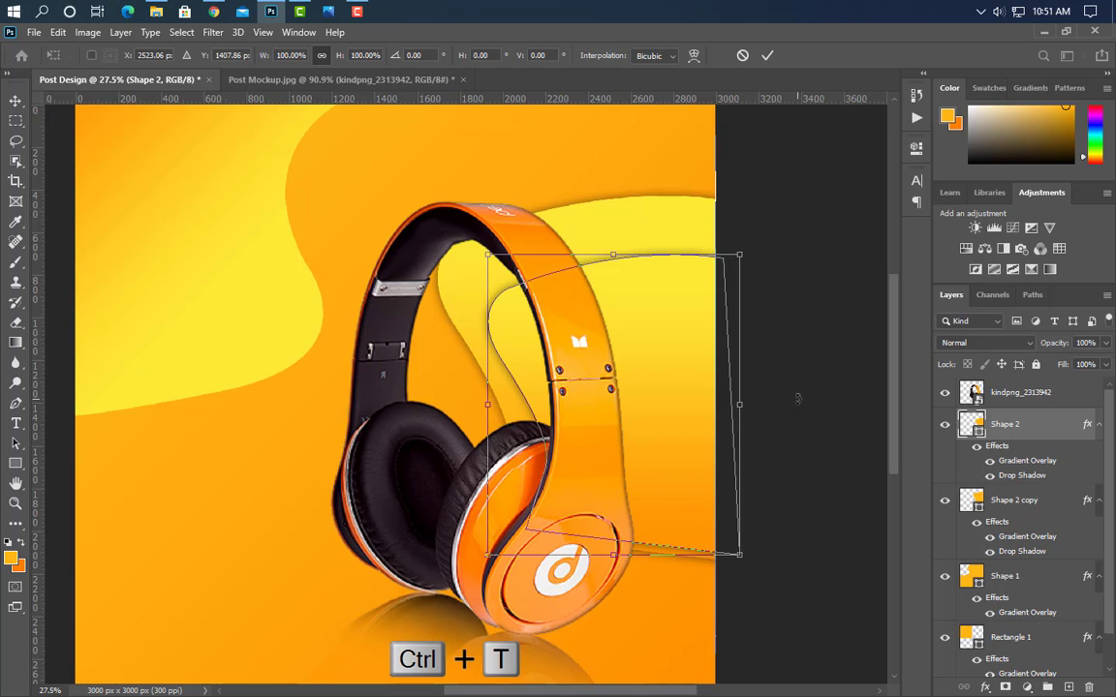
{"action": "left_click_drag", "start_coordinate": [754, 243], "coordinate": [773, 265]}
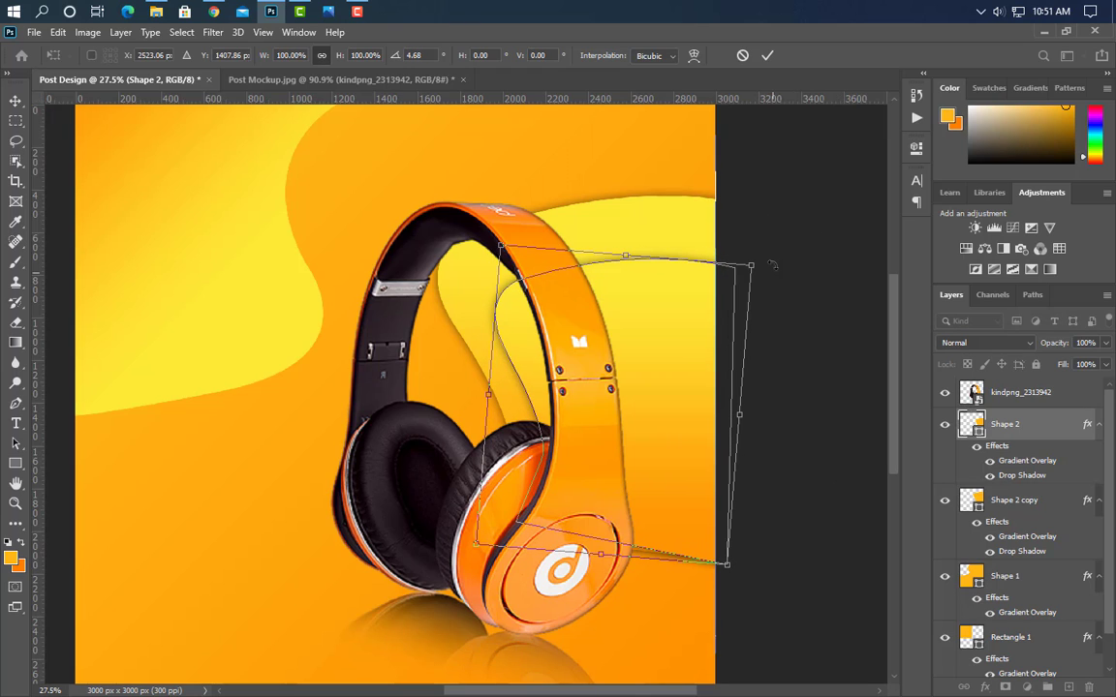
{"action": "left_click", "coordinate": [767, 56]}
Set the end stop of the Shape 2 copy's gradient to orange ff8000 and accept the edited gradient
{"action": "left_click", "coordinate": [659, 236]}
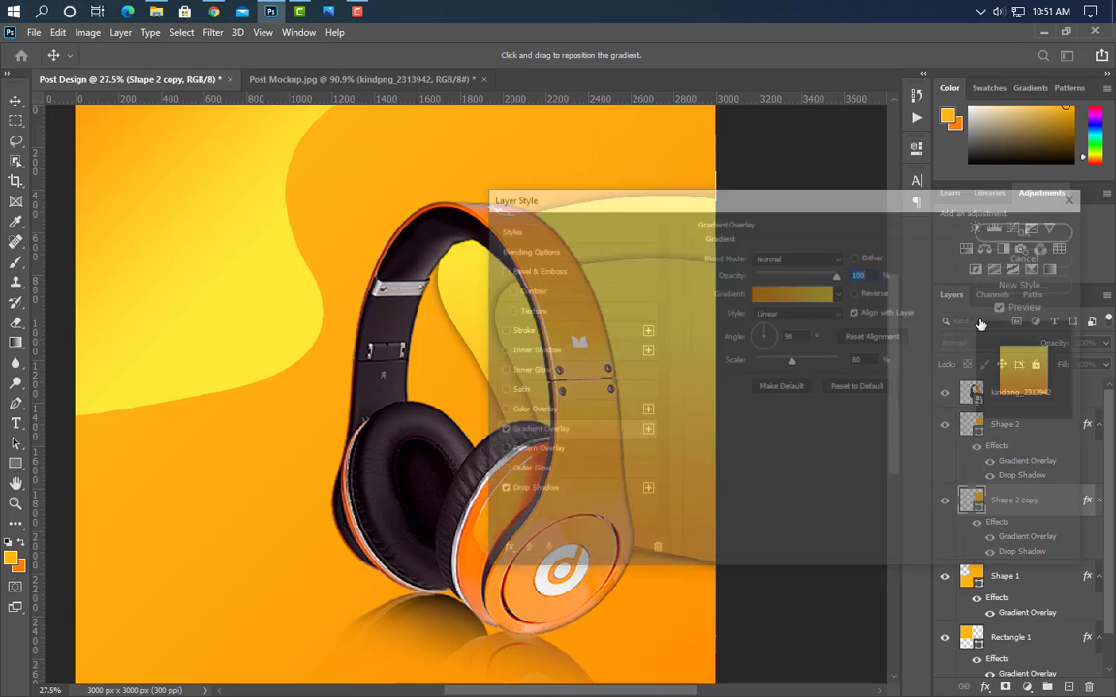
{"action": "left_click_drag", "start_coordinate": [793, 204], "coordinate": [1019, 203]}
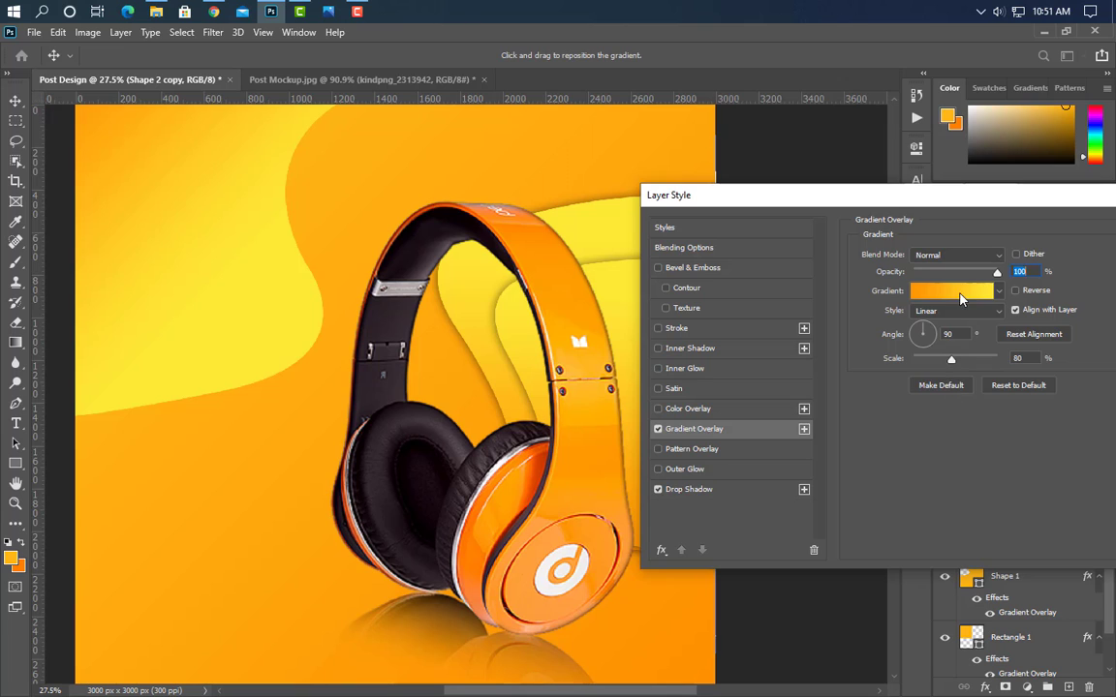
{"action": "left_click", "coordinate": [959, 292]}
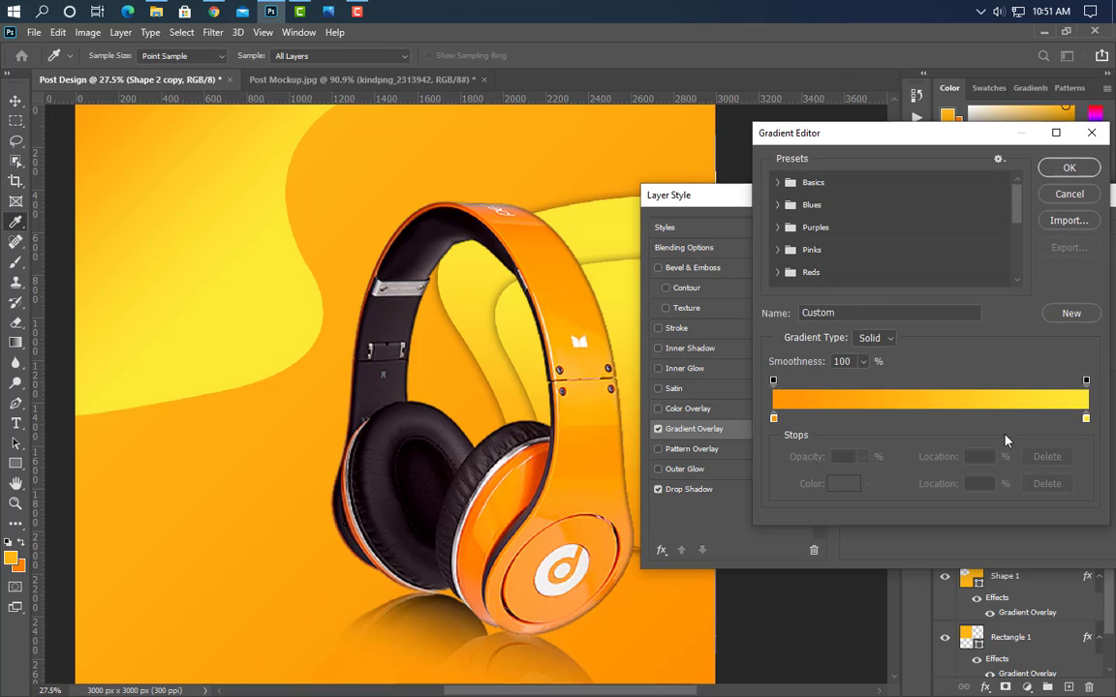
{"action": "double_click", "coordinate": [1086, 419]}
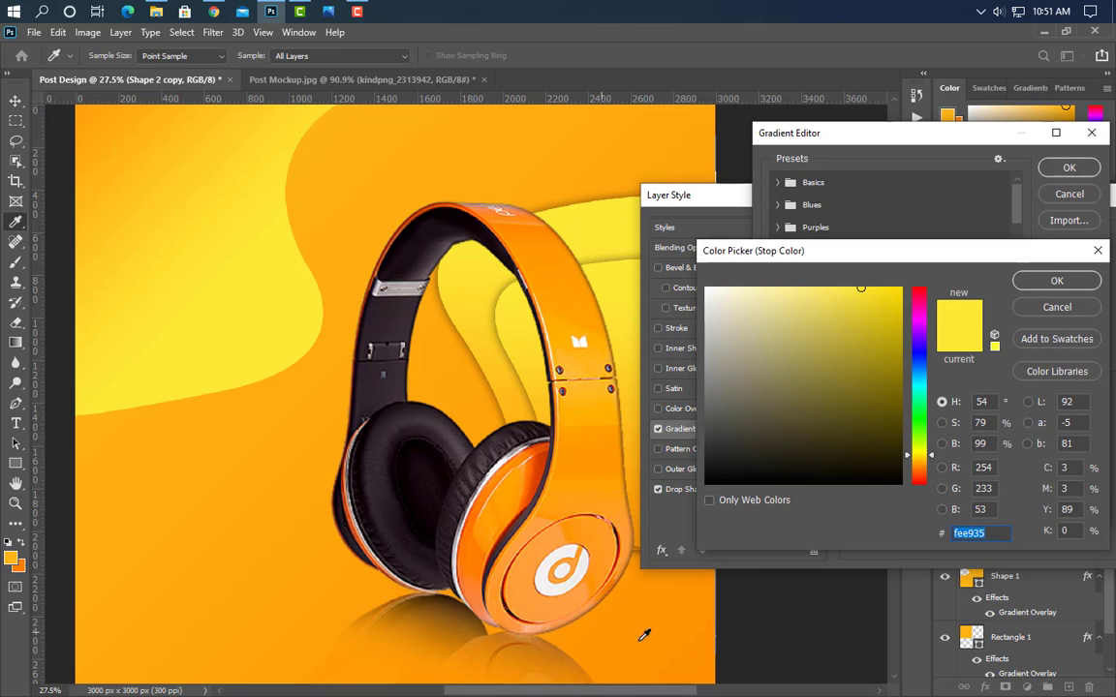
{"action": "type", "text": "ff8000"}
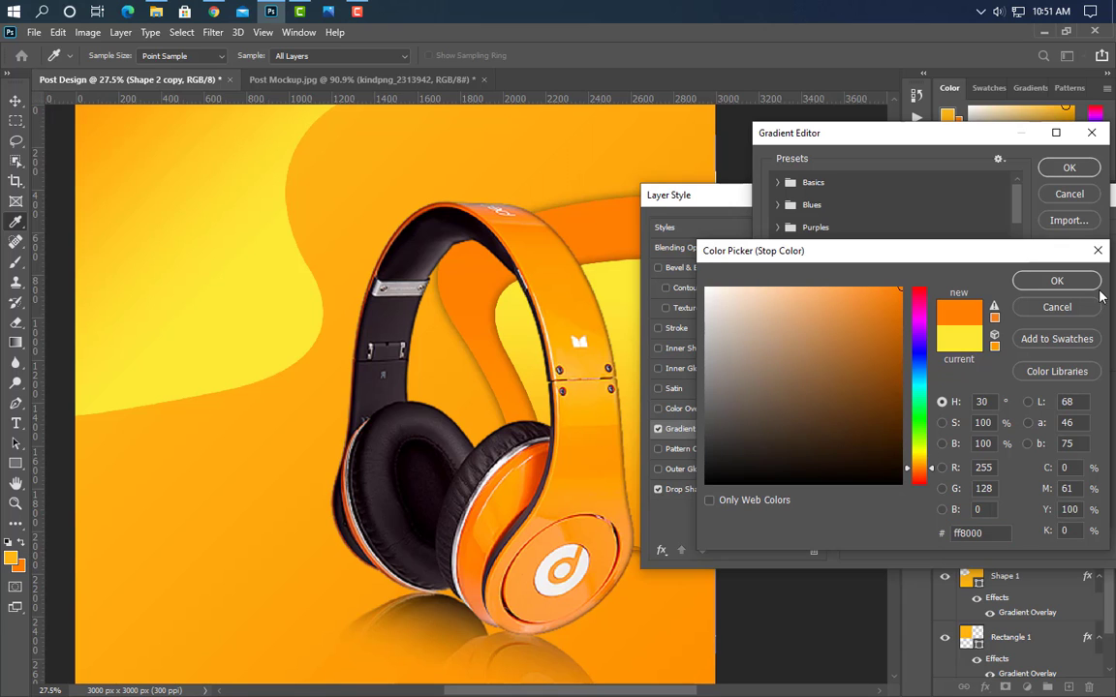
{"action": "left_click", "coordinate": [1057, 281]}
{"action": "left_click", "coordinate": [1068, 168]}
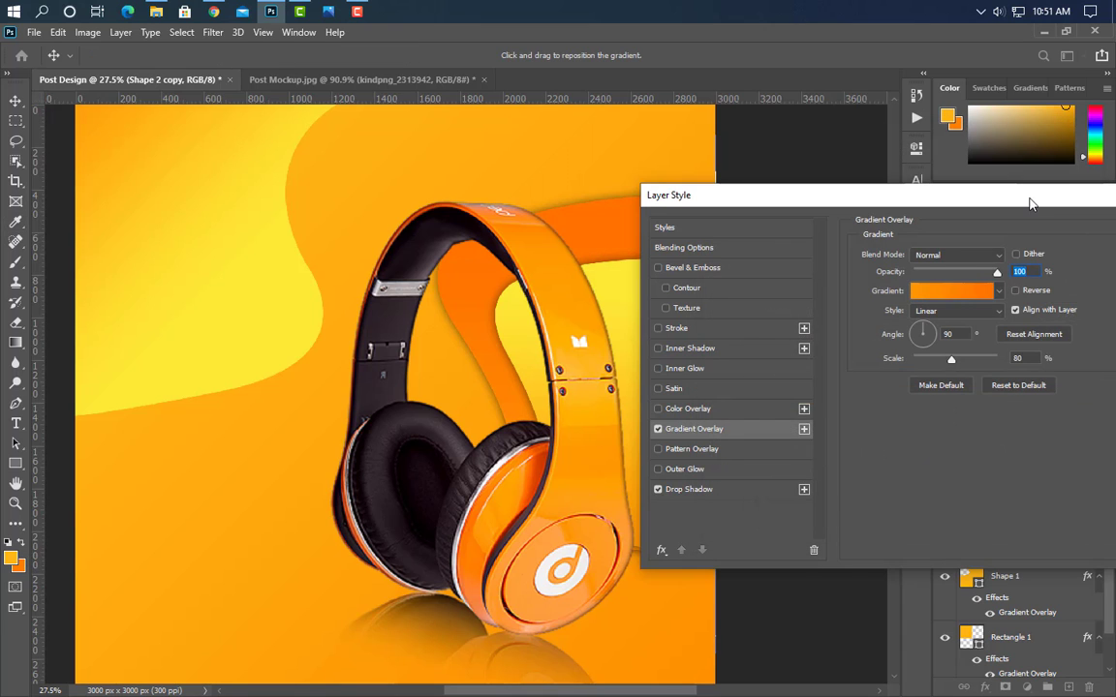
Accept the Shape 2 copy's layer style and delete the drop shadow effect from that layer
{"action": "left_click_drag", "start_coordinate": [1031, 204], "coordinate": [903, 221]}
{"action": "left_click", "coordinate": [1026, 234]}
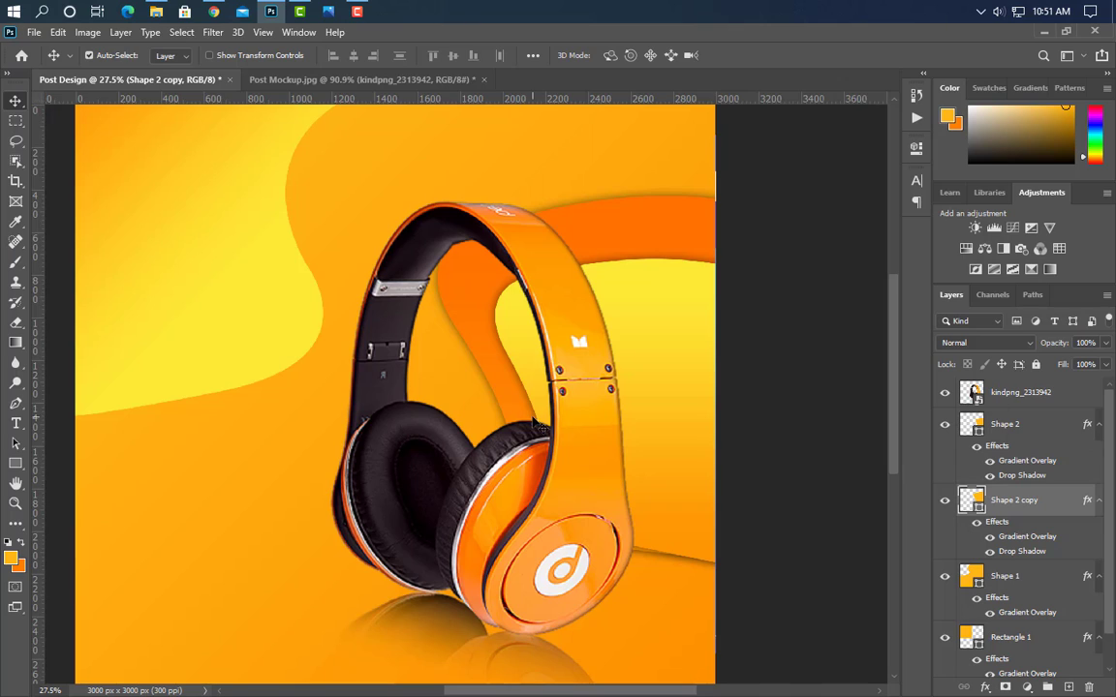
{"action": "left_click_drag", "start_coordinate": [1032, 556], "coordinate": [1089, 687]}
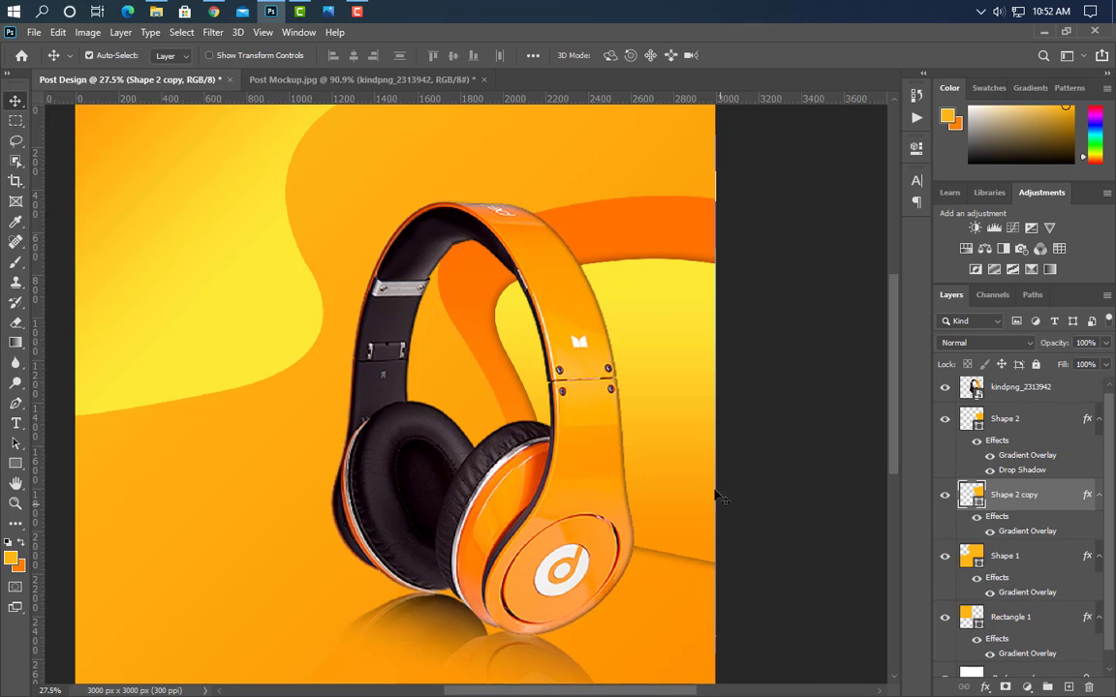
Duplicate the Shape 2 copy layer and remove the gradient overlay from the duplicate
{"action": "left_click_drag", "start_coordinate": [1052, 507], "coordinate": [1070, 687]}
{"action": "left_click_drag", "start_coordinate": [1035, 532], "coordinate": [1089, 688]}
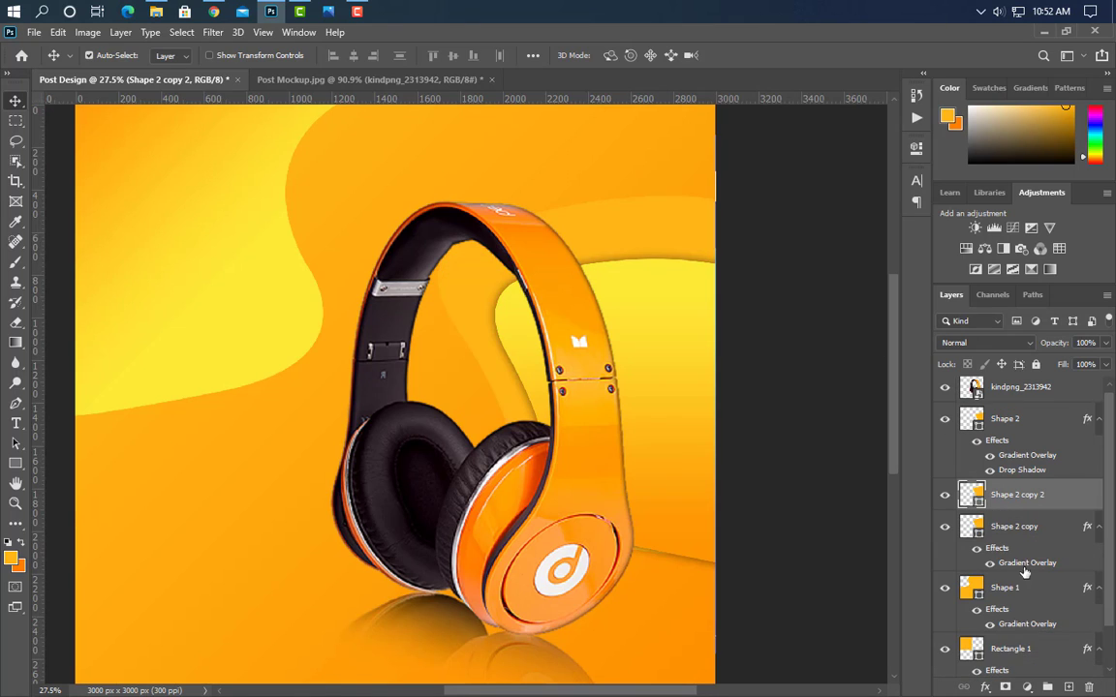
Fill the Shape 2 copy 2 layer with white ffffff and move it below Shape 2 copy in the layer order
{"action": "double_click", "coordinate": [972, 496]}
{"action": "type", "text": "ffffff"}
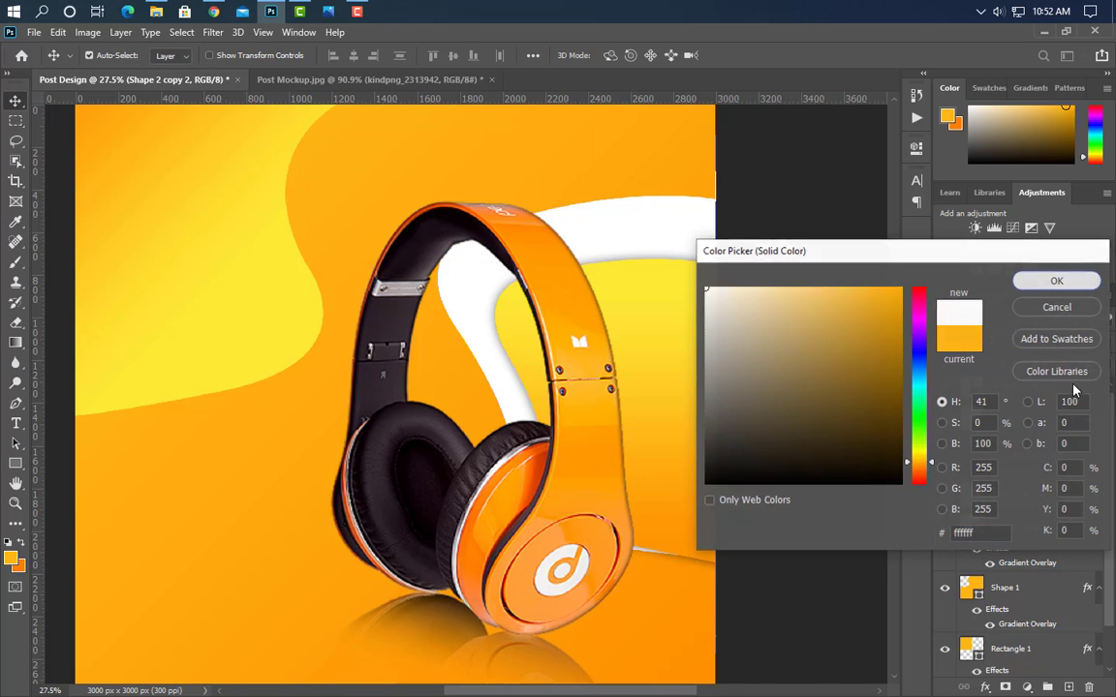
{"action": "key", "text": "Return"}
{"action": "left_click_drag", "start_coordinate": [1073, 505], "coordinate": [1027, 573]}
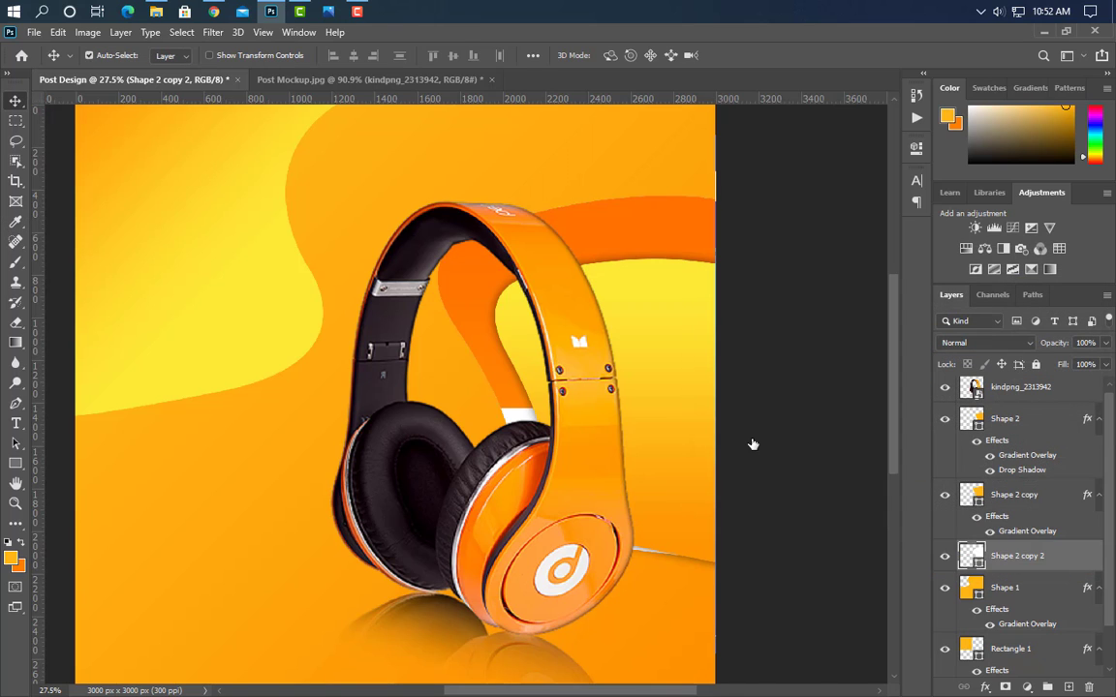
Nudge the white Shape 2 copy 2 upward until it forms a broad white band above the orange curve
{"action": "key", "text": "Up"}
{"action": "key", "text": "Up"}
{"action": "key", "text": "Up"}
{"action": "key", "text": "Up"}
{"action": "key", "text": "Up"}
{"action": "key", "text": "Up"}
{"action": "key", "text": "Up"}
{"action": "key", "text": "Up"}
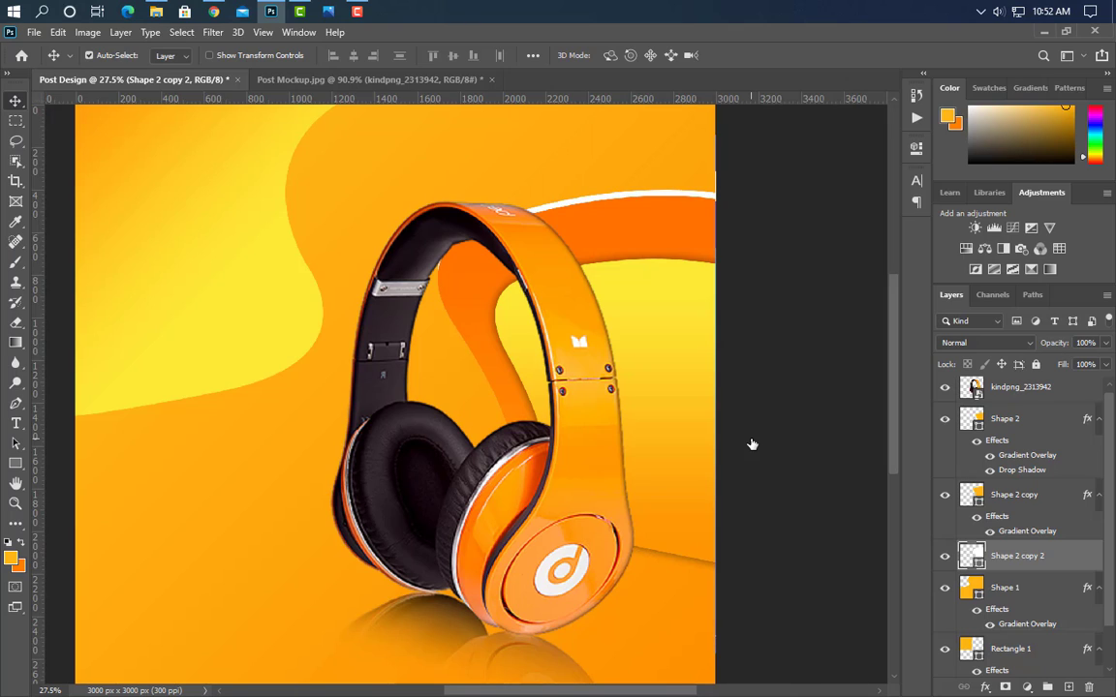
{"action": "key", "text": "Up"}
{"action": "key", "text": "Up"}
{"action": "key", "text": "Up"}
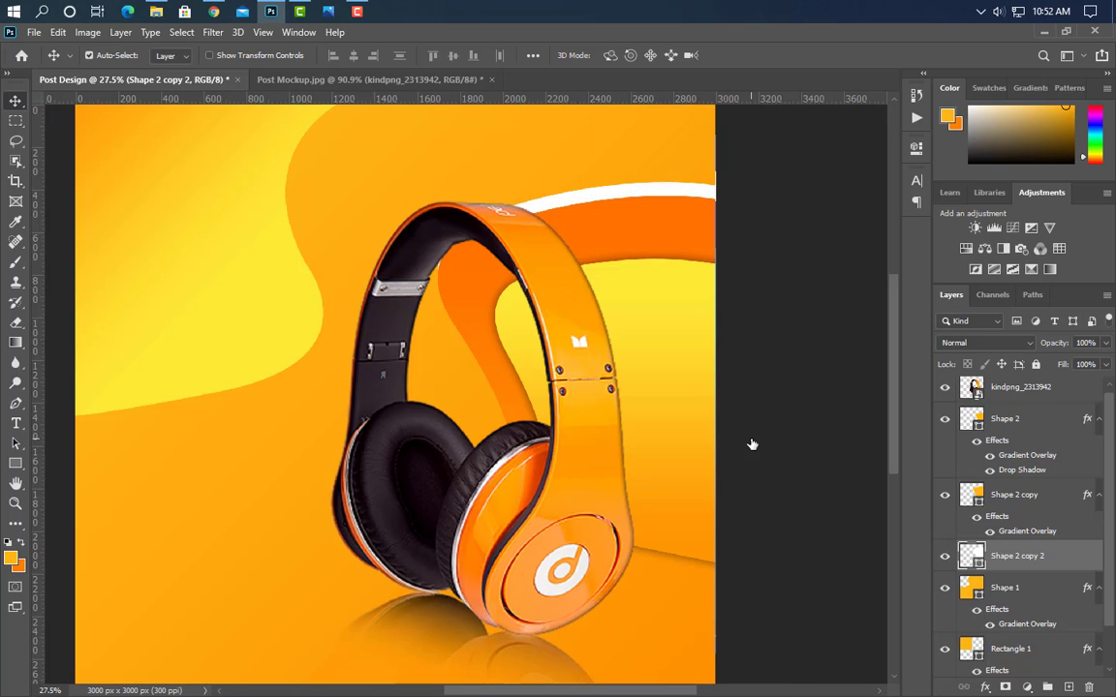
{"action": "key", "text": "Up"}
{"action": "key", "text": "Up"}
{"action": "key", "text": "Up"}
{"action": "key", "text": "Up"}
Rasterize the Shape 2 layer together with its layer style
{"action": "left_click", "coordinate": [1067, 458]}
{"action": "key", "text": "e"}
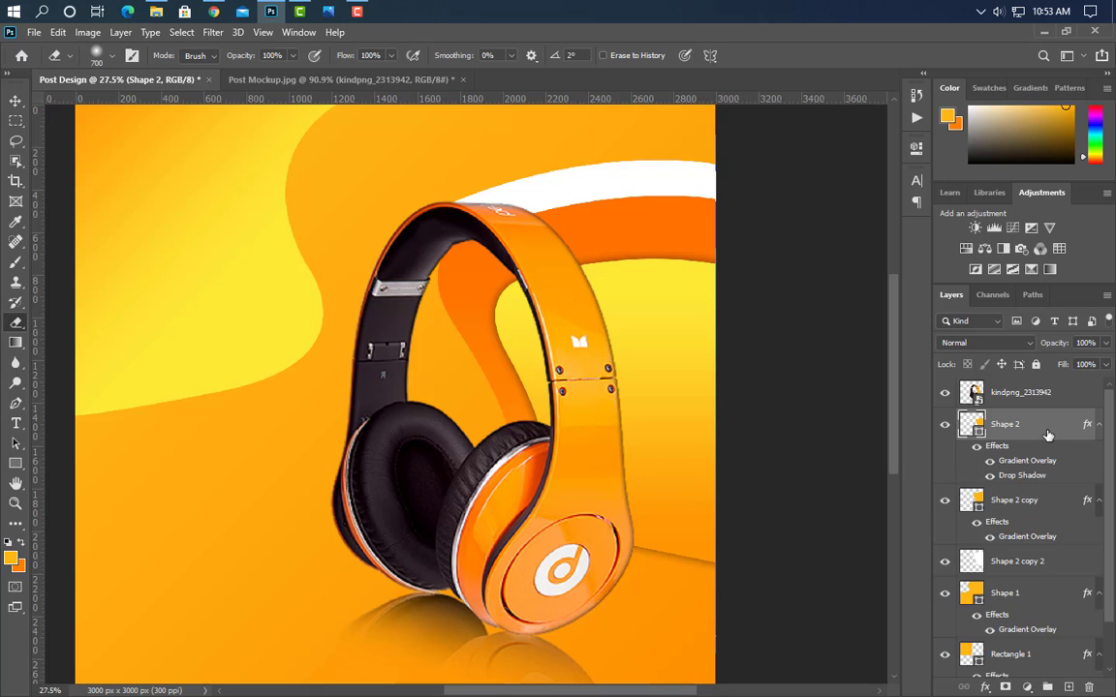
{"action": "right_click", "coordinate": [1048, 435]}
{"action": "left_click", "coordinate": [892, 252]}
{"action": "right_click", "coordinate": [964, 424]}
{"action": "left_click", "coordinate": [857, 311]}
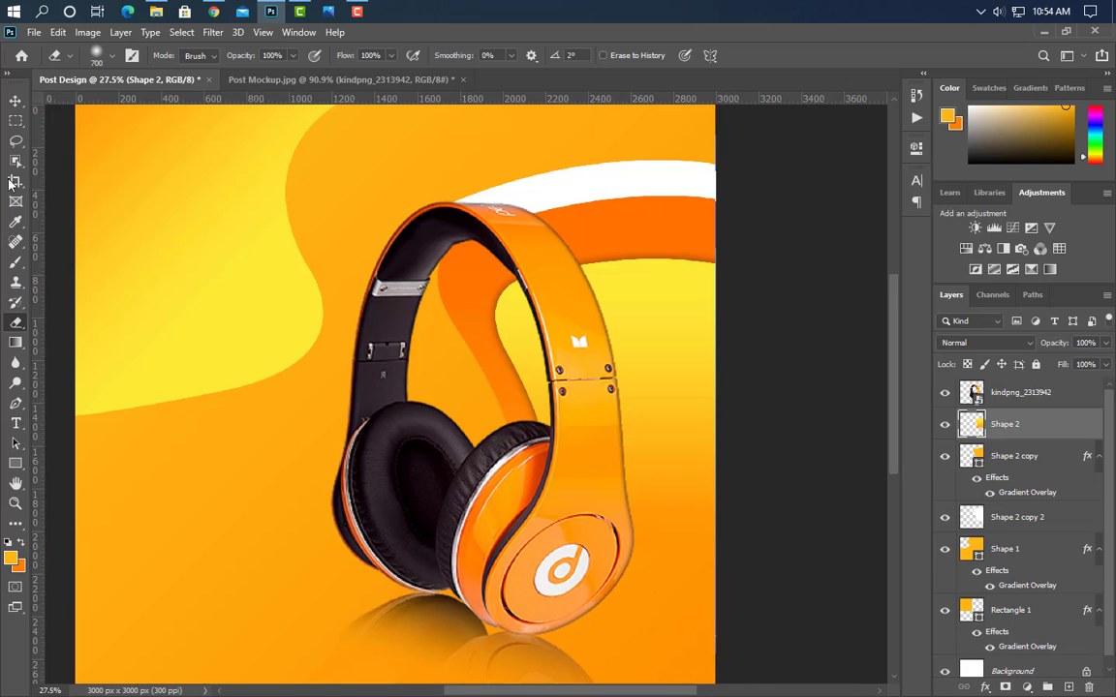
{"action": "left_click", "coordinate": [15, 100]}
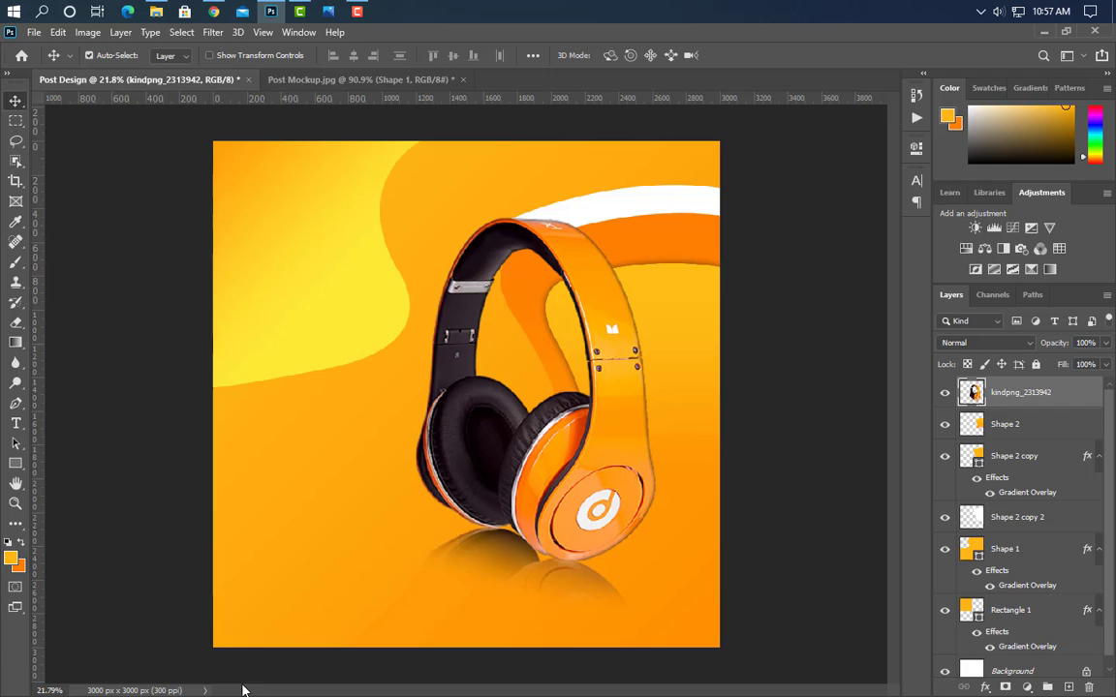
On a new layer, draw a closed curved band about 1612 × 981 px with the Pen tool, from the canvas's lower-left corner to the headphones' ear cup
{"action": "scroll", "coordinate": [312, 668], "scroll_direction": "up", "scroll_amount": 1}
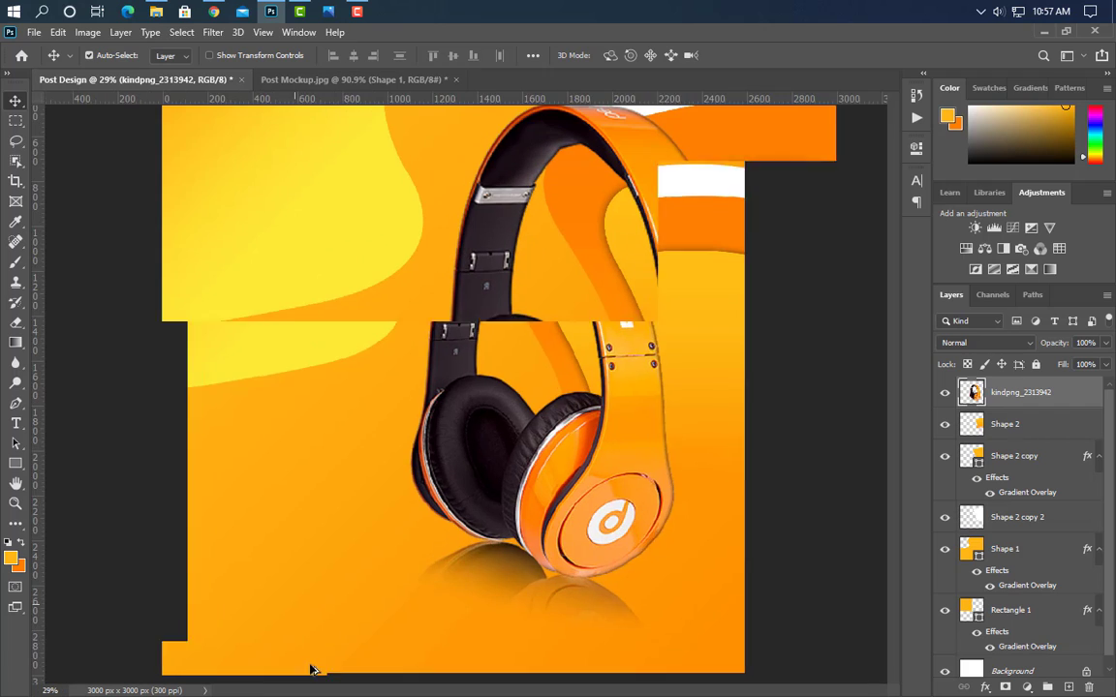
{"action": "scroll", "coordinate": [374, 664], "scroll_direction": "down", "scroll_amount": 1}
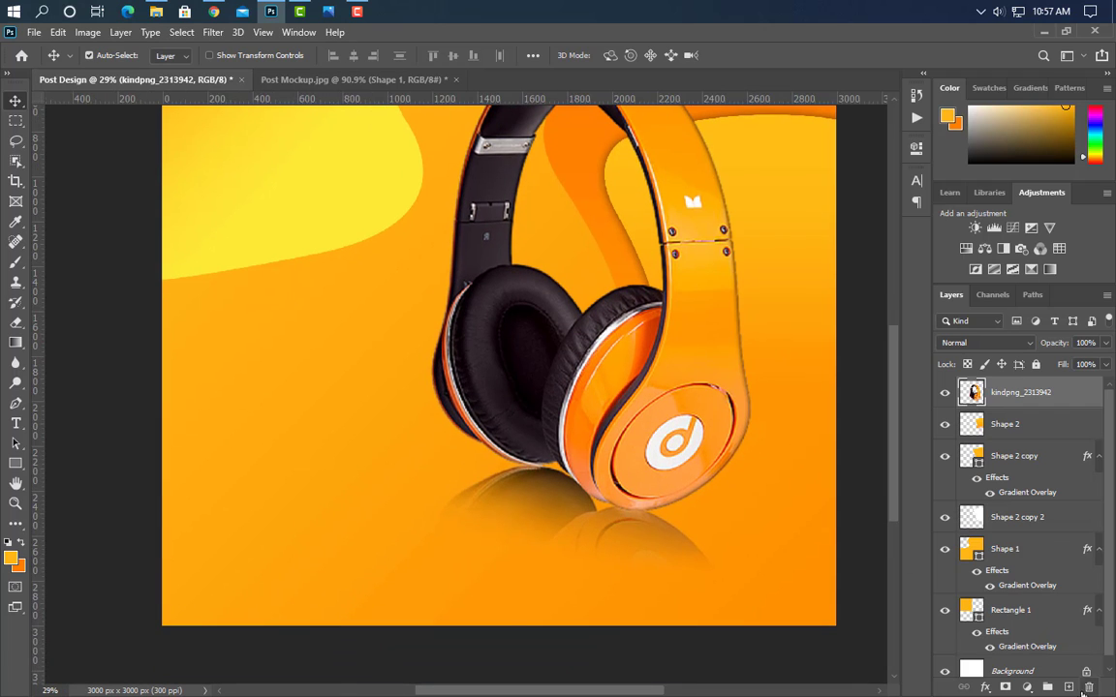
{"action": "left_click", "coordinate": [1069, 687]}
{"action": "key", "text": "p"}
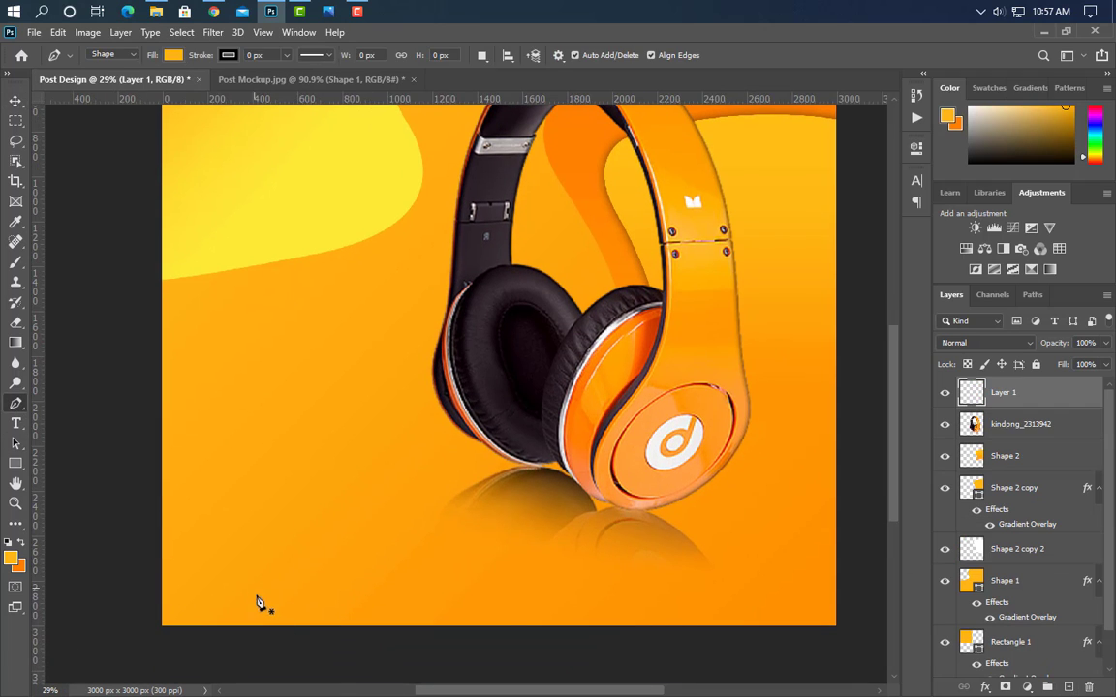
{"action": "left_click", "coordinate": [260, 629]}
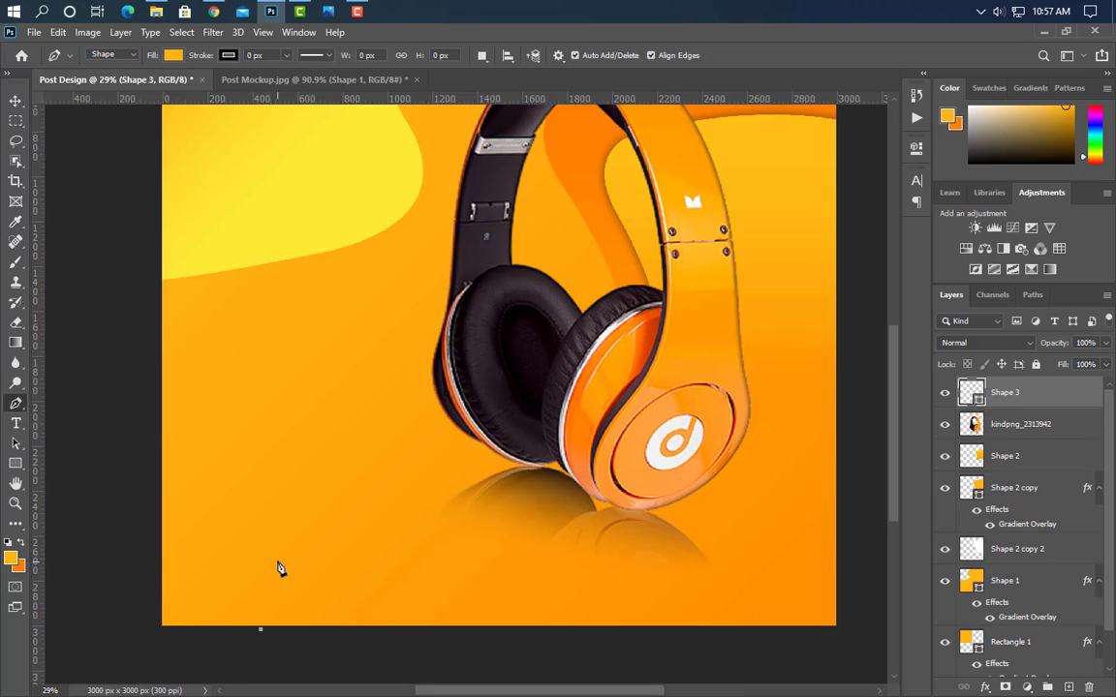
{"action": "left_click_drag", "start_coordinate": [290, 549], "coordinate": [386, 504]}
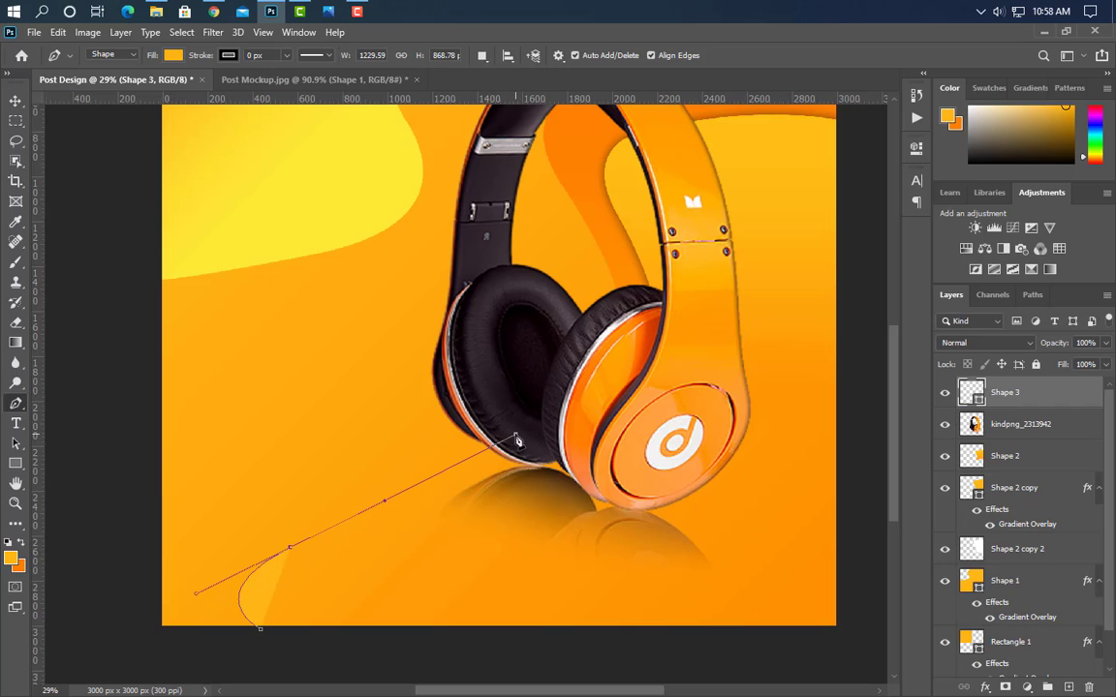
{"action": "scroll", "coordinate": [468, 501], "scroll_direction": "down", "scroll_amount": 3}
{"action": "left_click", "coordinate": [468, 499]}
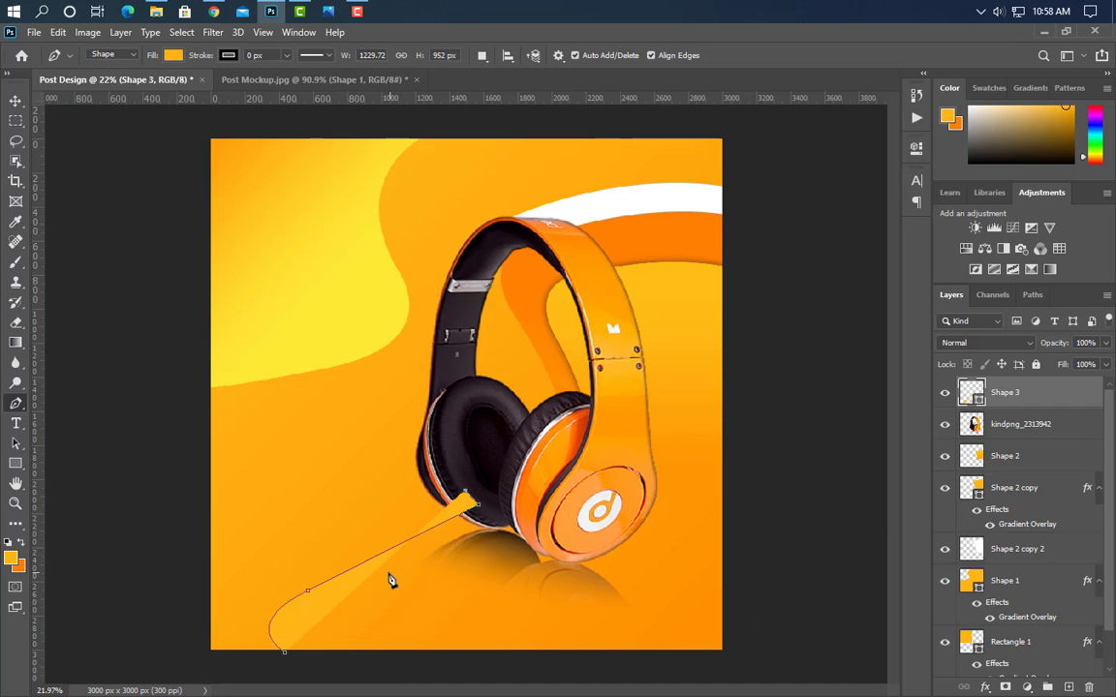
{"action": "mouse_move", "coordinate": [208, 611]}
{"action": "left_mouse_down"}
{"action": "mouse_move", "coordinate": [239, 630]}
{"action": "mouse_move", "coordinate": [215, 618]}
{"action": "left_mouse_up"}
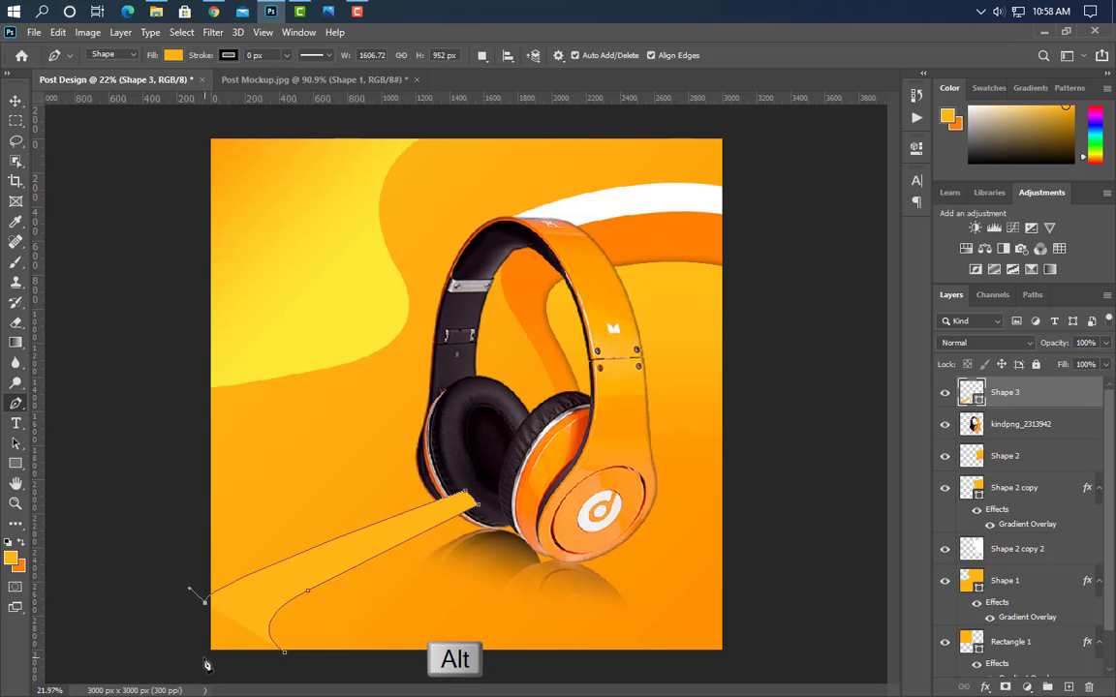
{"action": "left_click", "coordinate": [204, 657]}
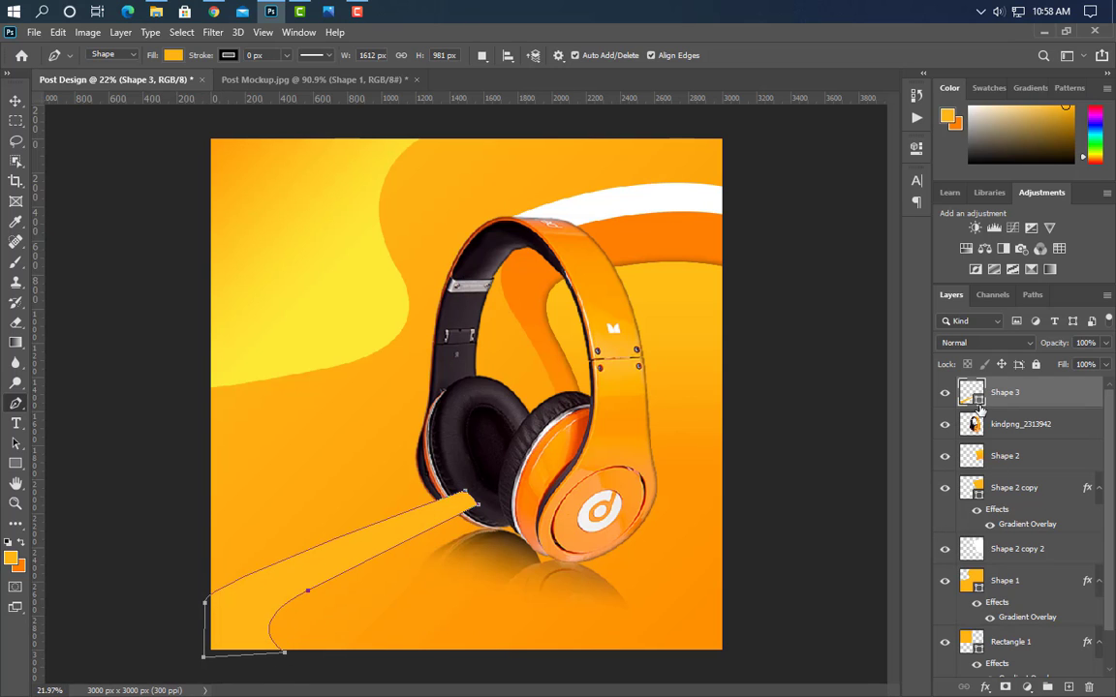
Fill the new curved band with white ffffff and move its layer below the headphones layer
{"action": "left_click", "coordinate": [623, 199]}
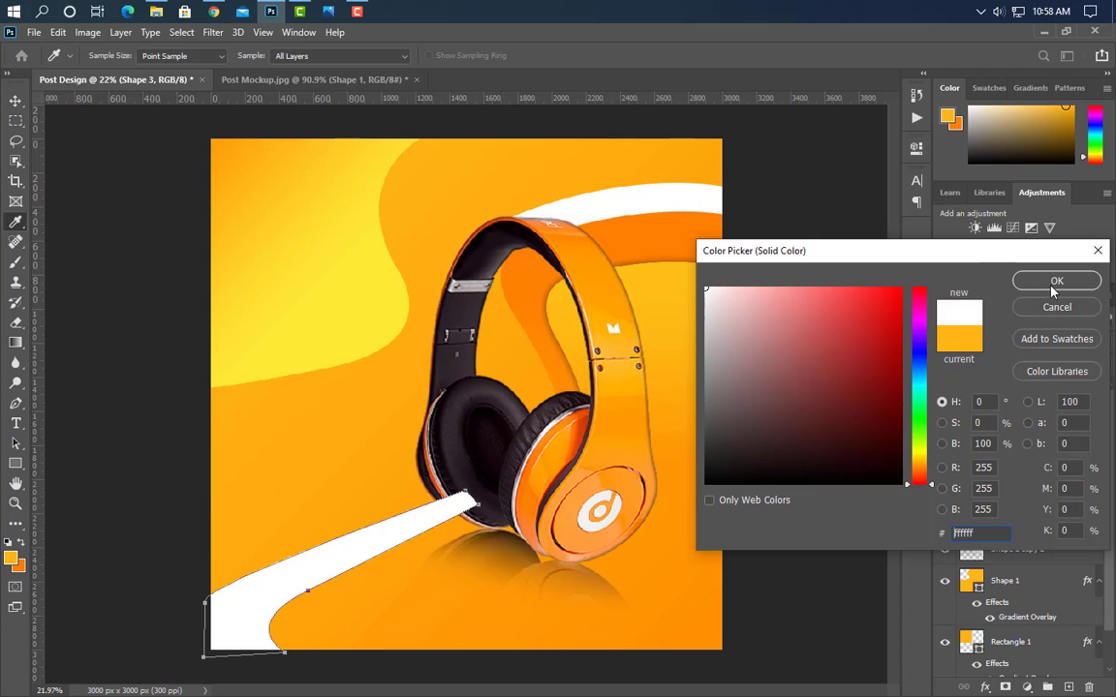
{"action": "left_click", "coordinate": [1053, 283]}
{"action": "key", "text": "v"}
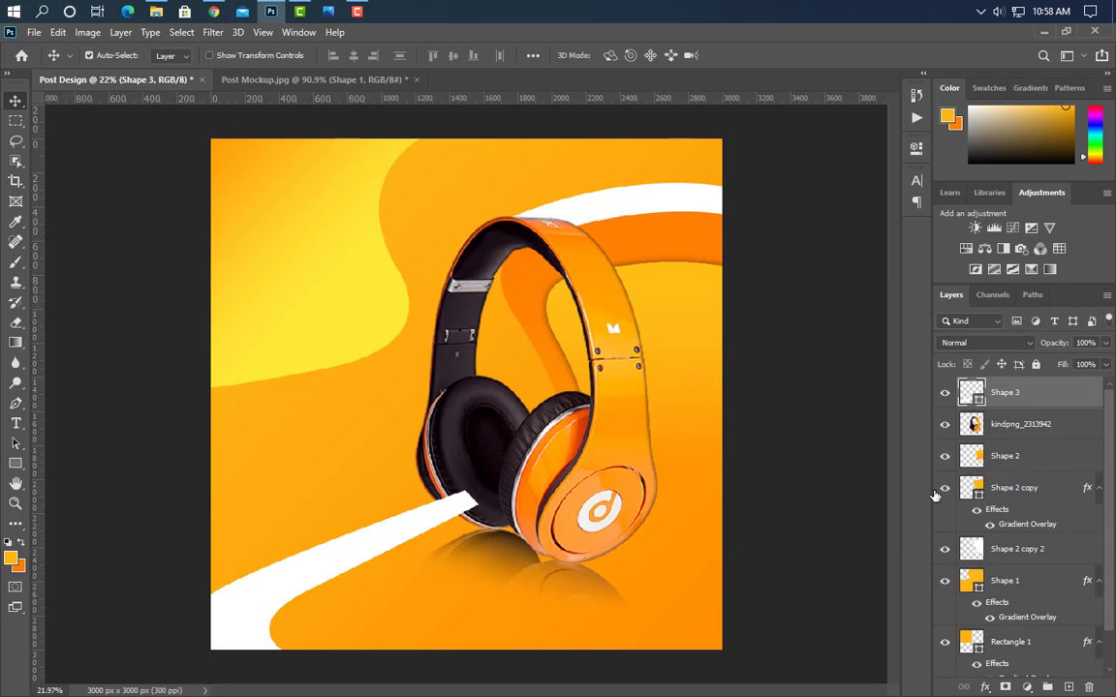
{"action": "left_click_drag", "start_coordinate": [1055, 406], "coordinate": [1054, 439]}
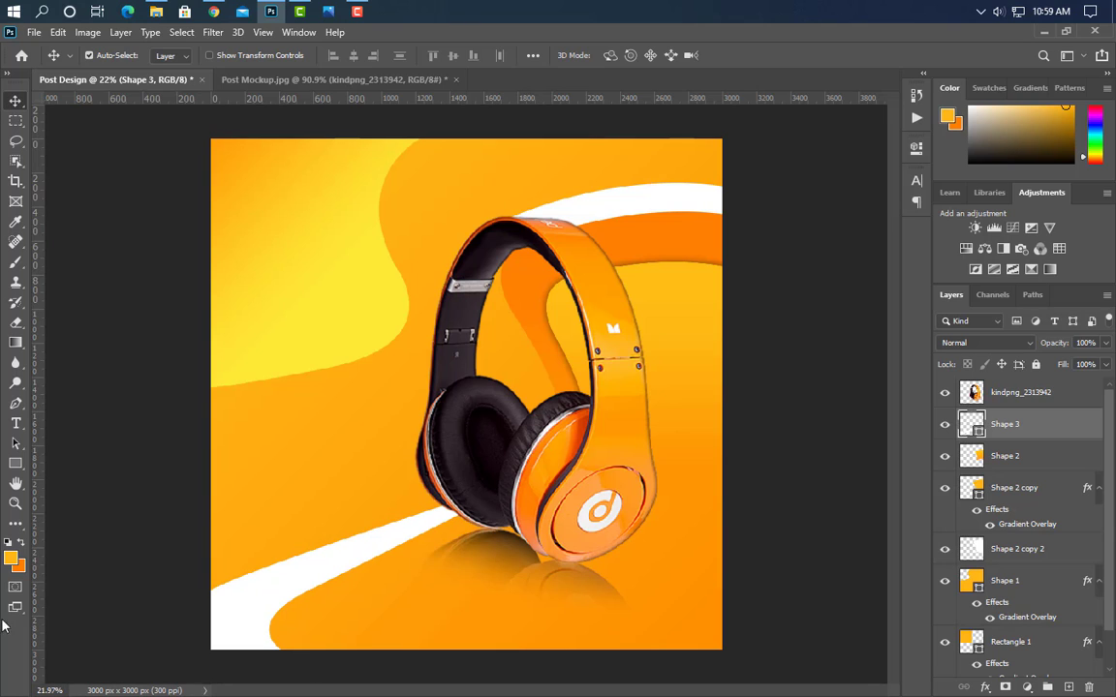
Draw a second, wider closed curved band about 1745 × 1000 px over the white one, from the canvas's lower-left corner to the ear cup
{"action": "left_click", "coordinate": [16, 403]}
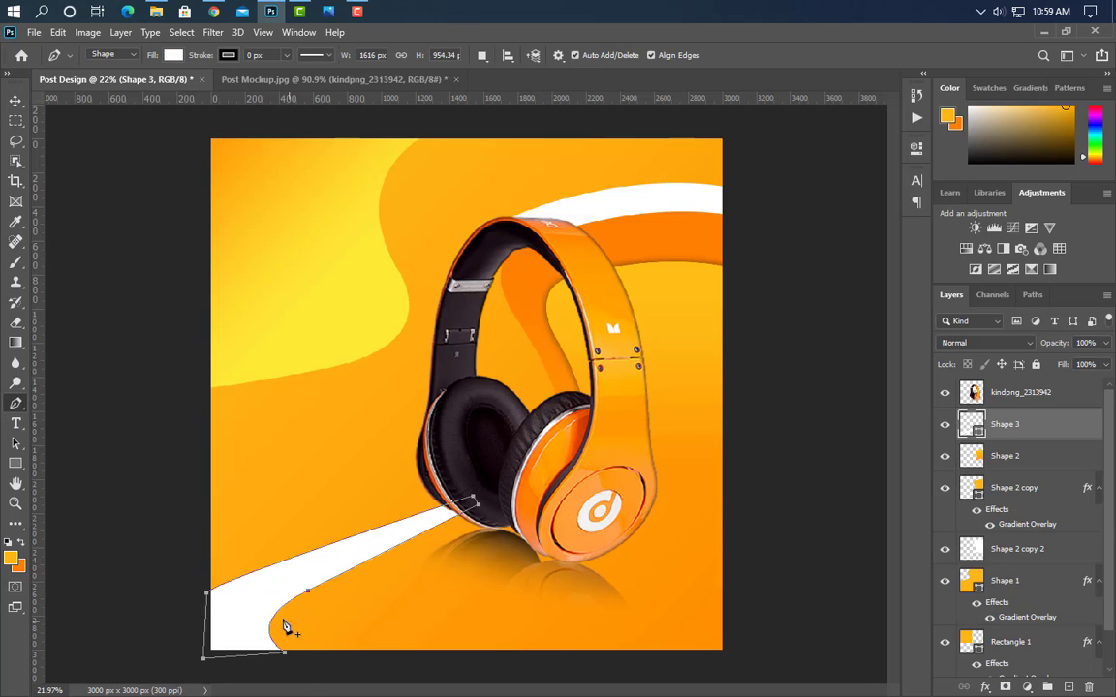
{"action": "left_click", "coordinate": [337, 653]}
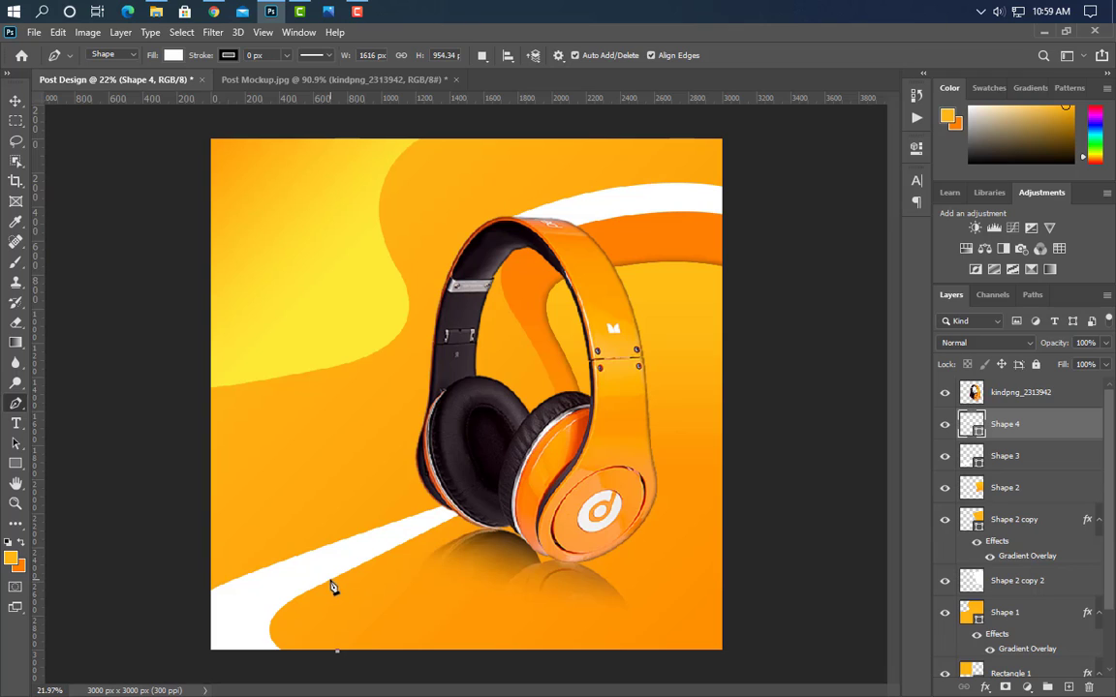
{"action": "left_click_drag", "start_coordinate": [329, 581], "coordinate": [395, 545]}
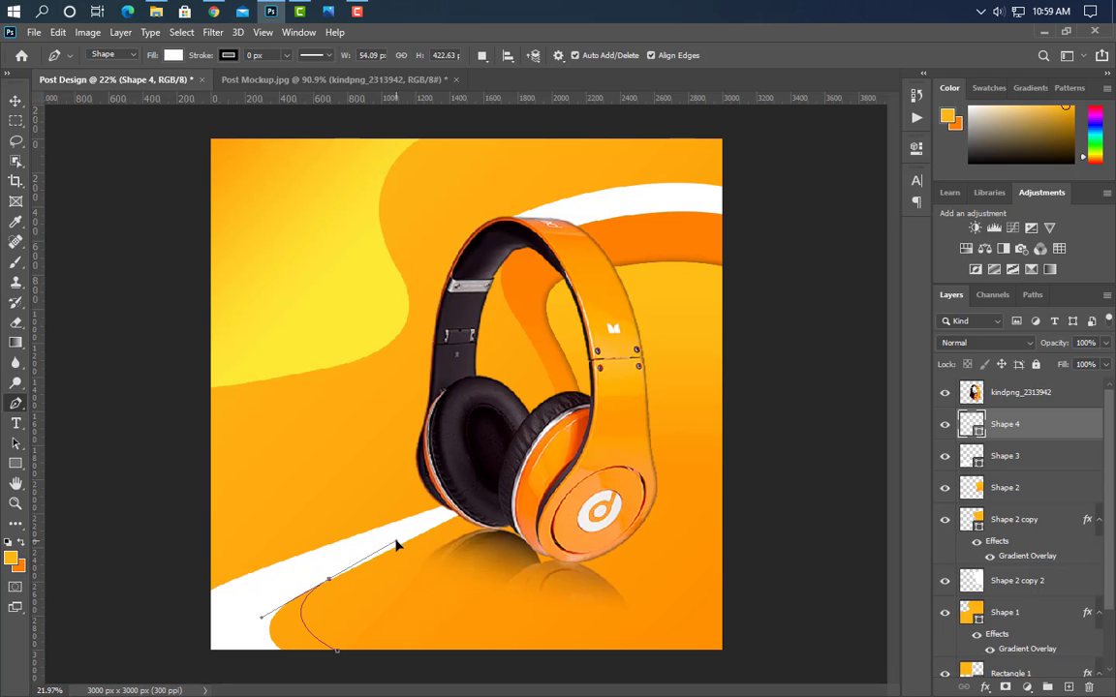
{"action": "left_click", "coordinate": [330, 583], "text": "alt"}
{"action": "left_click", "coordinate": [494, 517]}
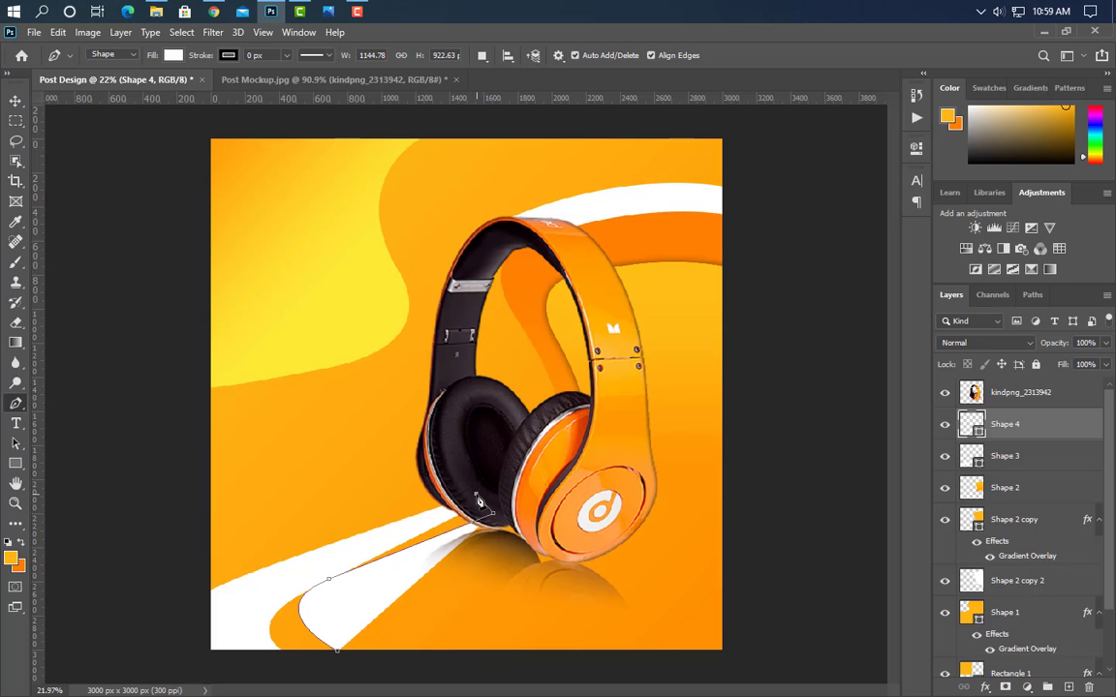
{"action": "left_click", "coordinate": [476, 497]}
{"action": "left_click", "coordinate": [196, 618]}
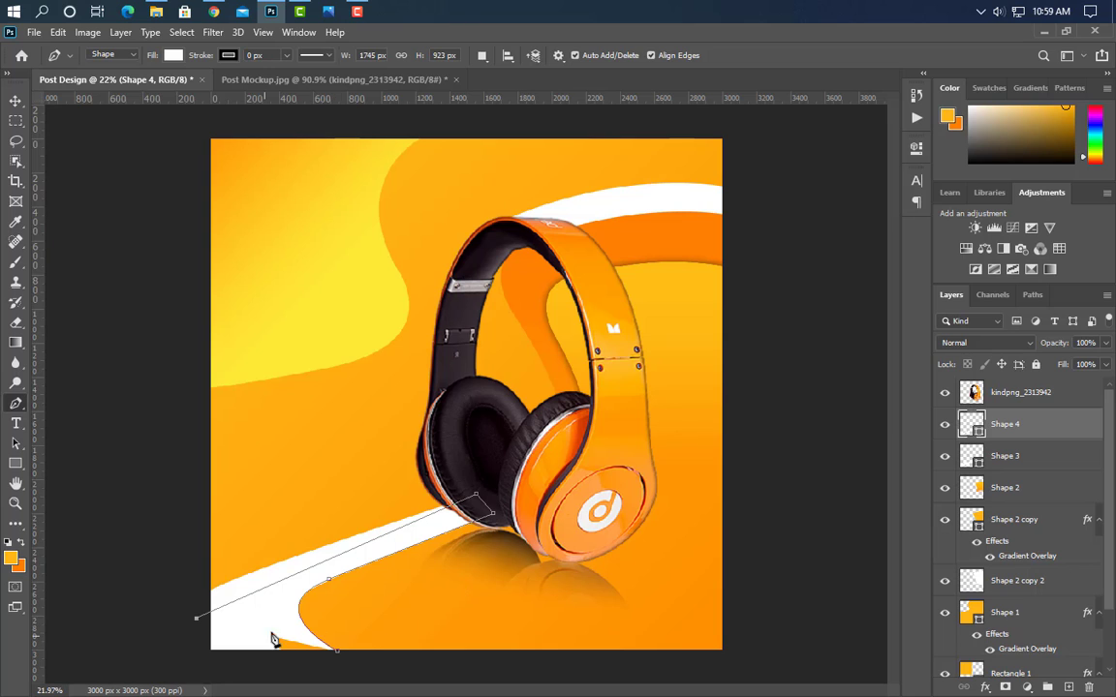
{"action": "left_click", "coordinate": [198, 663]}
{"action": "left_click", "coordinate": [339, 662]}
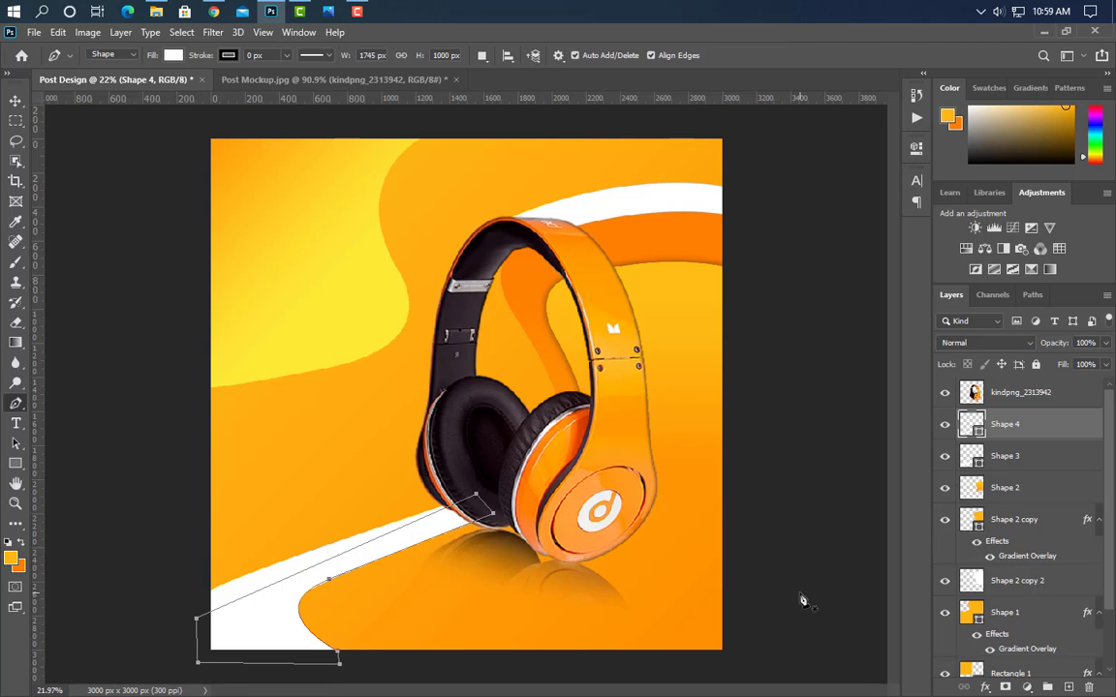
Fill Shape 4 with the yellow-orange sampled from Shape 2's upper edge and move it below the white Shape 3
{"action": "double_click", "coordinate": [981, 438]}
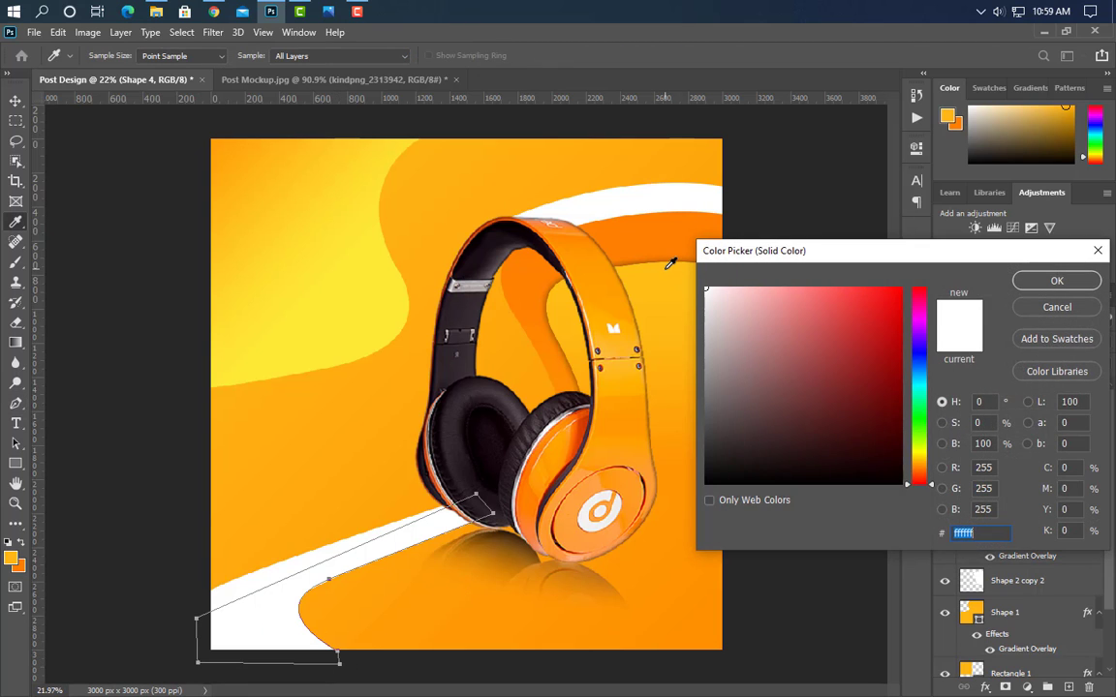
{"action": "left_click", "coordinate": [665, 259]}
{"action": "left_click", "coordinate": [1056, 281]}
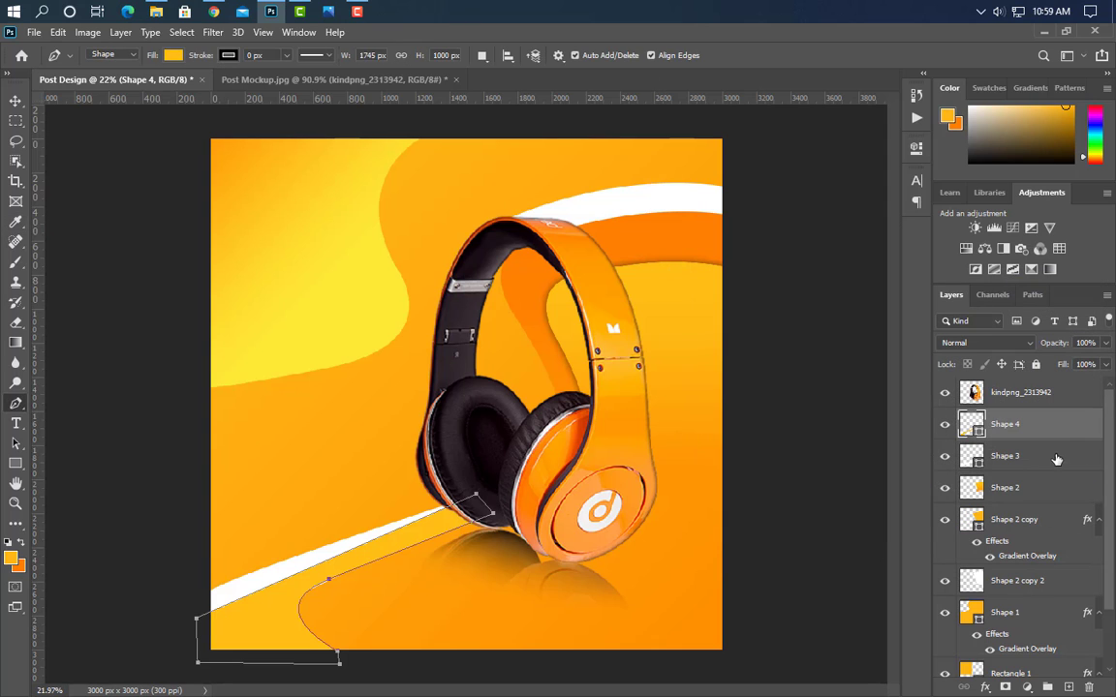
{"action": "key", "text": "ctrl+bracketleft"}
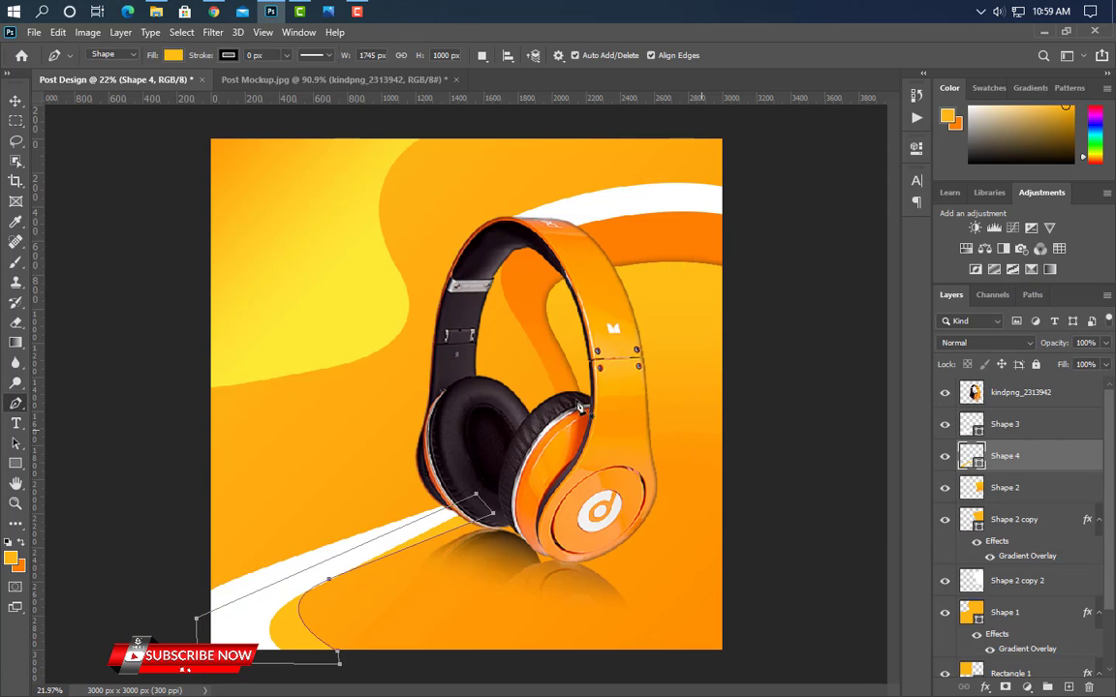
{"action": "left_click", "coordinate": [19, 101]}
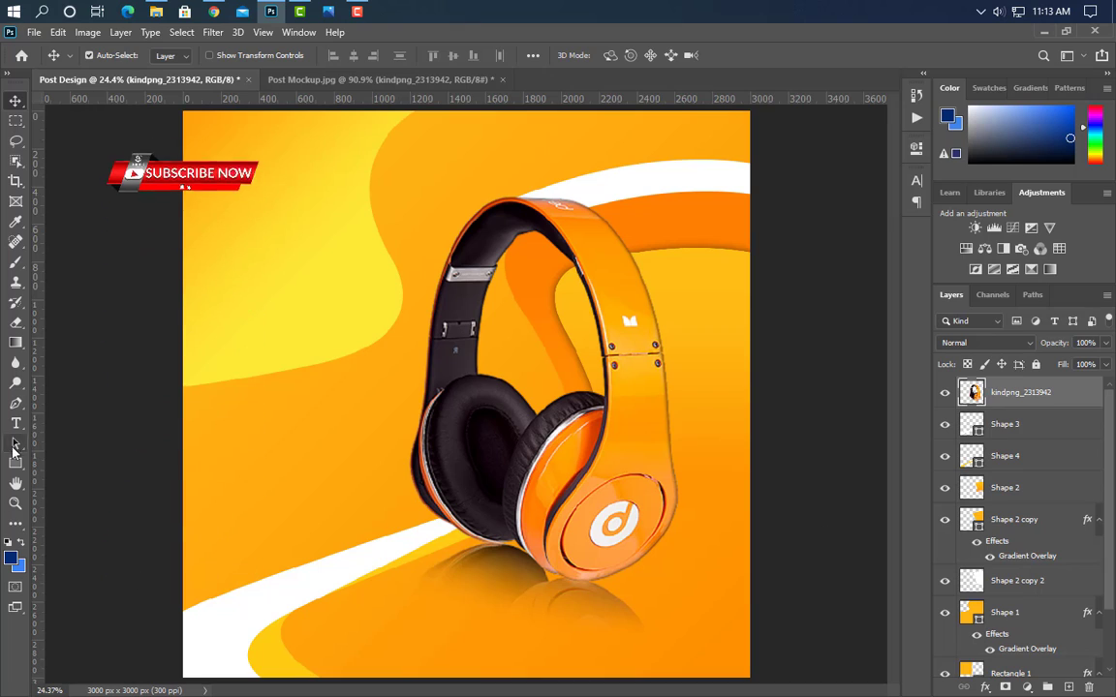
Add the text "NEW" near the canvas's upper-left corner and commit it
{"action": "left_click", "coordinate": [16, 423]}
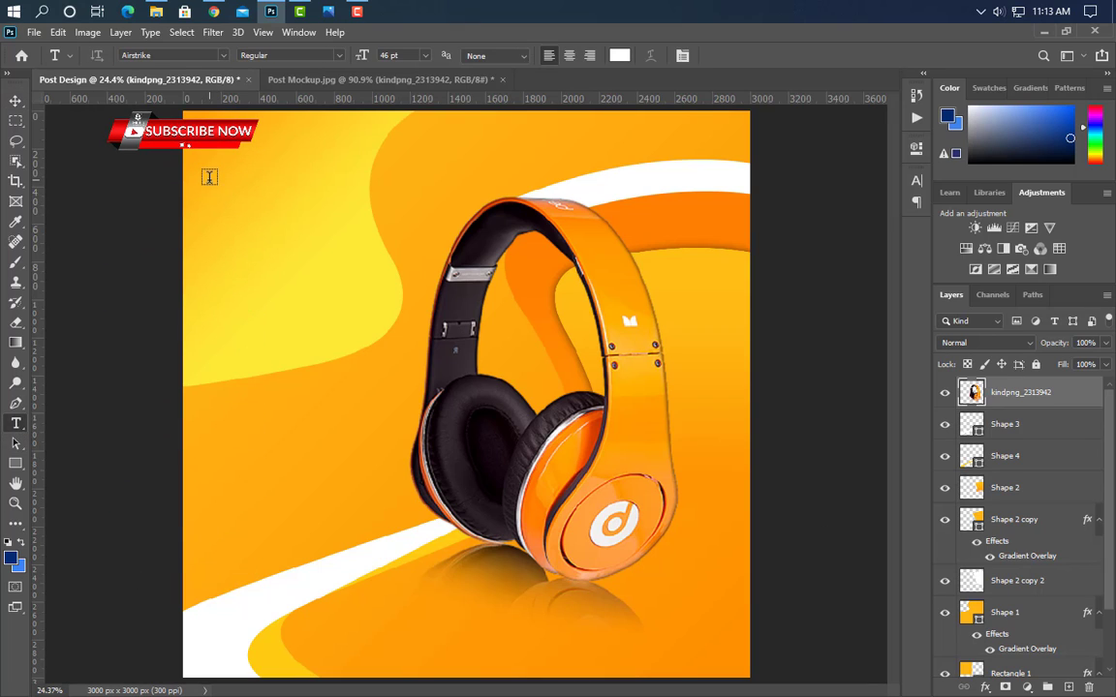
{"action": "left_click", "coordinate": [210, 176]}
{"action": "type", "text": "NEW"}
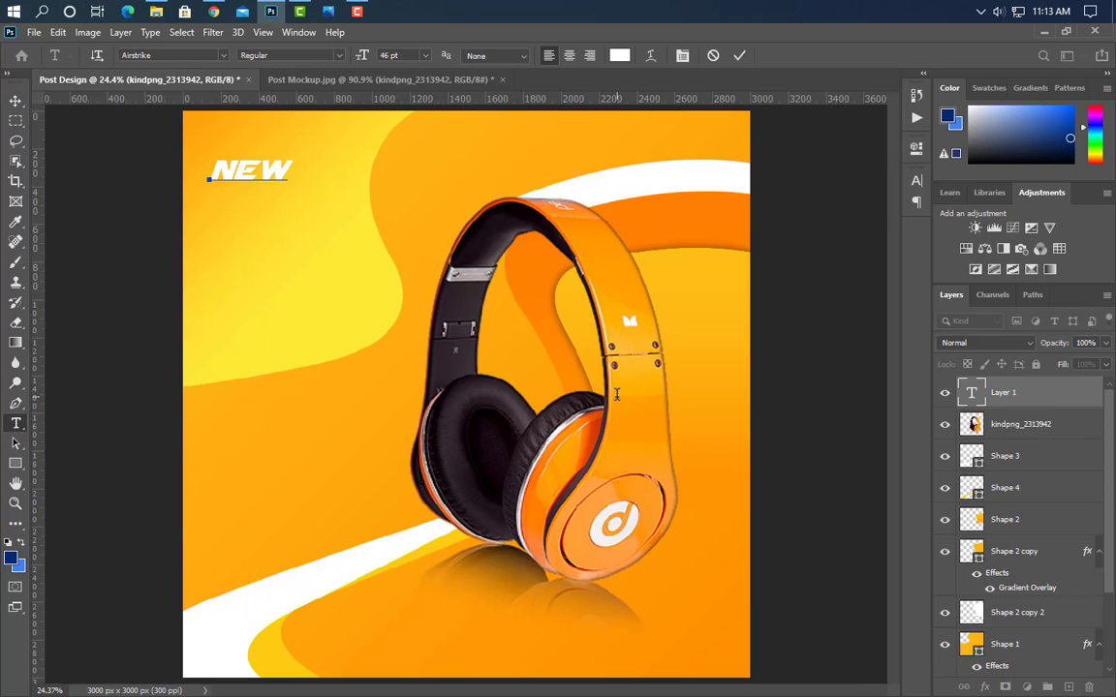
{"action": "left_click", "coordinate": [739, 55]}
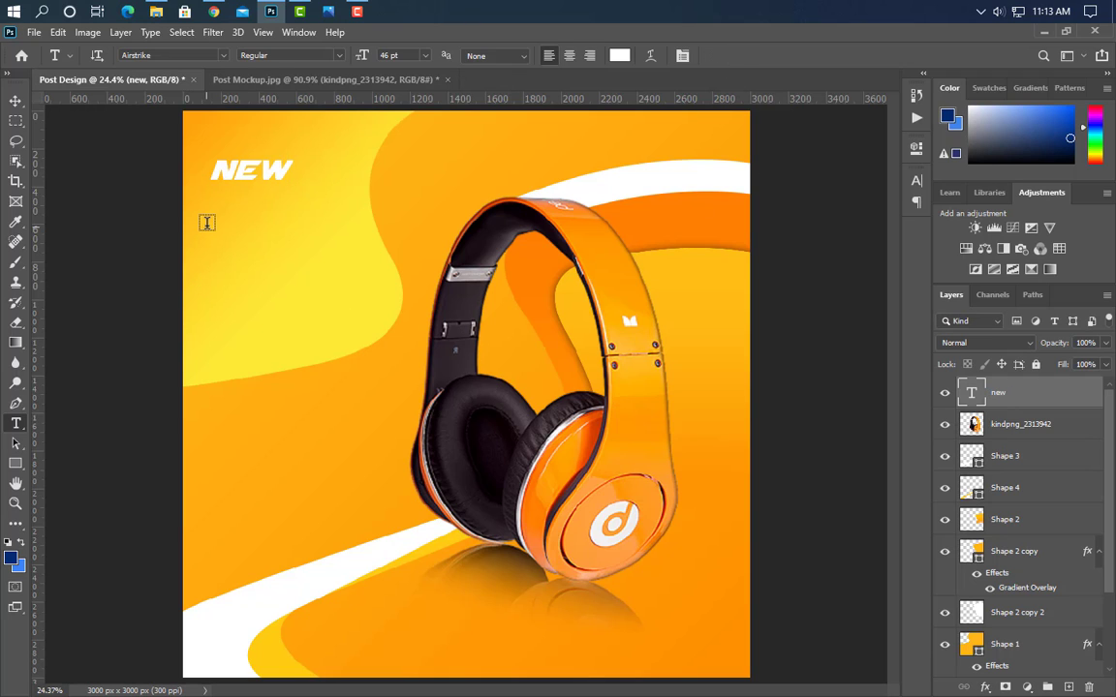
Add the text "ARRIVAL" directly below "NEW" and scale it up to about 57.44 pt
{"action": "left_click", "coordinate": [210, 215]}
{"action": "type", "text": "ARRIVAL"}
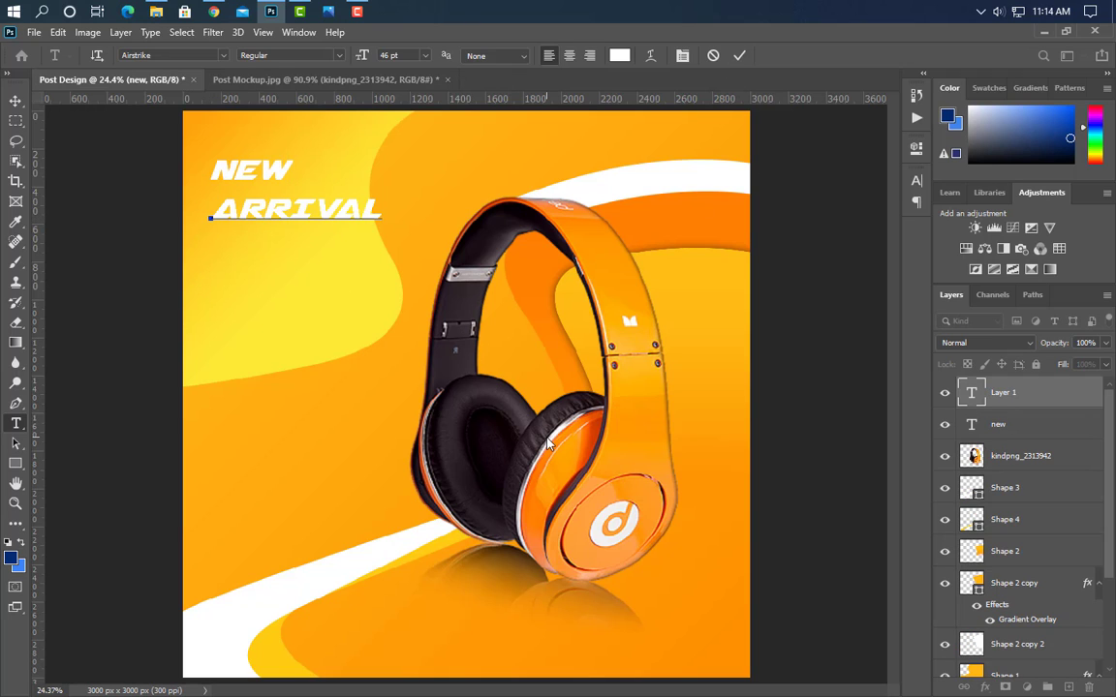
{"action": "left_click", "coordinate": [739, 55]}
{"action": "key", "text": "ctrl+t"}
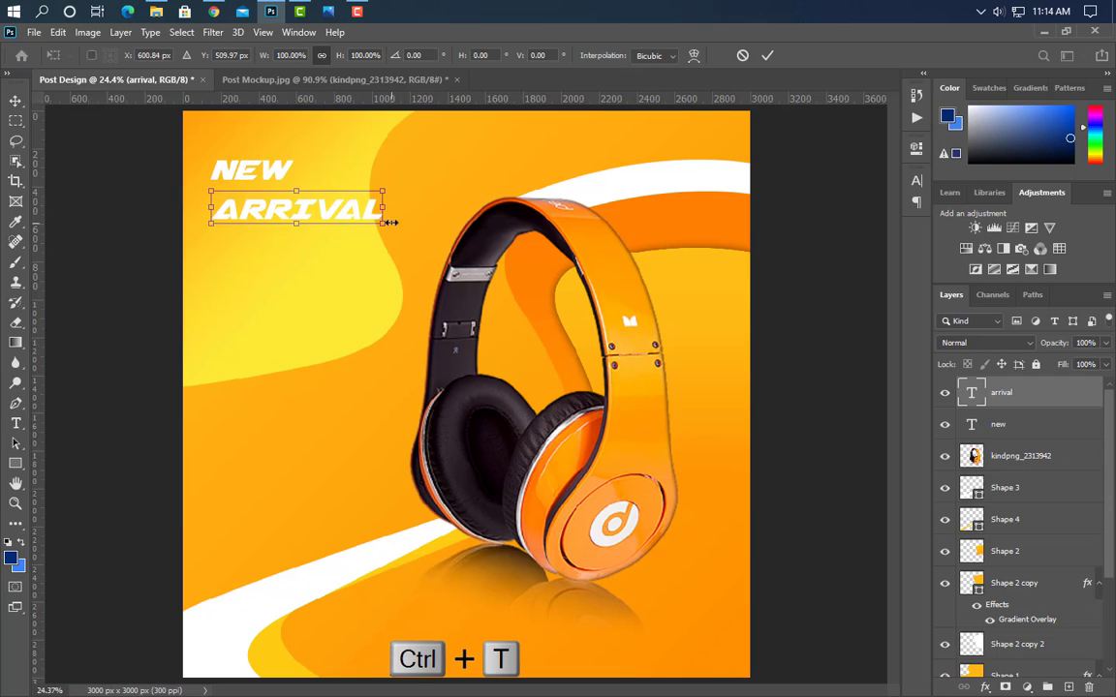
{"action": "left_click_drag", "start_coordinate": [397, 207], "coordinate": [428, 208]}
{"action": "left_click", "coordinate": [767, 56]}
{"action": "key", "text": "t"}
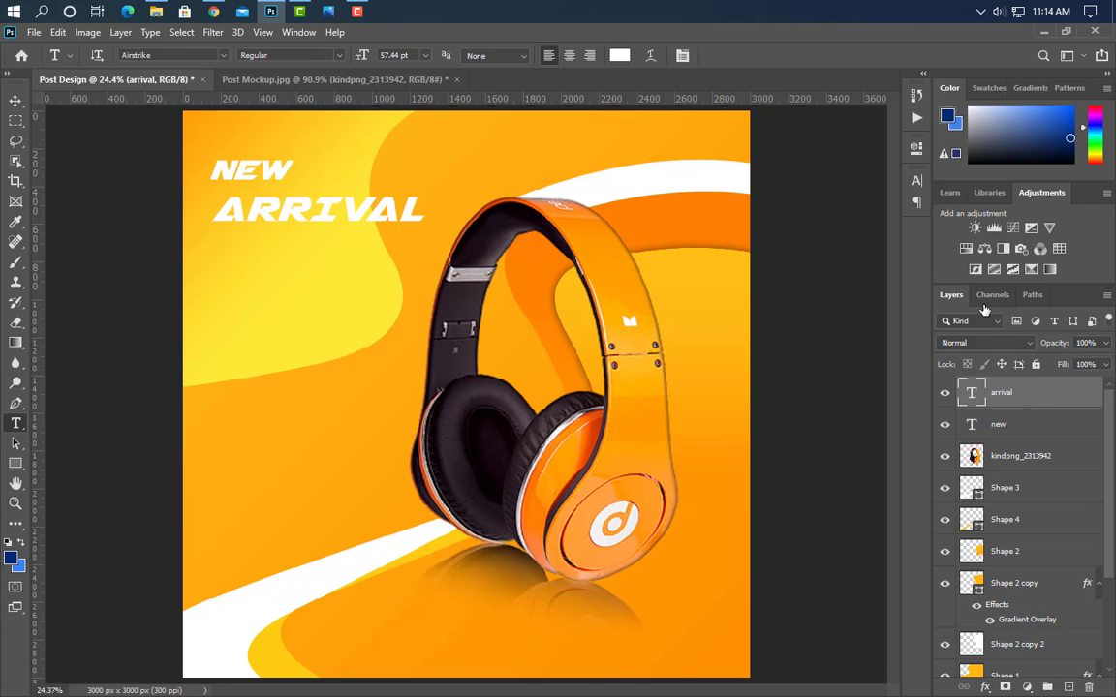
Give the "ARRIVAL" text an outside stroke layer effect in blue 3c84f0
{"action": "double_click", "coordinate": [1051, 393]}
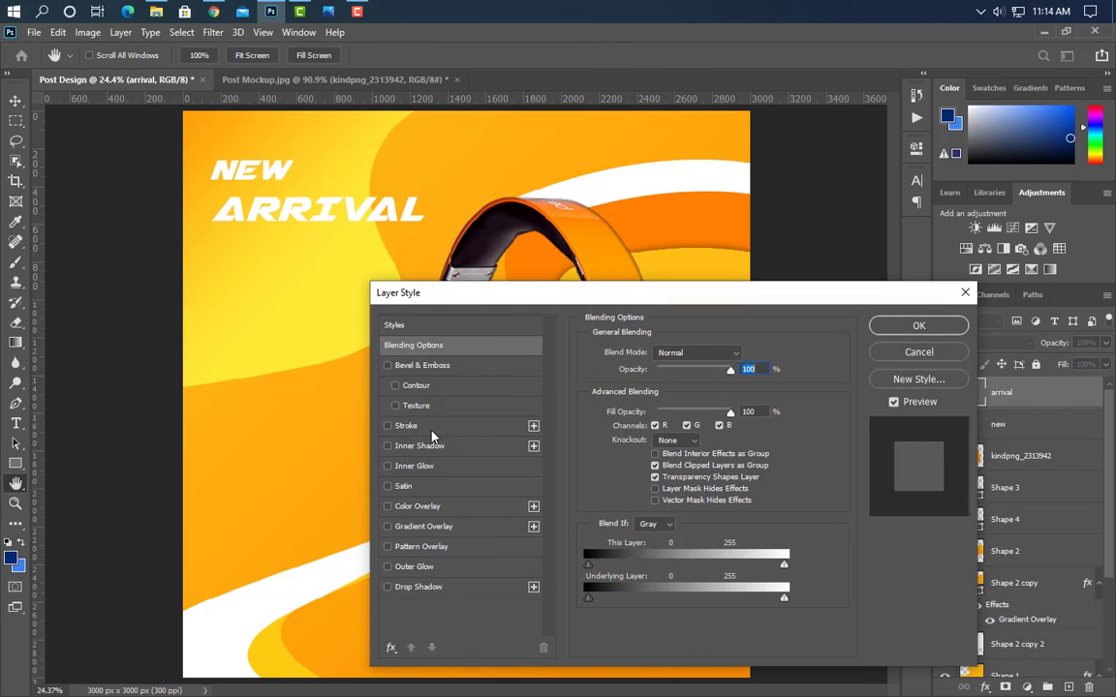
{"action": "left_click", "coordinate": [515, 426]}
{"action": "left_click", "coordinate": [619, 465]}
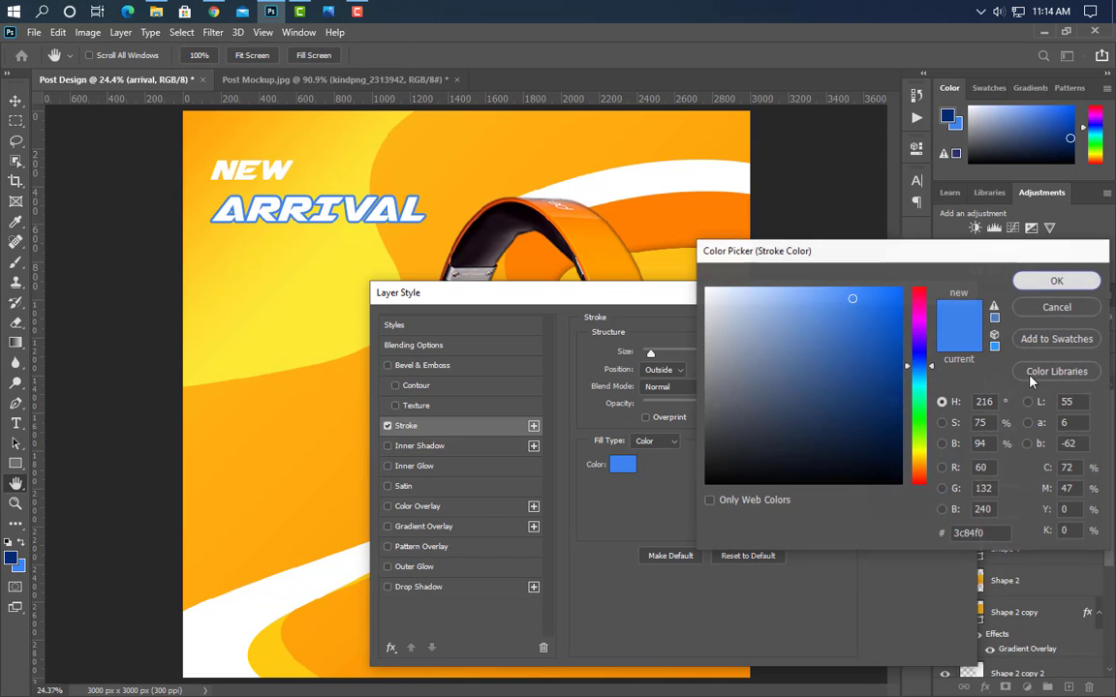
{"action": "left_click", "coordinate": [1057, 282]}
{"action": "left_click", "coordinate": [886, 325]}
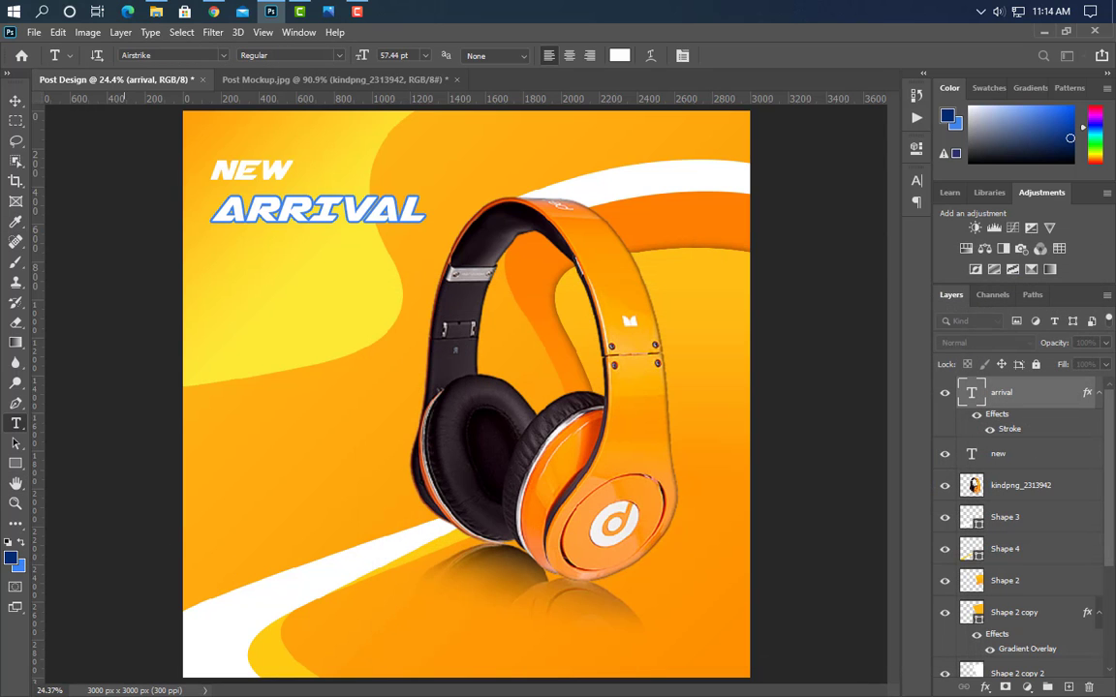
Move "NEW" slightly down toward "ARRIVAL" and give it a 5 px outside stroke in the same blue
{"action": "left_click", "coordinate": [15, 100]}
{"action": "left_click_drag", "start_coordinate": [281, 177], "coordinate": [283, 182]}
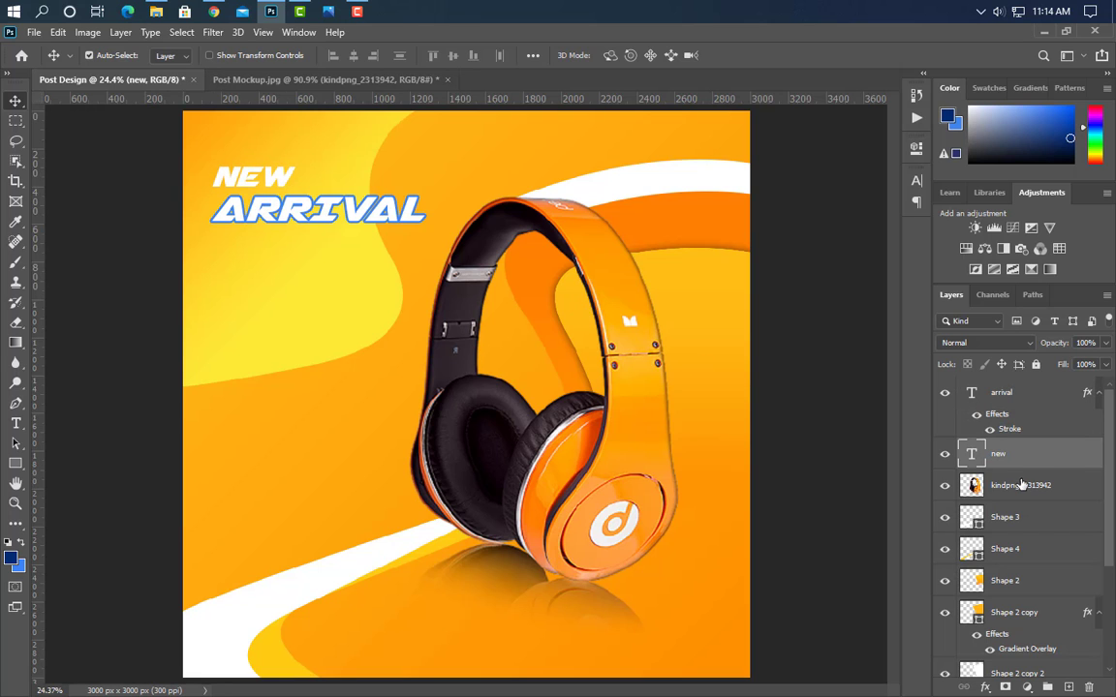
{"action": "double_click", "coordinate": [1047, 454]}
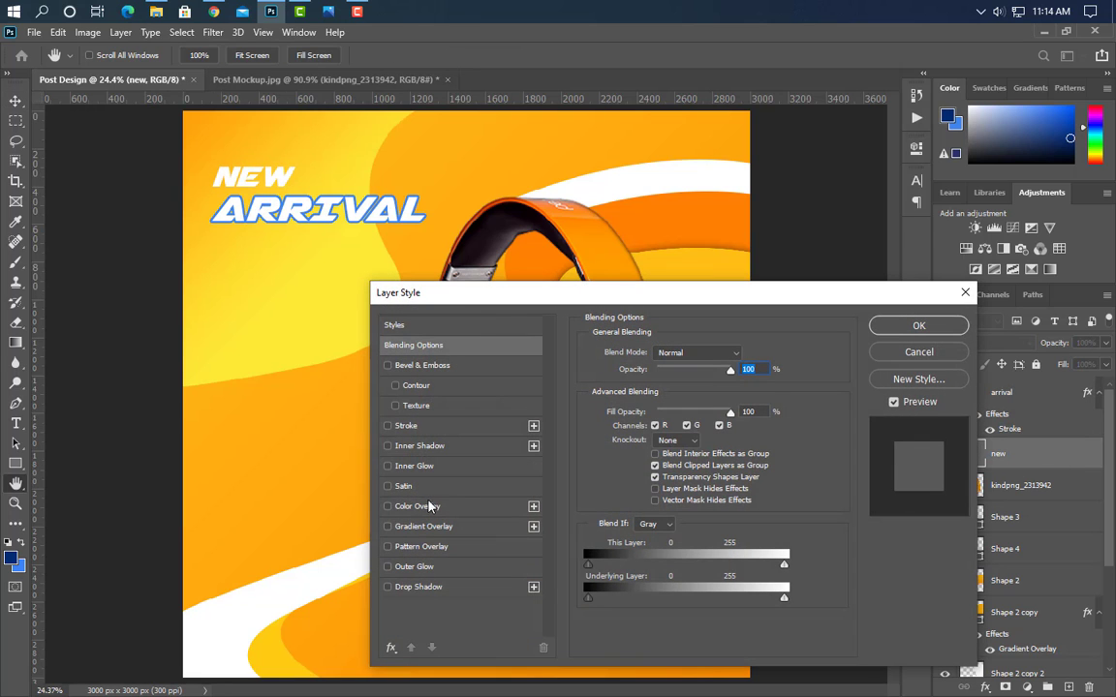
{"action": "left_click", "coordinate": [406, 426]}
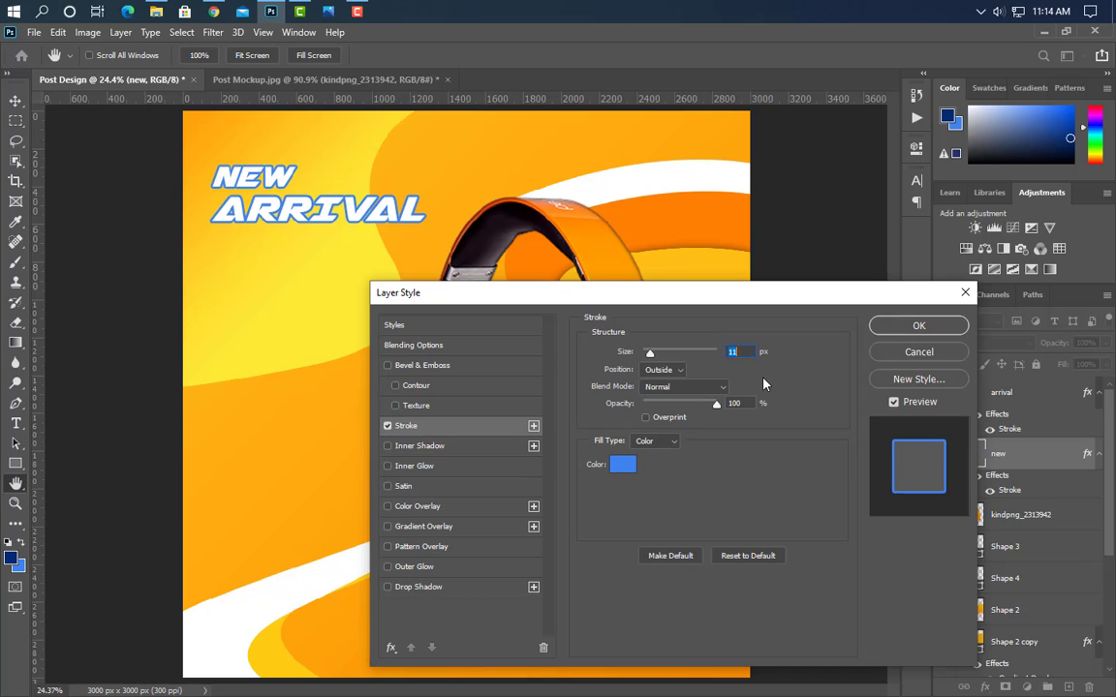
{"action": "key", "text": "Down"}
{"action": "key", "text": "Down"}
{"action": "key", "text": "Down"}
{"action": "key", "text": "Down"}
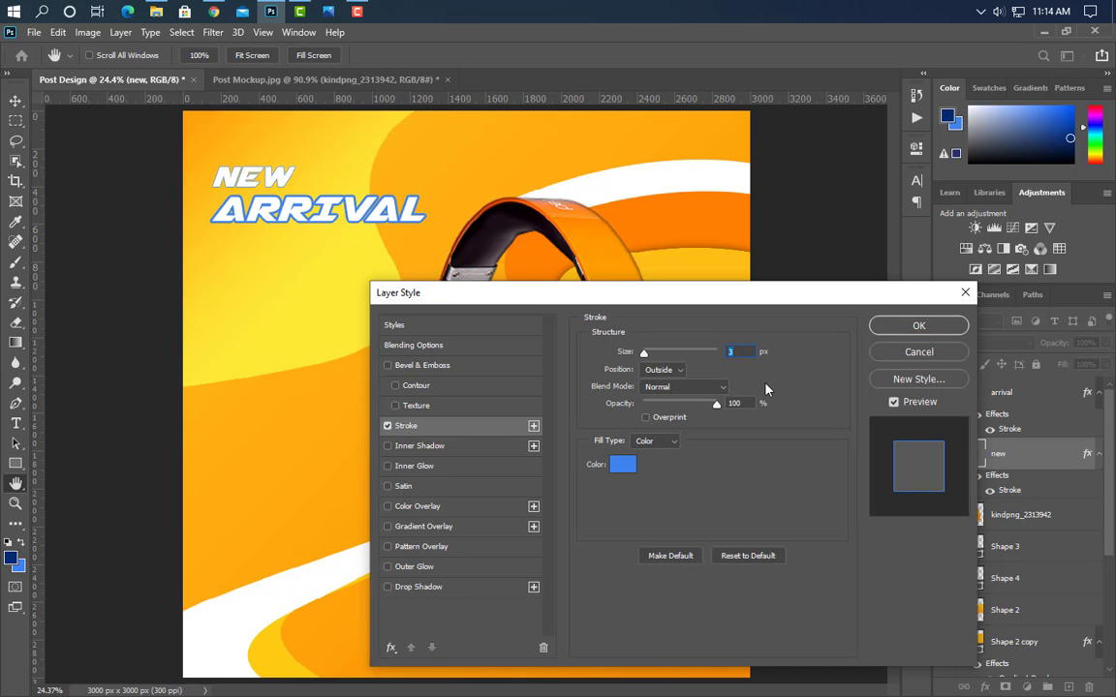
{"action": "left_click", "coordinate": [918, 326]}
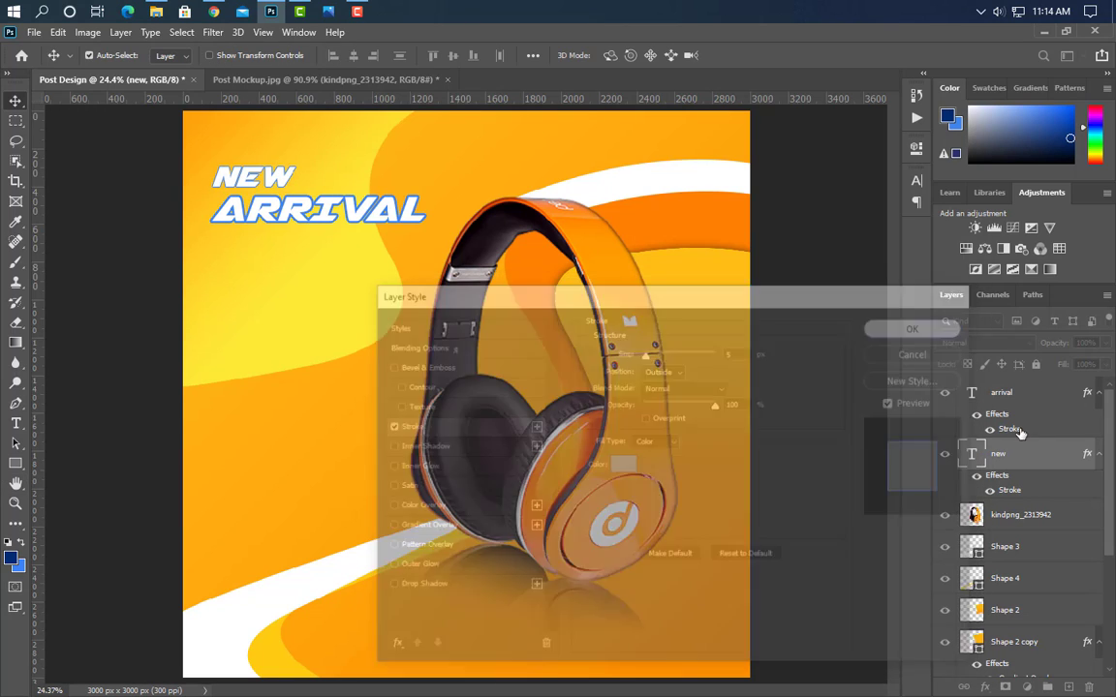
Add the text "A3 SERIES" below "ARRIVAL" and scale it down to about 62%
{"action": "scroll", "coordinate": [266, 187], "scroll_direction": "up", "scroll_amount": 3}
{"action": "left_click", "coordinate": [16, 424]}
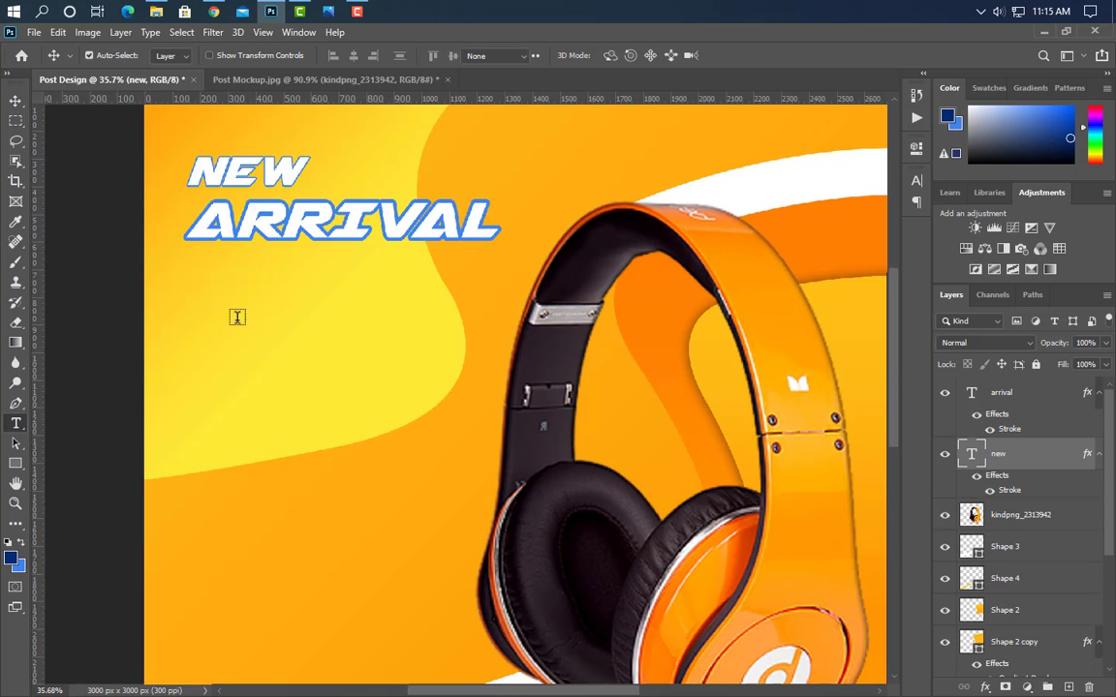
{"action": "left_click", "coordinate": [182, 271]}
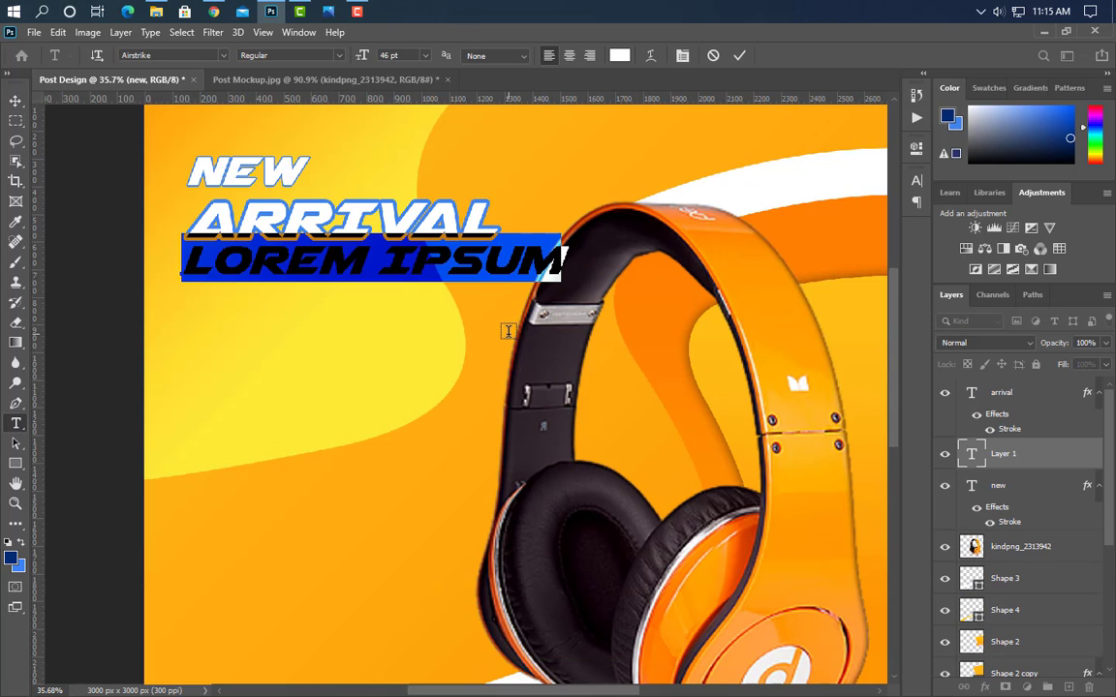
{"action": "type", "text": "A3 SERIES"}
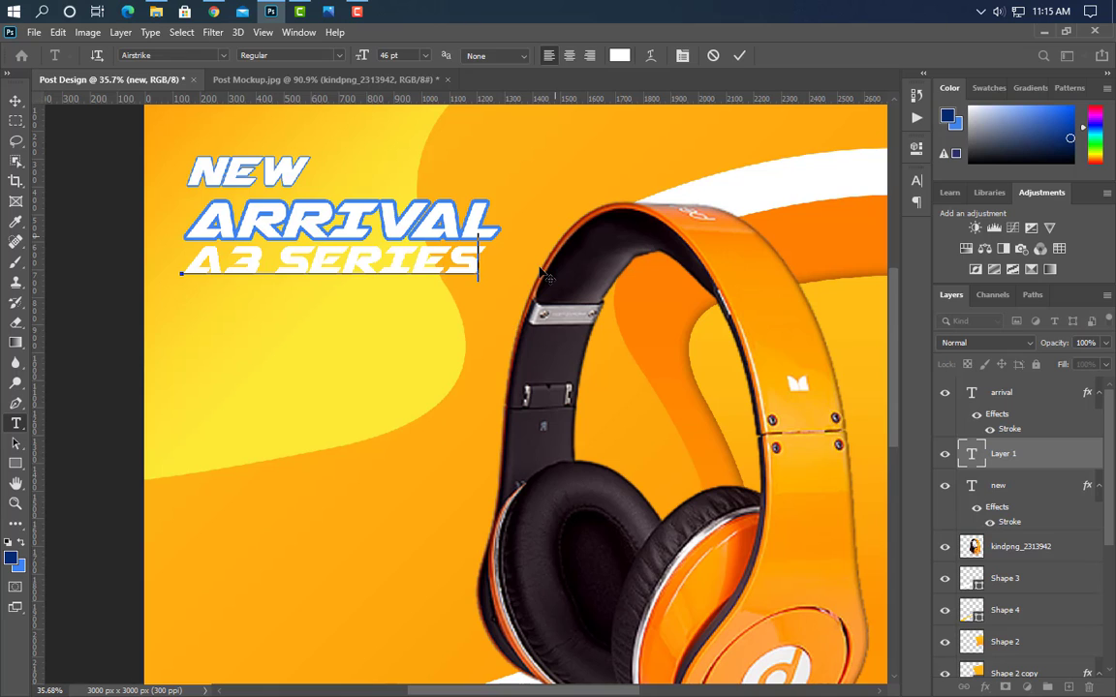
{"action": "left_click", "coordinate": [740, 57]}
{"action": "key", "text": "ctrl+t"}
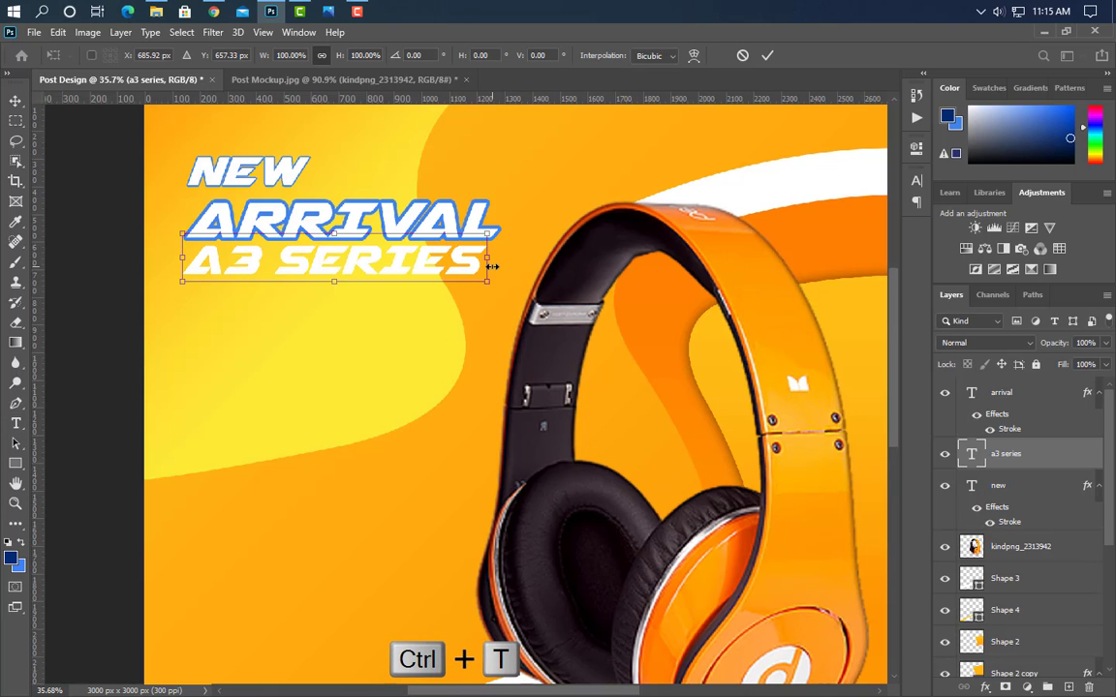
{"action": "left_click_drag", "start_coordinate": [484, 258], "coordinate": [370, 258]}
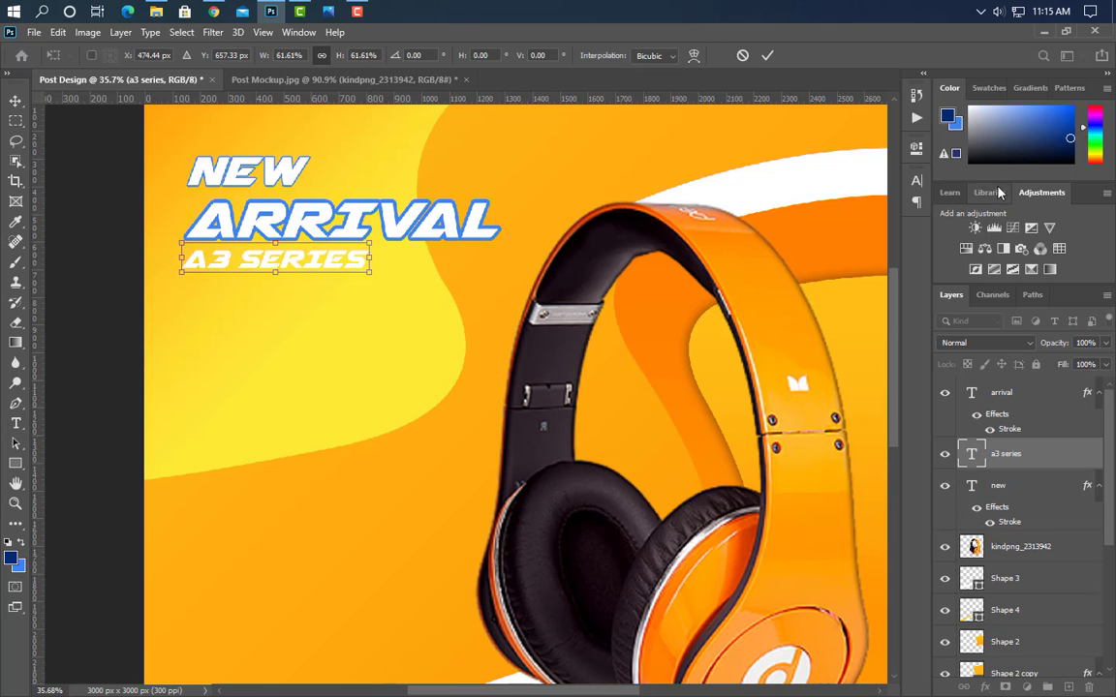
{"action": "key", "text": "Return"}
Set the tracking of "A3 SERIES" to 120 and change its font to Arial Bold
{"action": "key", "text": "t"}
{"action": "left_click", "coordinate": [917, 181]}
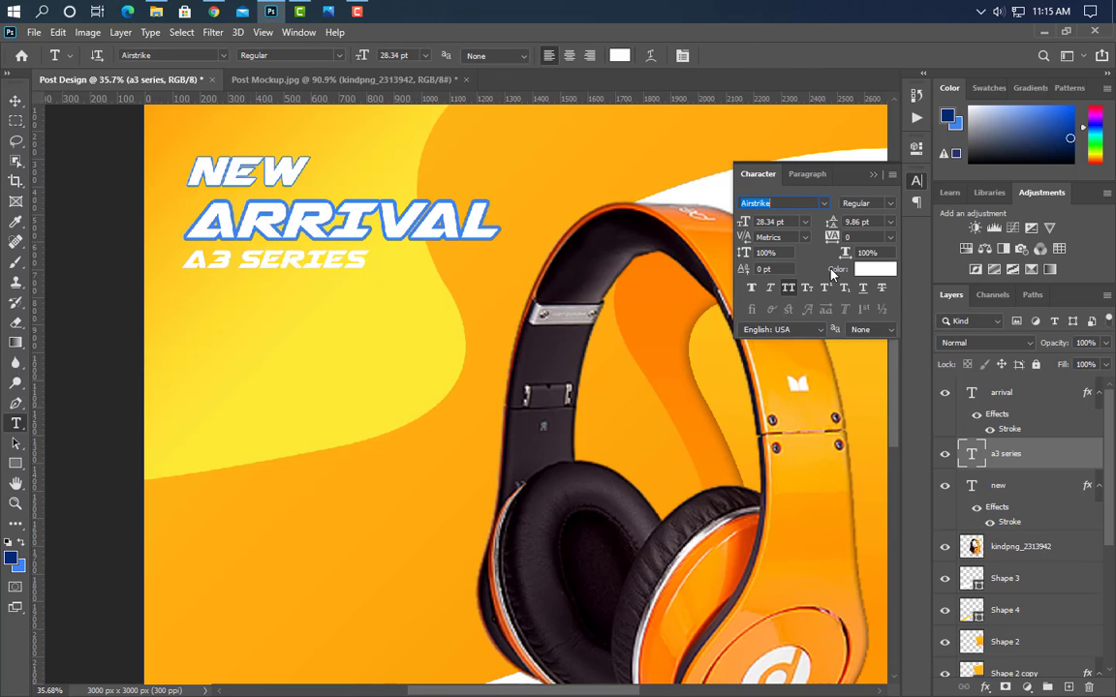
{"action": "left_click_drag", "start_coordinate": [831, 240], "coordinate": [870, 197]}
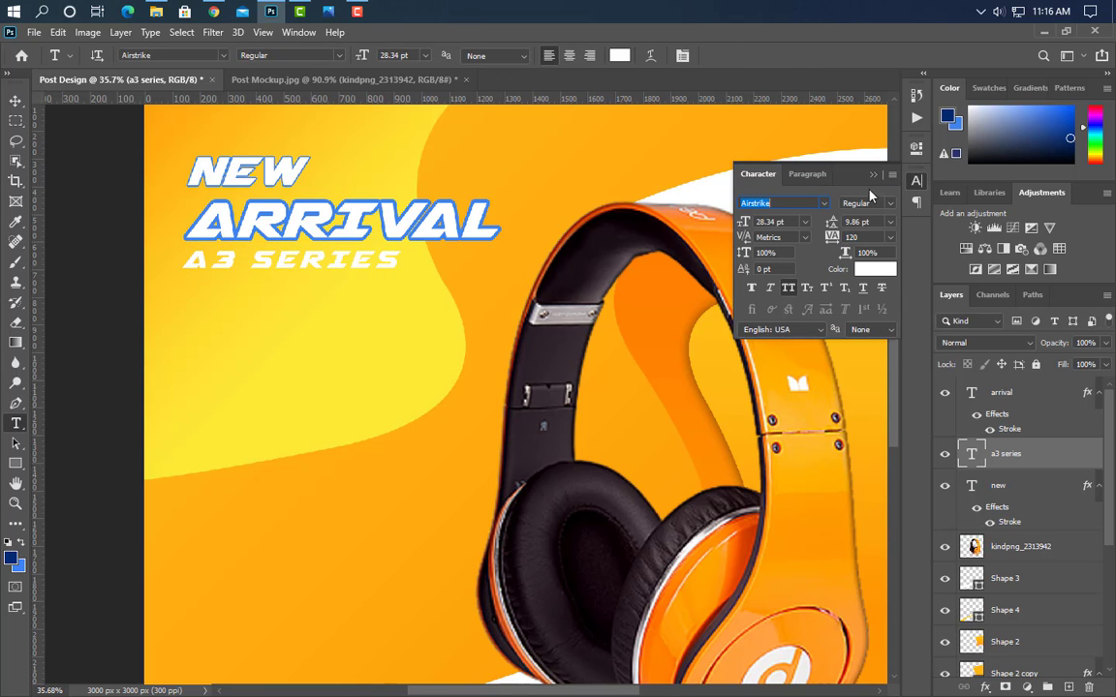
{"action": "left_click", "coordinate": [825, 204]}
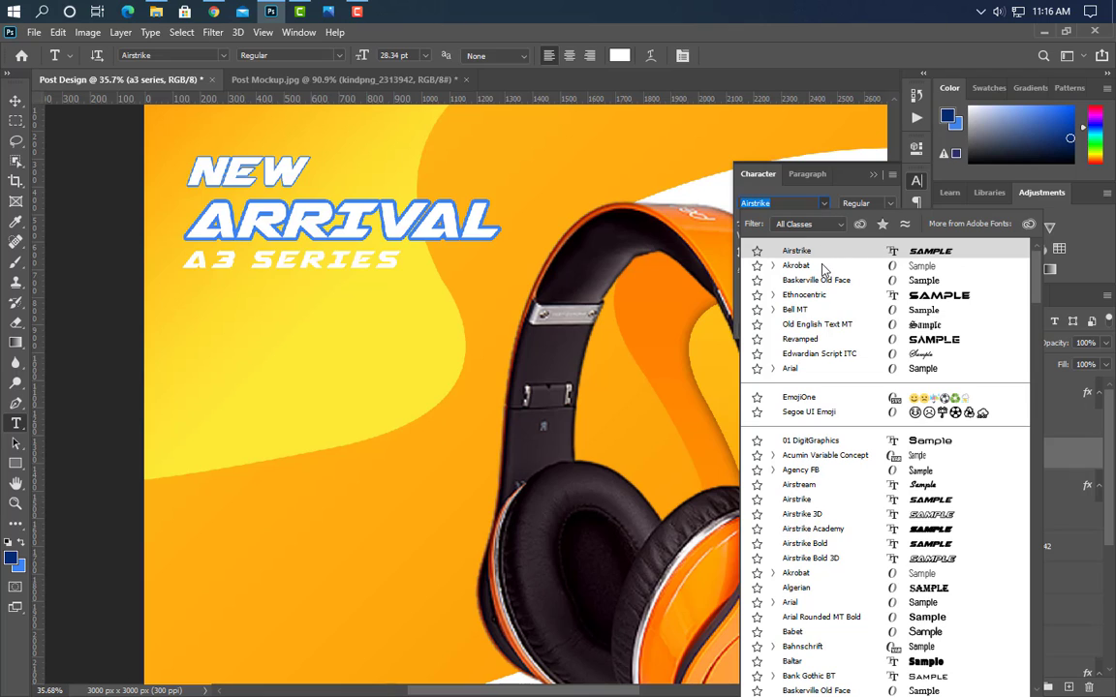
{"action": "left_click", "coordinate": [821, 269]}
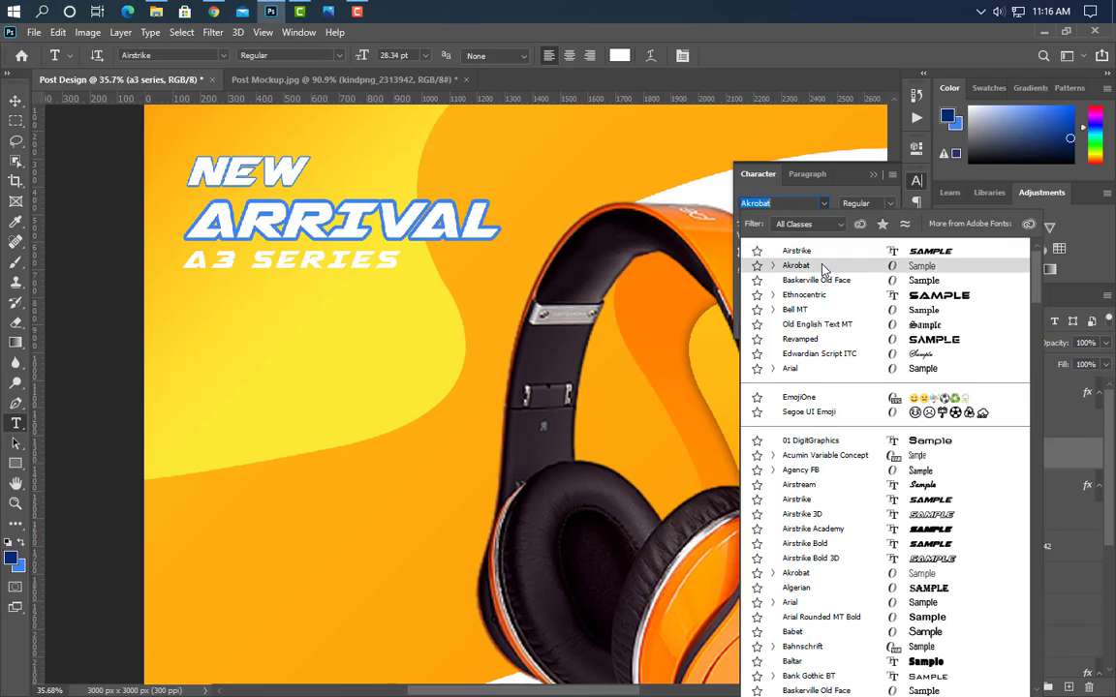
{"action": "left_click", "coordinate": [814, 376]}
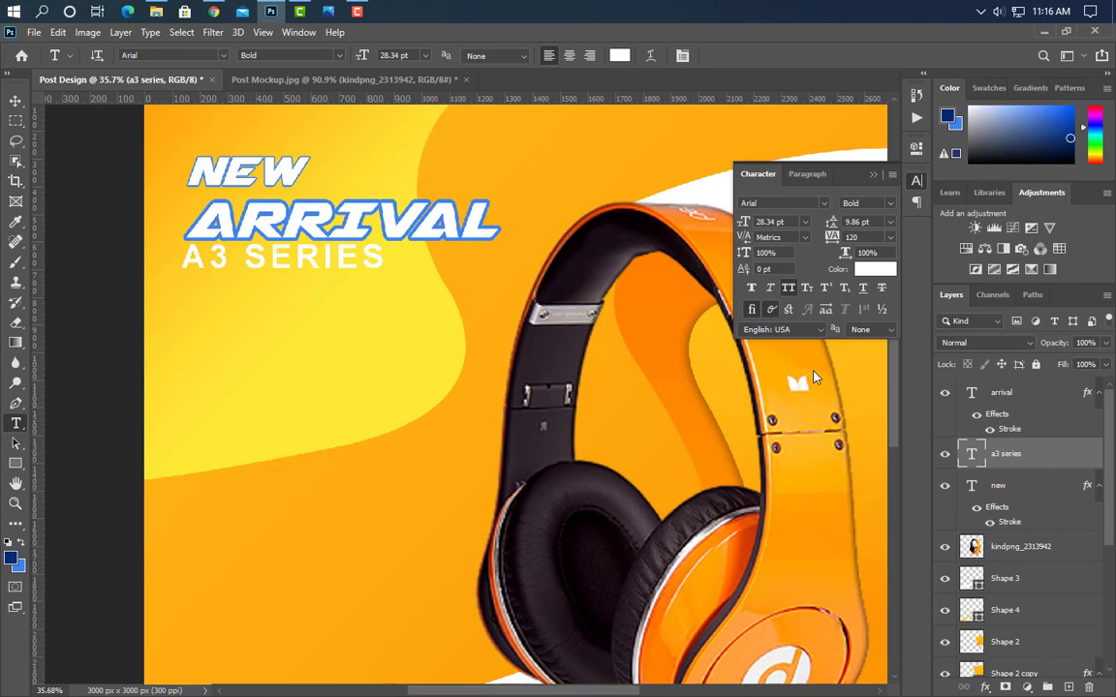
Recolour "A3 SERIES" with the background blue 3c84f0 and scale it down to about 72%
{"action": "left_click", "coordinate": [882, 276]}
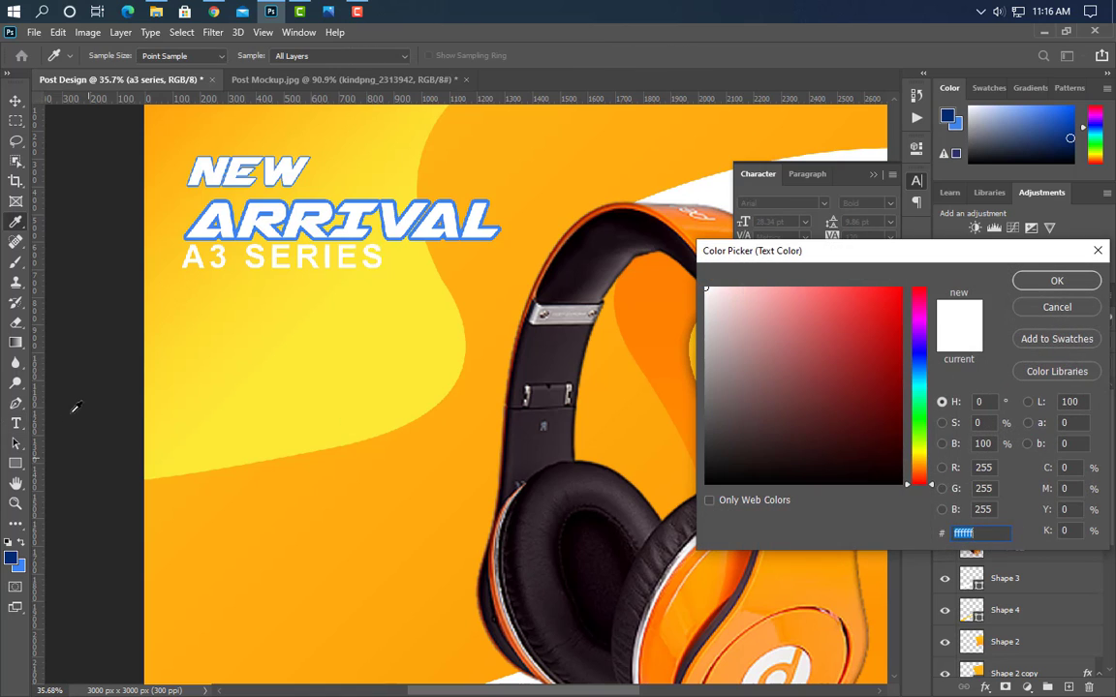
{"action": "left_click", "coordinate": [21, 568]}
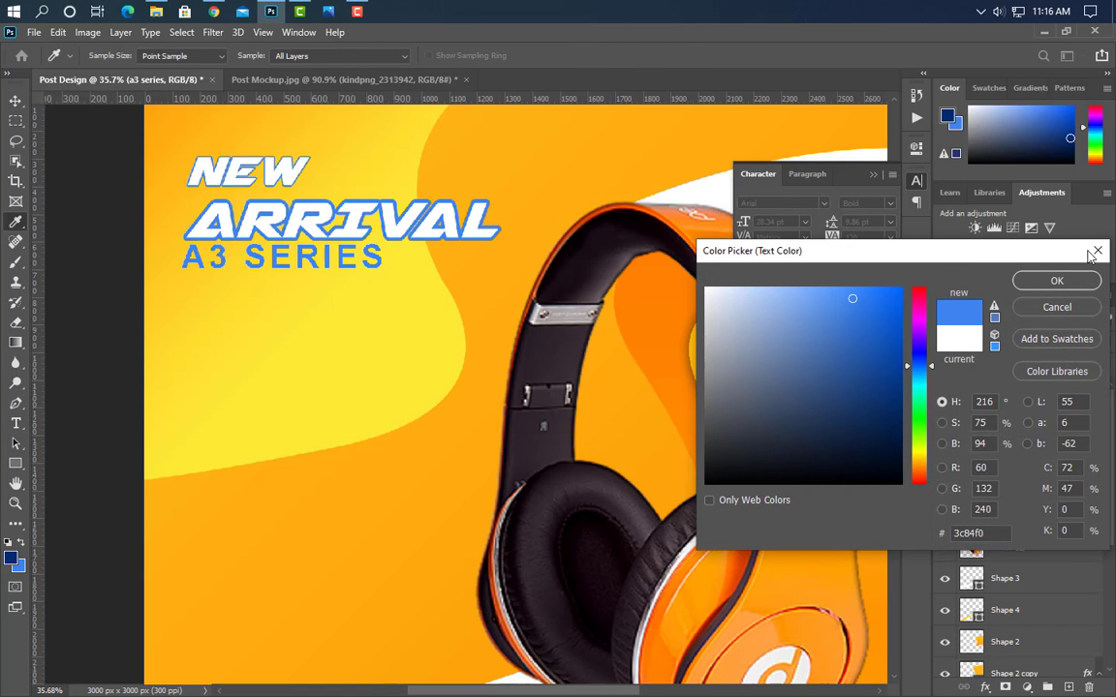
{"action": "left_click", "coordinate": [1075, 280]}
{"action": "key", "text": "ctrl+t"}
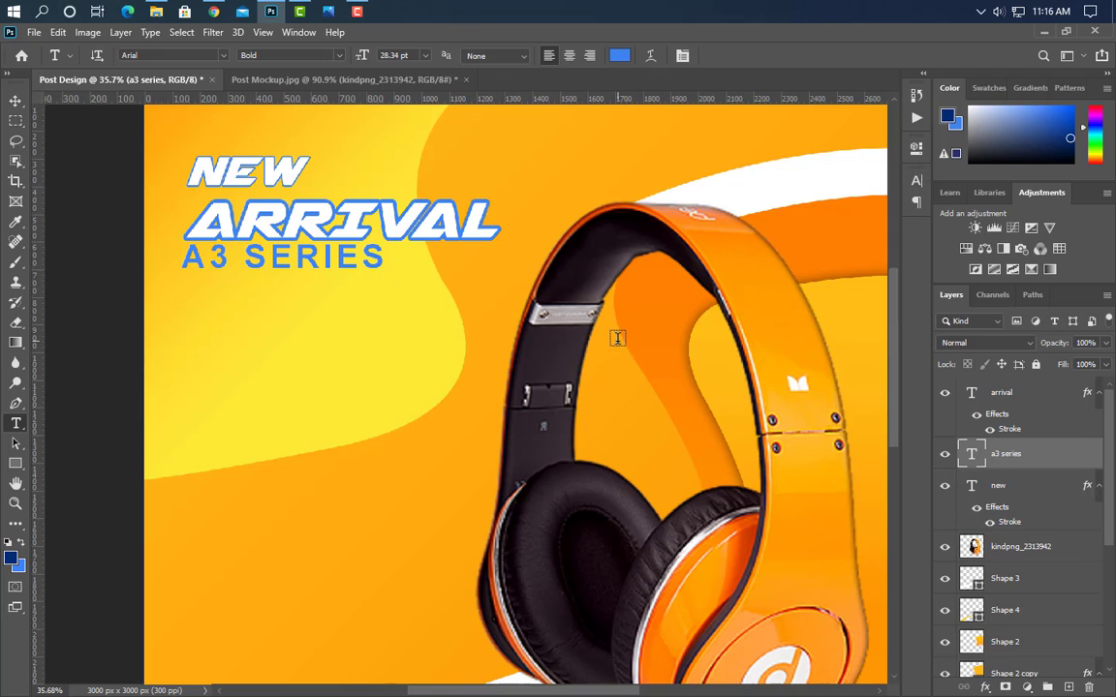
{"action": "left_click_drag", "start_coordinate": [384, 257], "coordinate": [321, 262]}
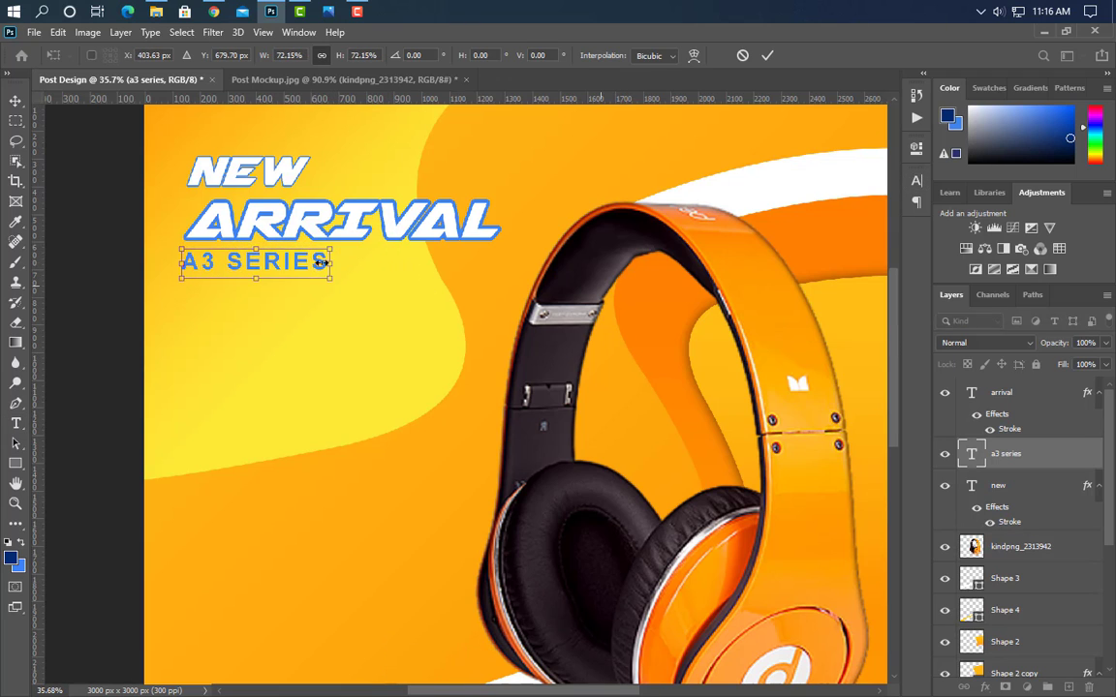
{"action": "left_click", "coordinate": [767, 56]}
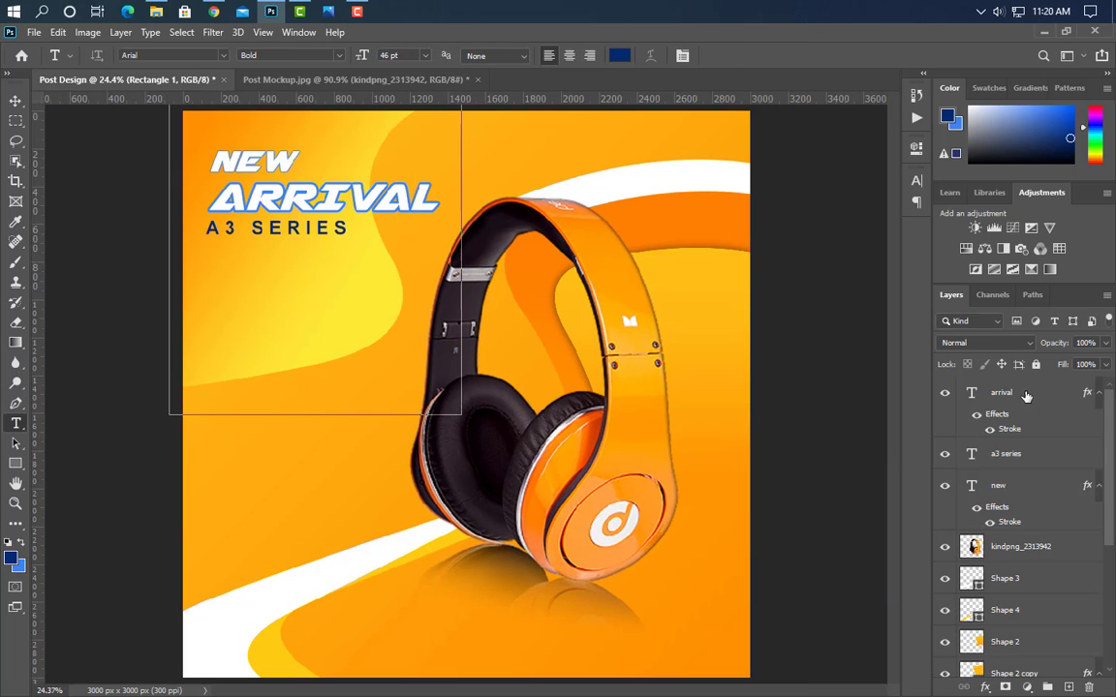
Add the text "HEADPHONE" on a new layer above the "ARRIVAL" layer, near the canvas's left edge at mid-height
{"action": "left_click", "coordinate": [1026, 396]}
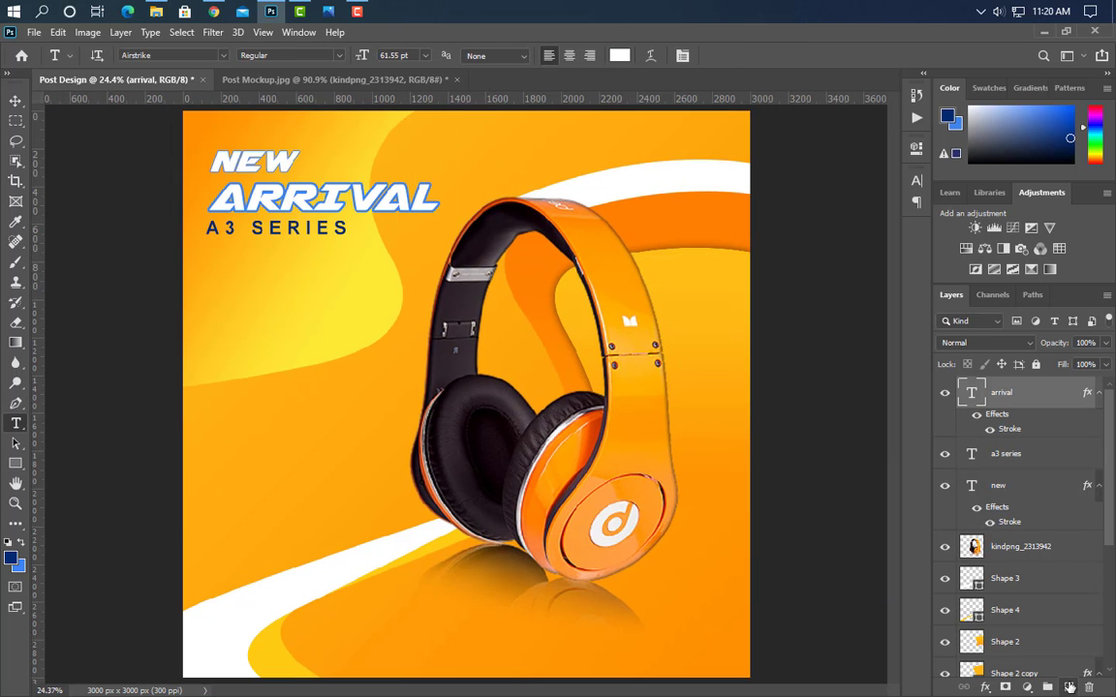
{"action": "left_click", "coordinate": [1070, 688]}
{"action": "left_click", "coordinate": [213, 384]}
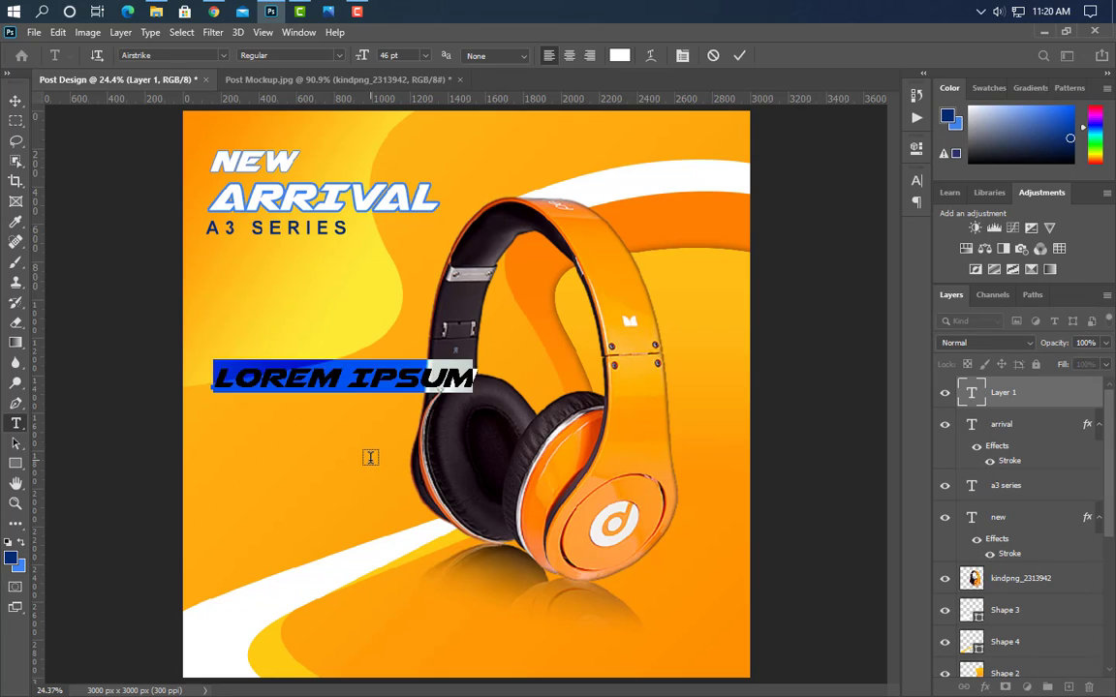
{"action": "type", "text": "HEADPHONE"}
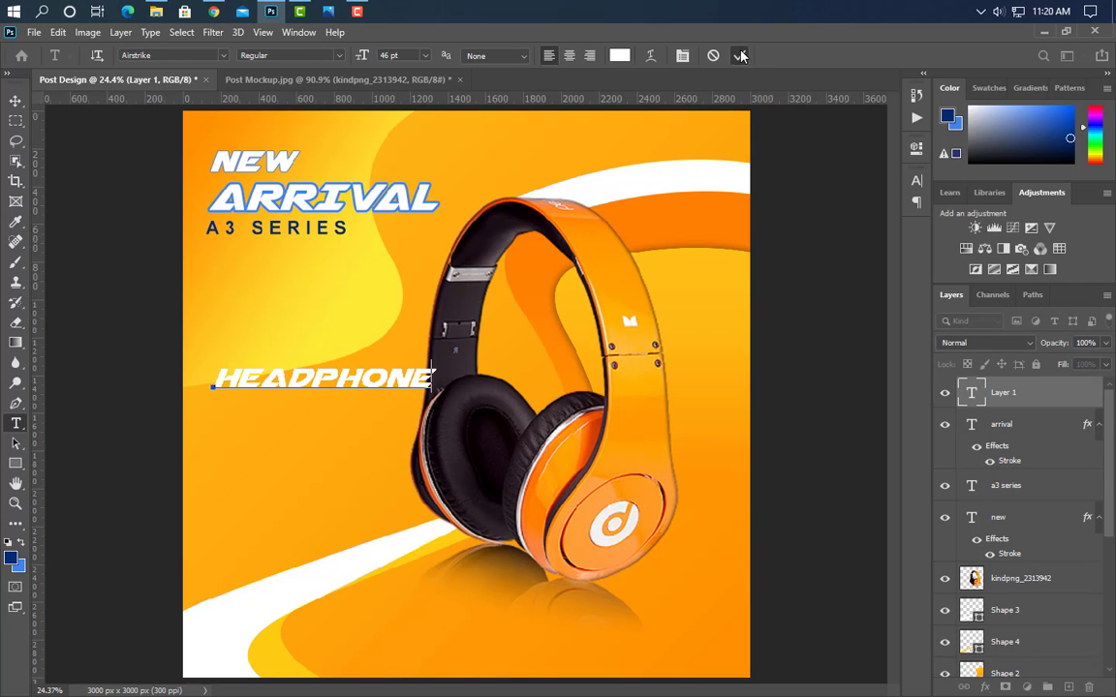
Scale "HEADPHONE" down to about 86% and move it slightly up and left, in line with "A3 SERIES"
{"action": "key", "text": "ctrl+t"}
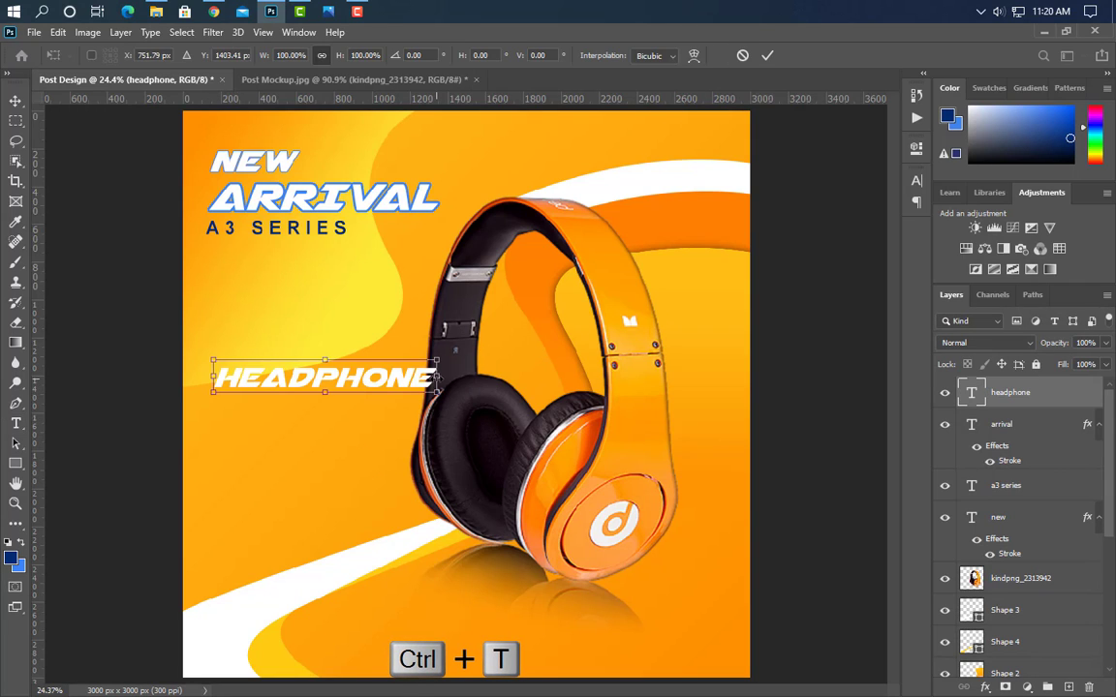
{"action": "left_click_drag", "start_coordinate": [438, 378], "coordinate": [407, 378]}
{"action": "left_click_drag", "start_coordinate": [232, 375], "coordinate": [225, 364]}
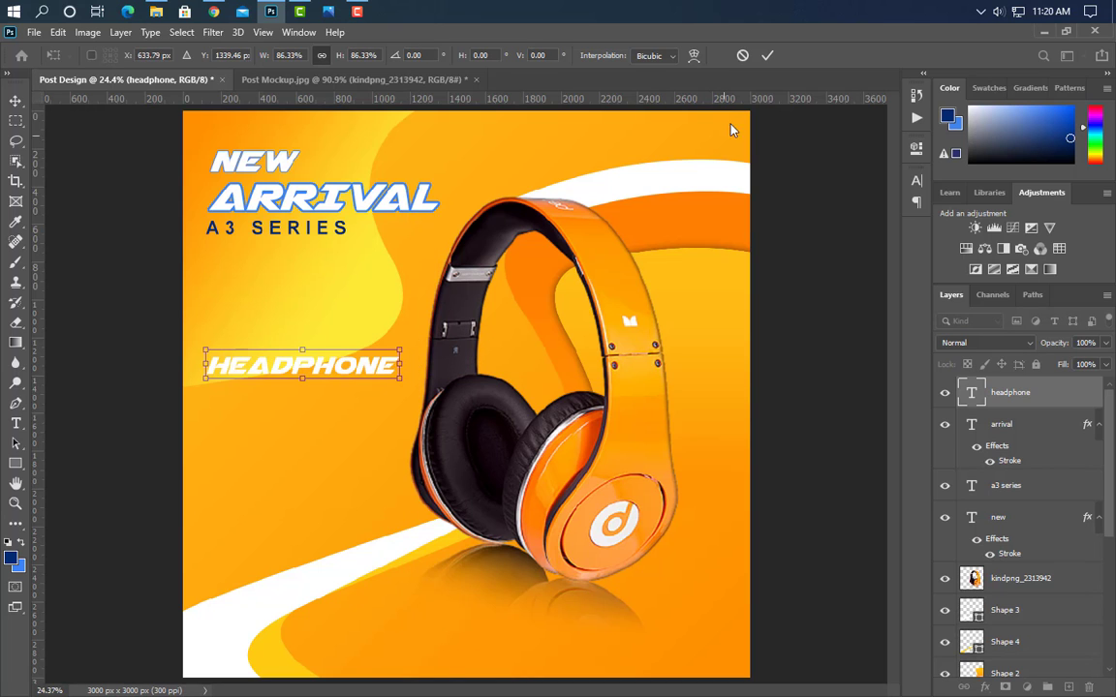
{"action": "left_click", "coordinate": [767, 55]}
Add a text line starting with "FREE GRAPHICS" directly below "HEADPHONE" and commit it
{"action": "key", "text": "t"}
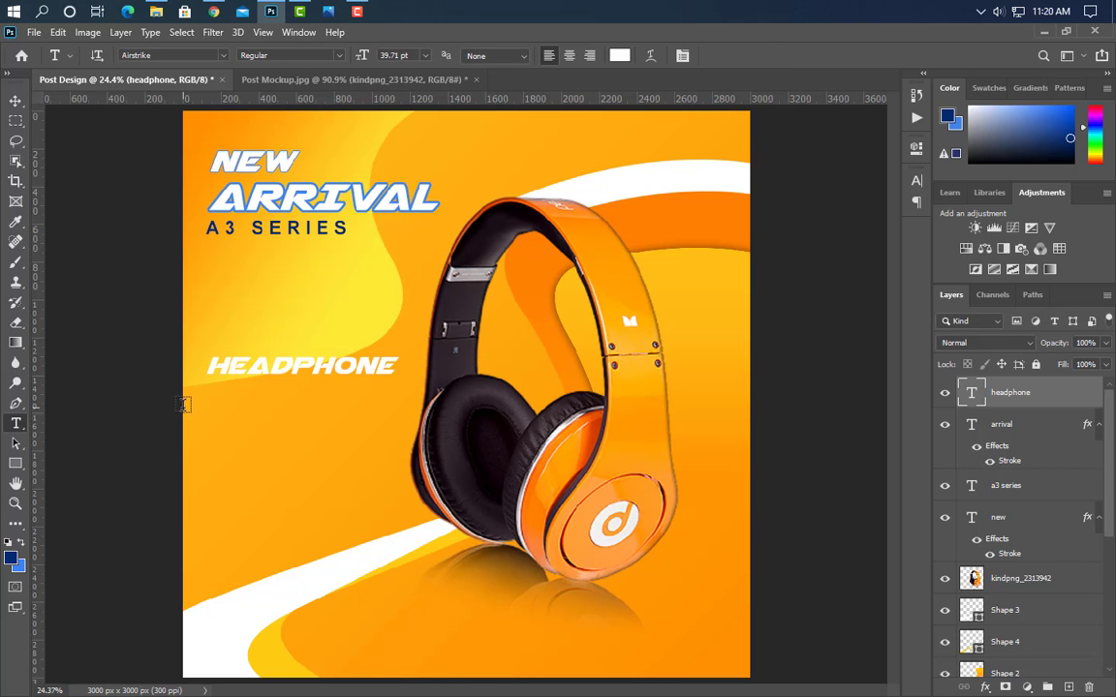
{"action": "scroll", "coordinate": [183, 404], "scroll_direction": "up", "scroll_amount": 4}
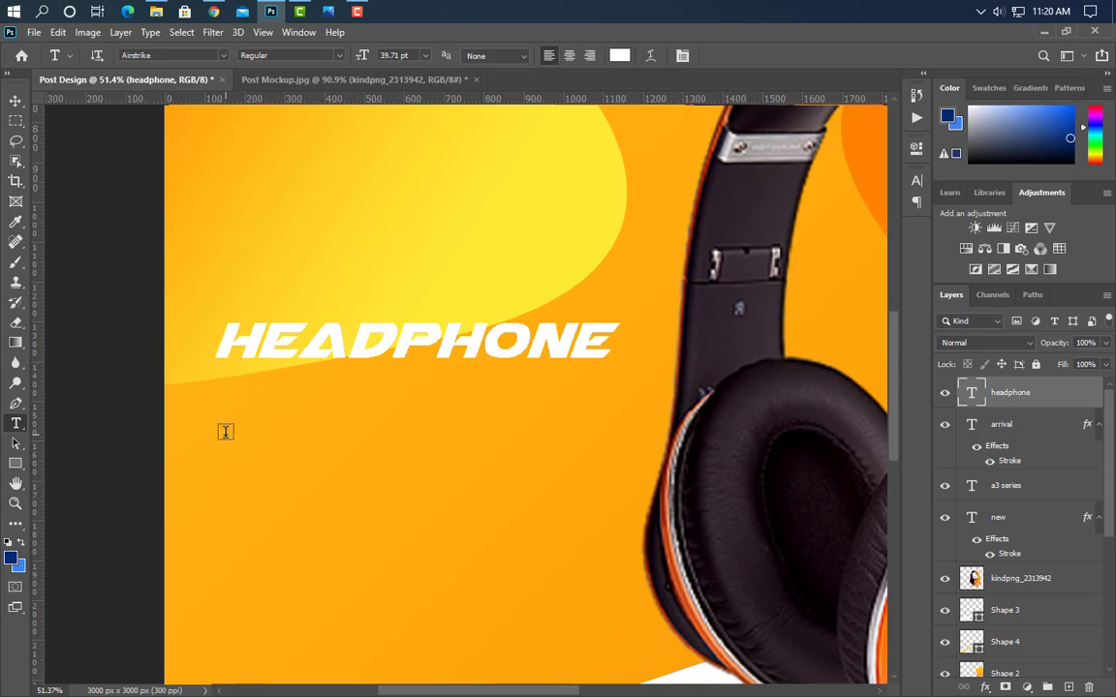
{"action": "left_click", "coordinate": [215, 411]}
{"action": "type", "text": "FREE GRAPHICS L"}
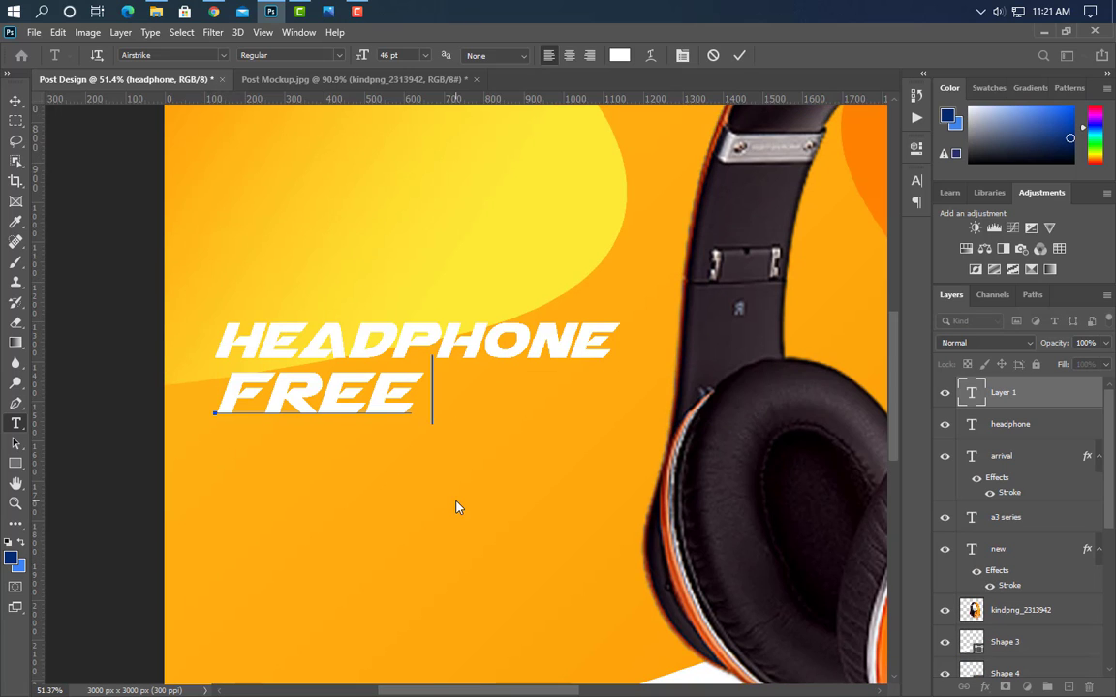
{"action": "left_click", "coordinate": [739, 55]}
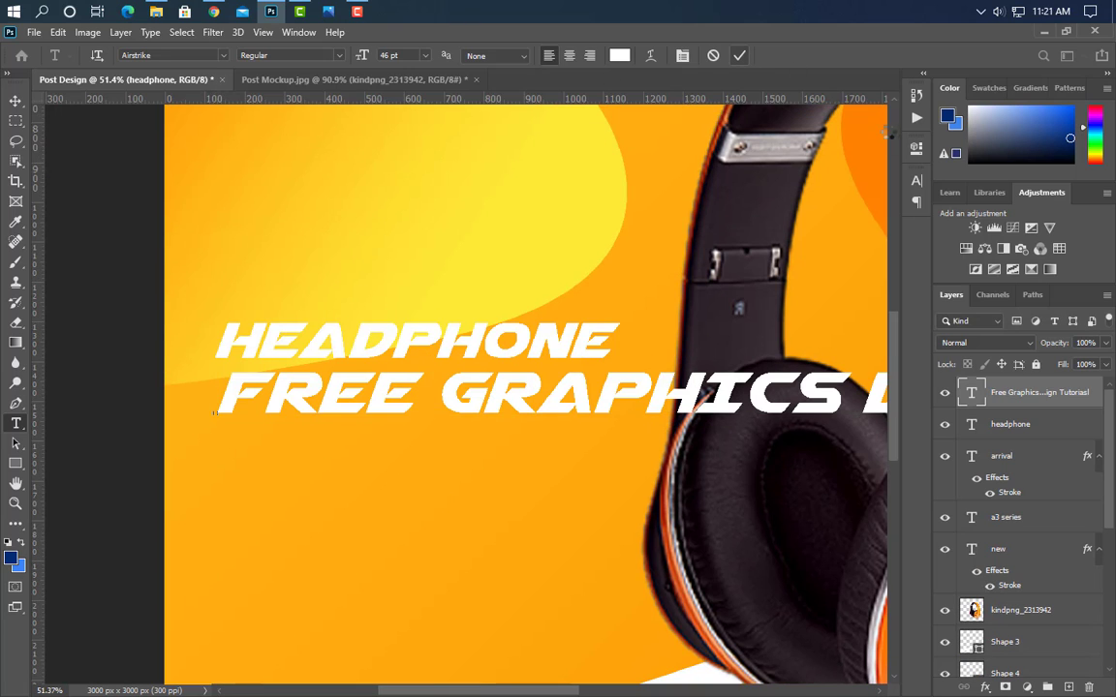
Set the "FREE GRAPHICS DESIGN TUTORIAL" line below "HEADPHONE" in the Akrobat font at 10 pt
{"action": "left_click", "coordinate": [682, 55]}
{"action": "left_click", "coordinate": [825, 205]}
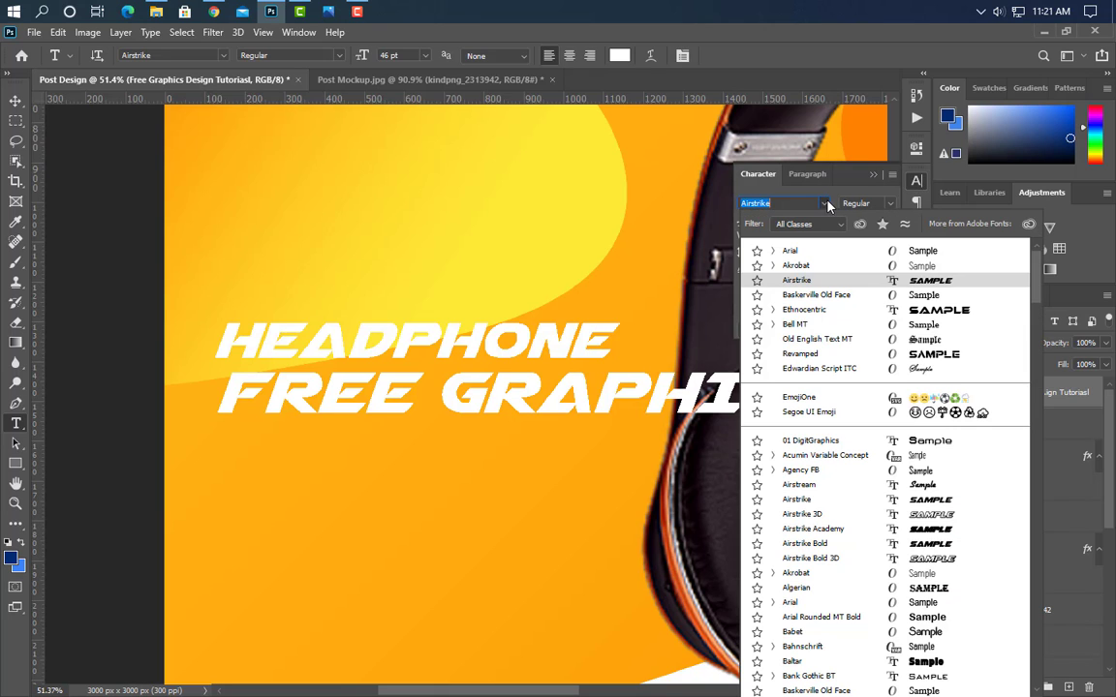
{"action": "left_click", "coordinate": [818, 265]}
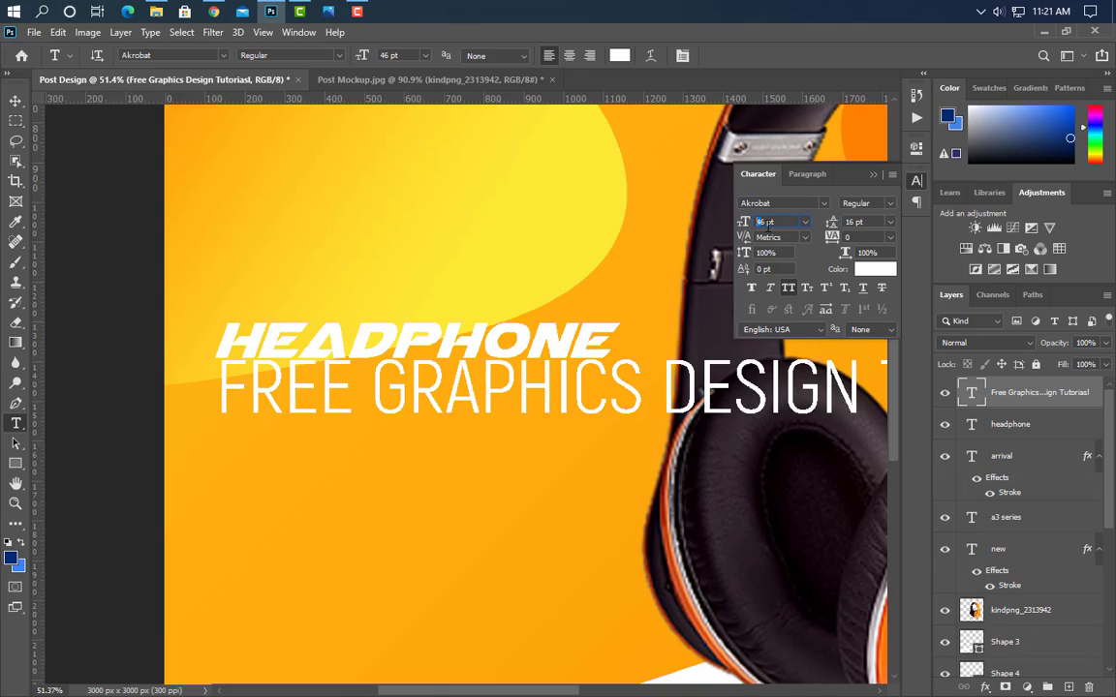
{"action": "type", "text": "10"}
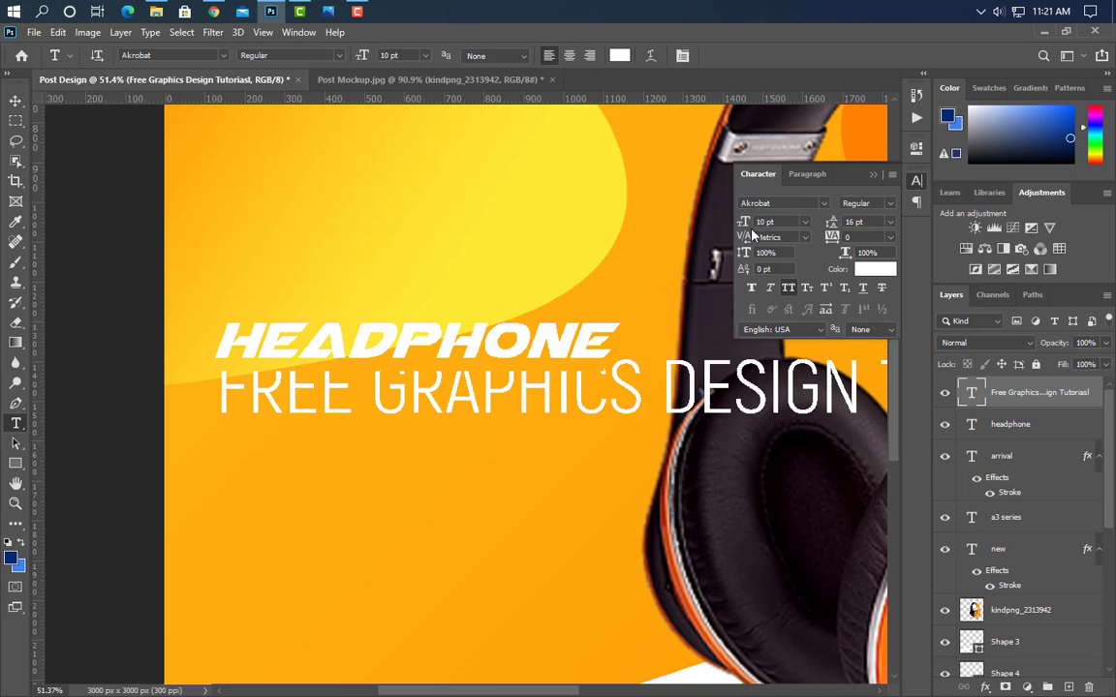
{"action": "key", "text": "Return"}
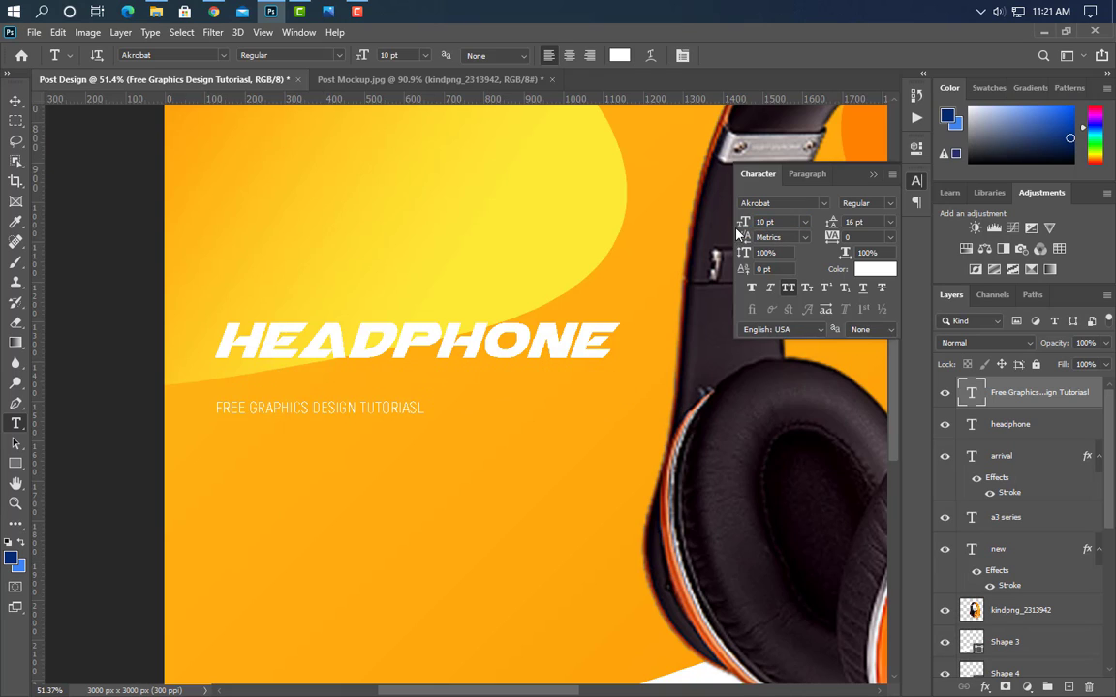
{"action": "left_click", "coordinate": [889, 204]}
Scale the tagline to about 200% width and 173% height, matching the width of "HEADPHONE", and move it up close beneath that word
{"action": "key", "text": "ctrl+t"}
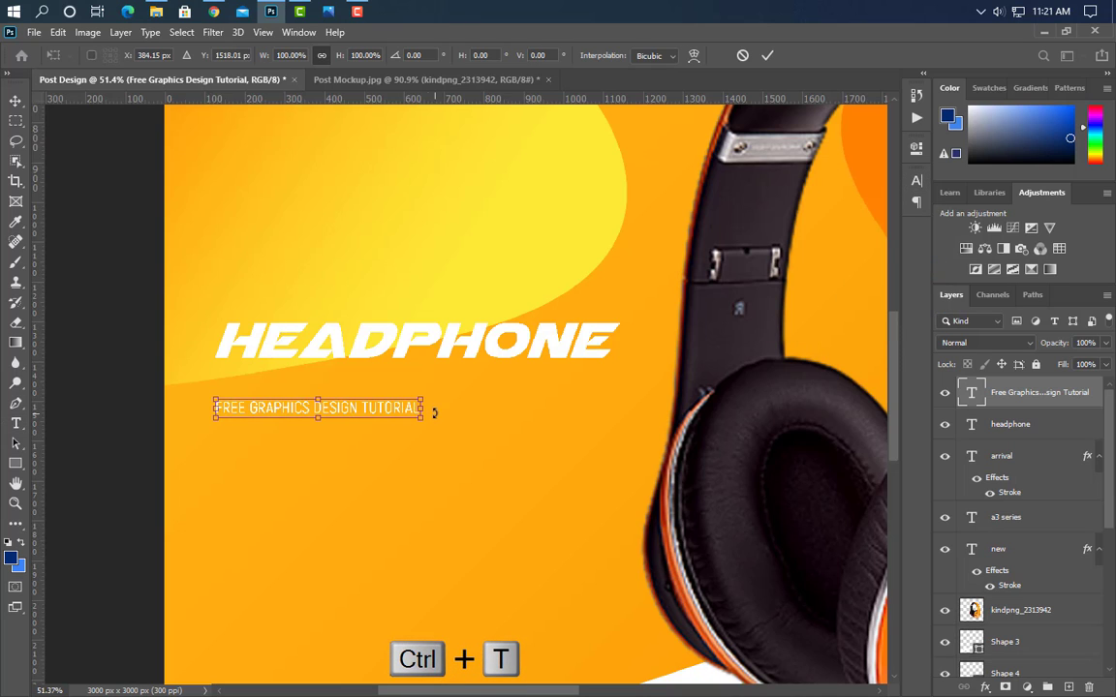
{"action": "left_click_drag", "start_coordinate": [423, 408], "coordinate": [628, 375]}
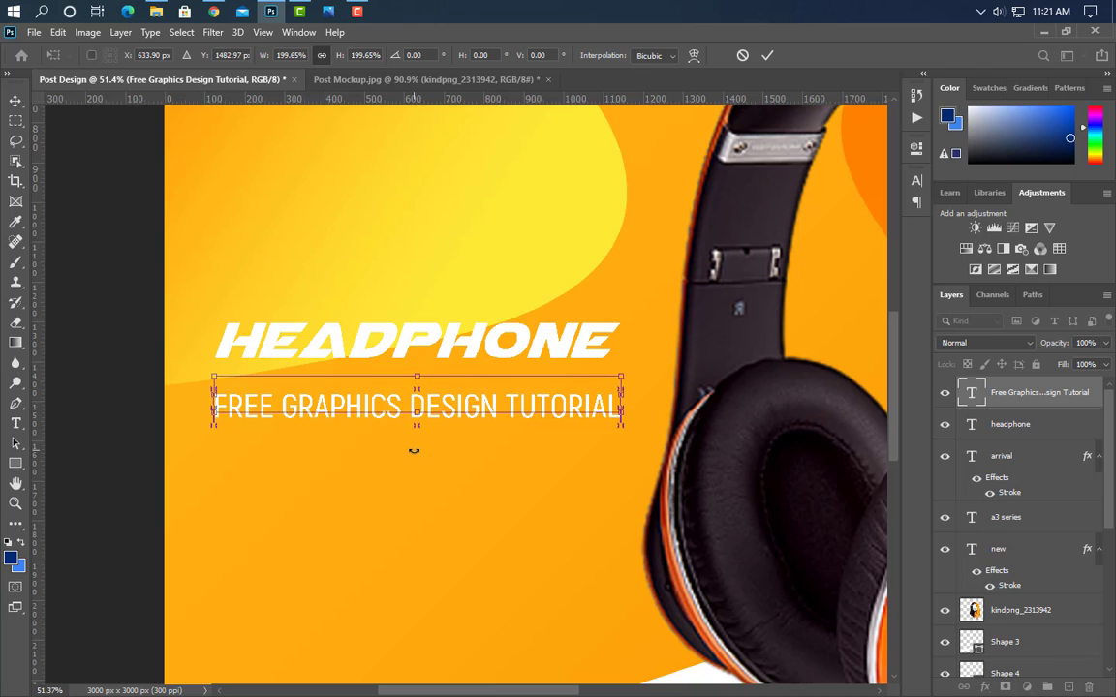
{"action": "key", "text": "Up"}
{"action": "key", "text": "Up"}
{"action": "key", "text": "Up"}
{"action": "key", "text": "Up"}
{"action": "key", "text": "Up"}
{"action": "key", "text": "Up"}
{"action": "key", "text": "Up"}
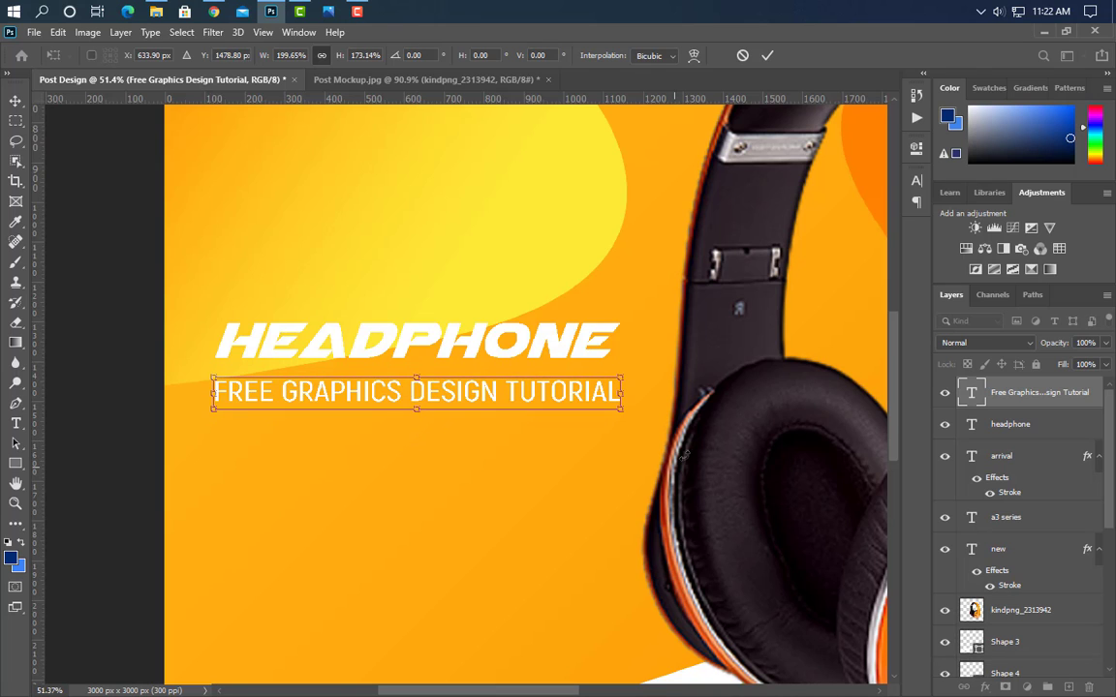
{"action": "left_click", "coordinate": [767, 55]}
Stretch "HEADPHONE" upward to about 128% height, keeping its width
{"action": "key", "text": "ctrl+t"}
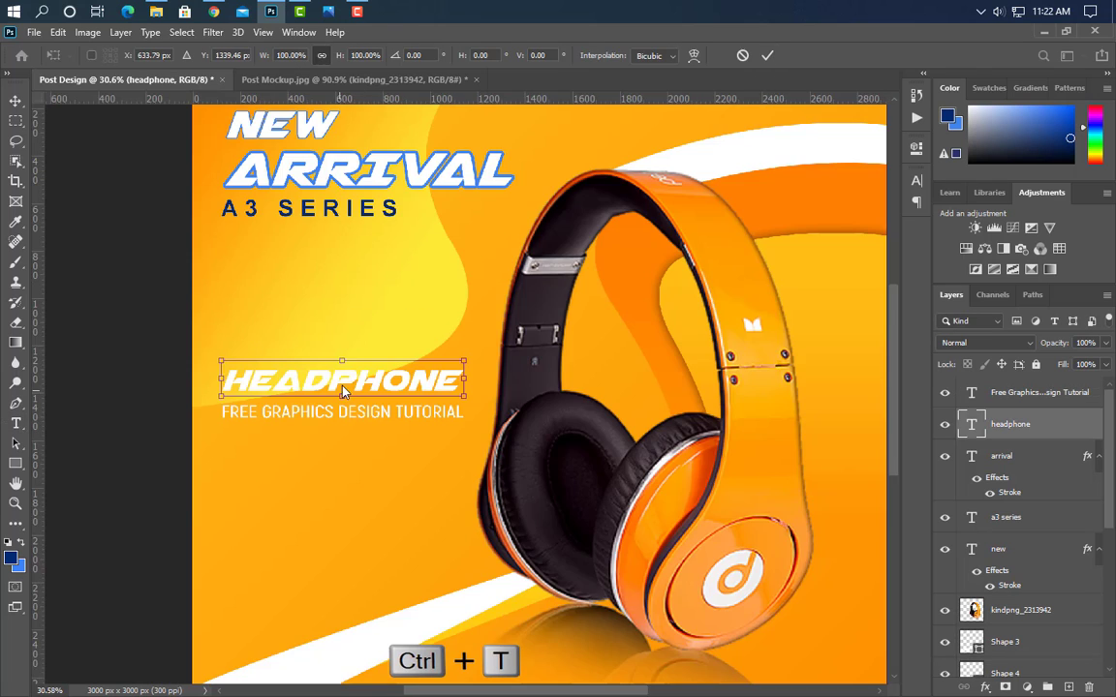
{"action": "left_click_drag", "start_coordinate": [343, 361], "coordinate": [344, 353]}
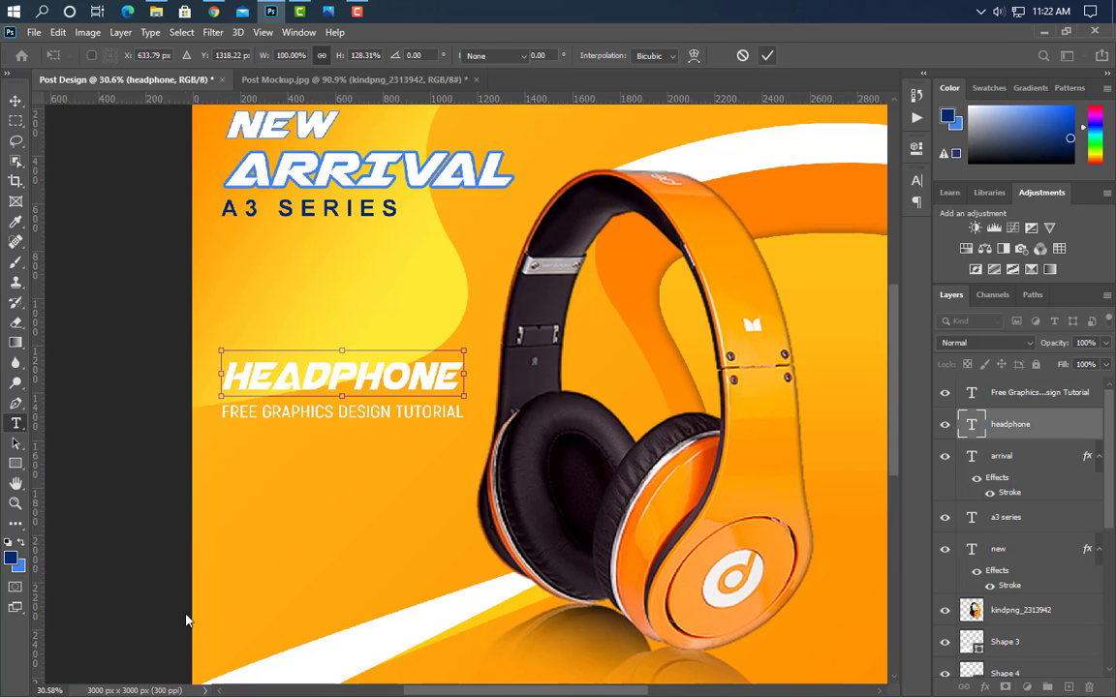
{"action": "key", "text": "Return"}
{"action": "key", "text": "t"}
Draw a rectangle of about 593 × 127 px below the tagline, fully round its corners and fill it with yellow fee935
{"action": "scroll", "coordinate": [307, 528], "scroll_direction": "up", "scroll_amount": 6}
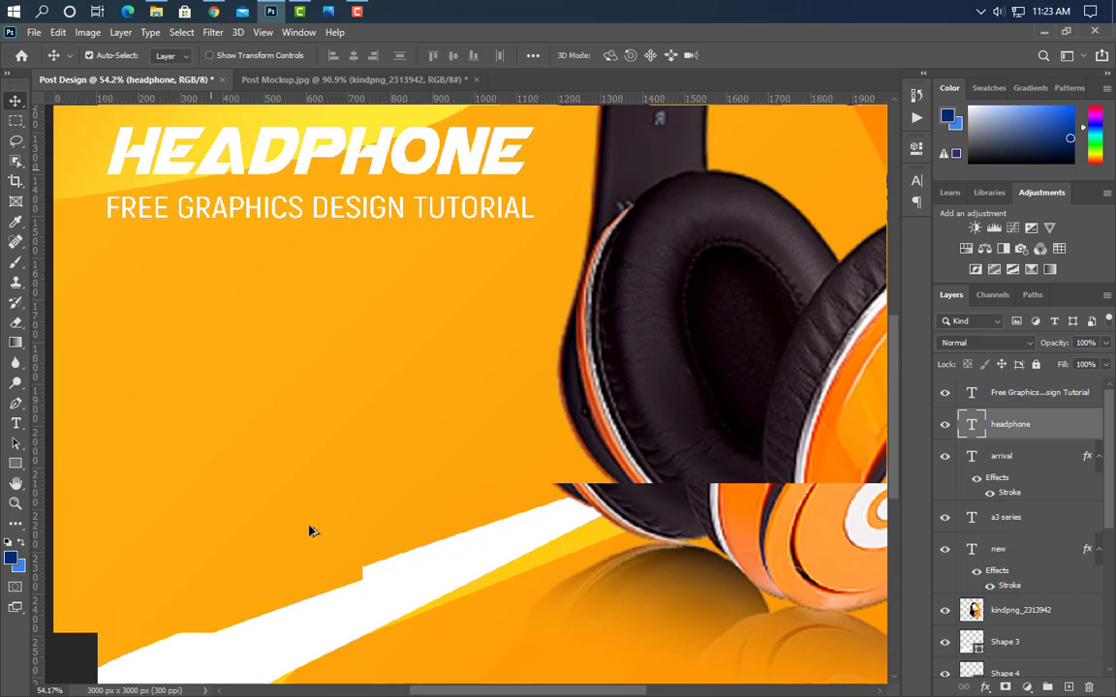
{"action": "left_click", "coordinate": [16, 465]}
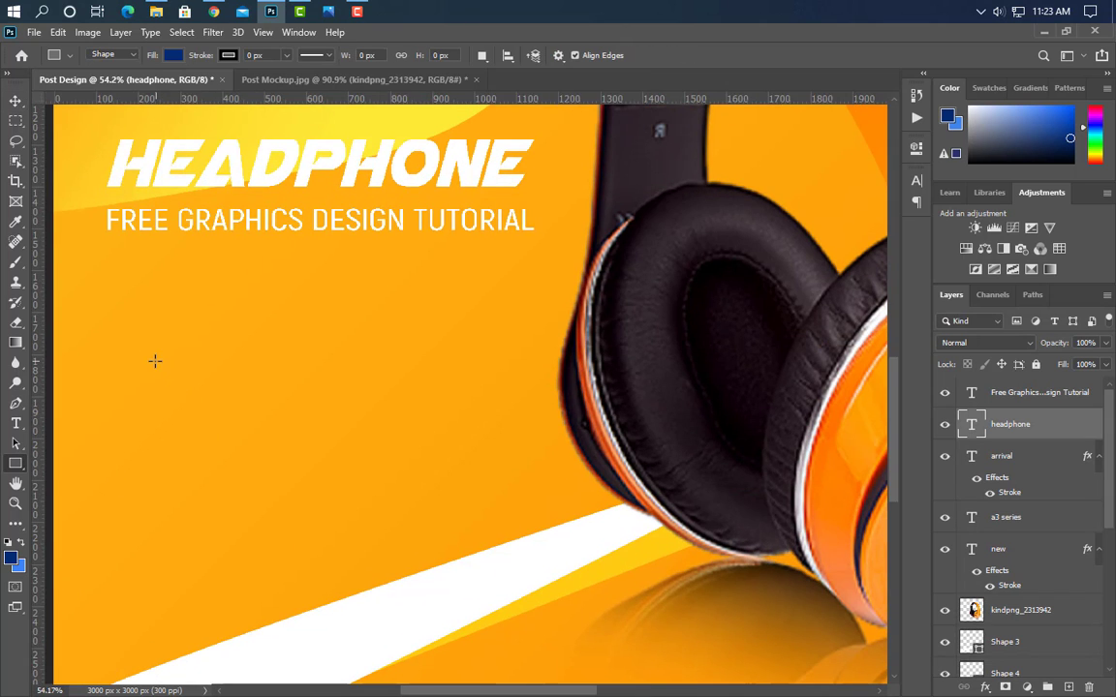
{"action": "left_click_drag", "start_coordinate": [155, 361], "coordinate": [404, 414]}
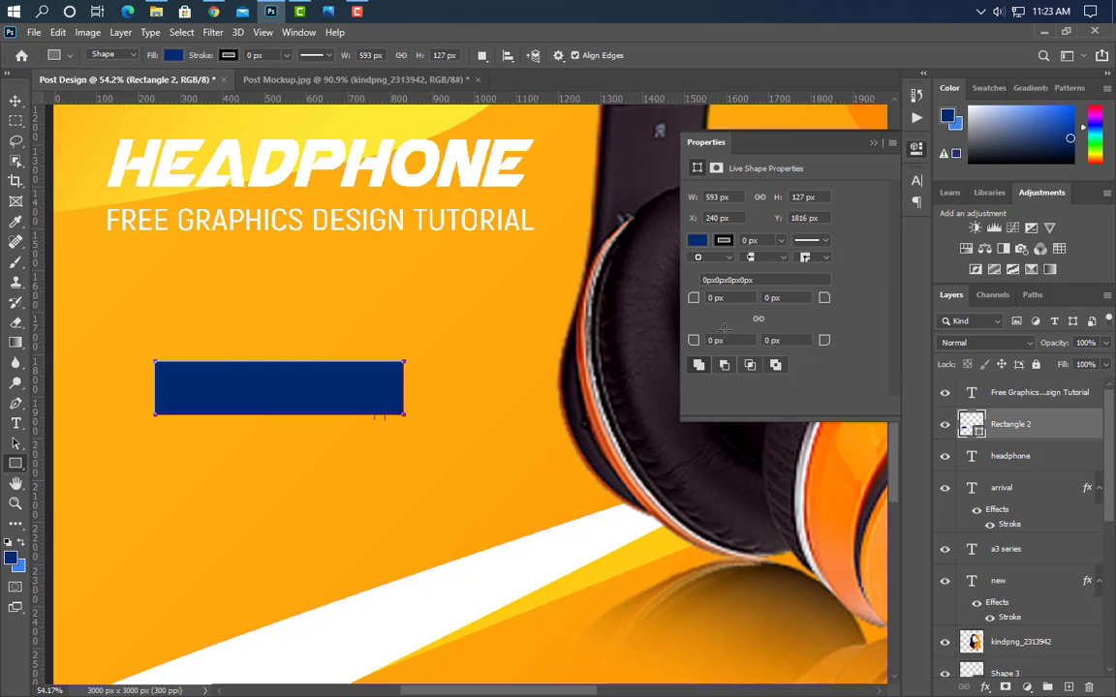
{"action": "left_click_drag", "start_coordinate": [690, 298], "coordinate": [830, 271]}
{"action": "left_click", "coordinate": [873, 143]}
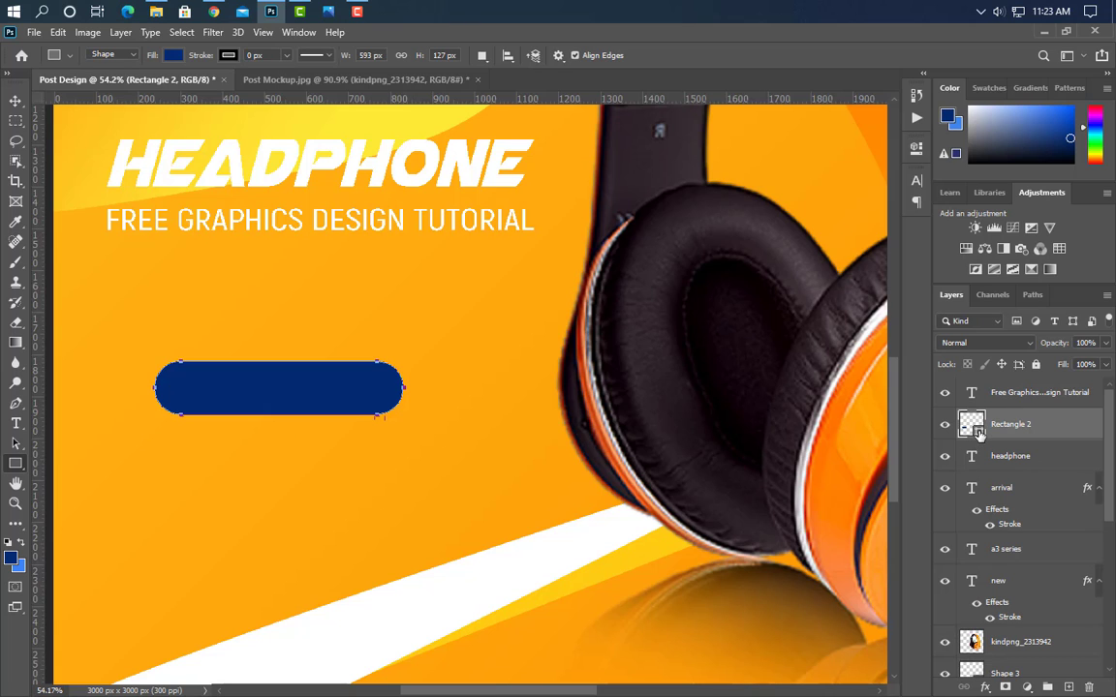
{"action": "left_click", "coordinate": [436, 119]}
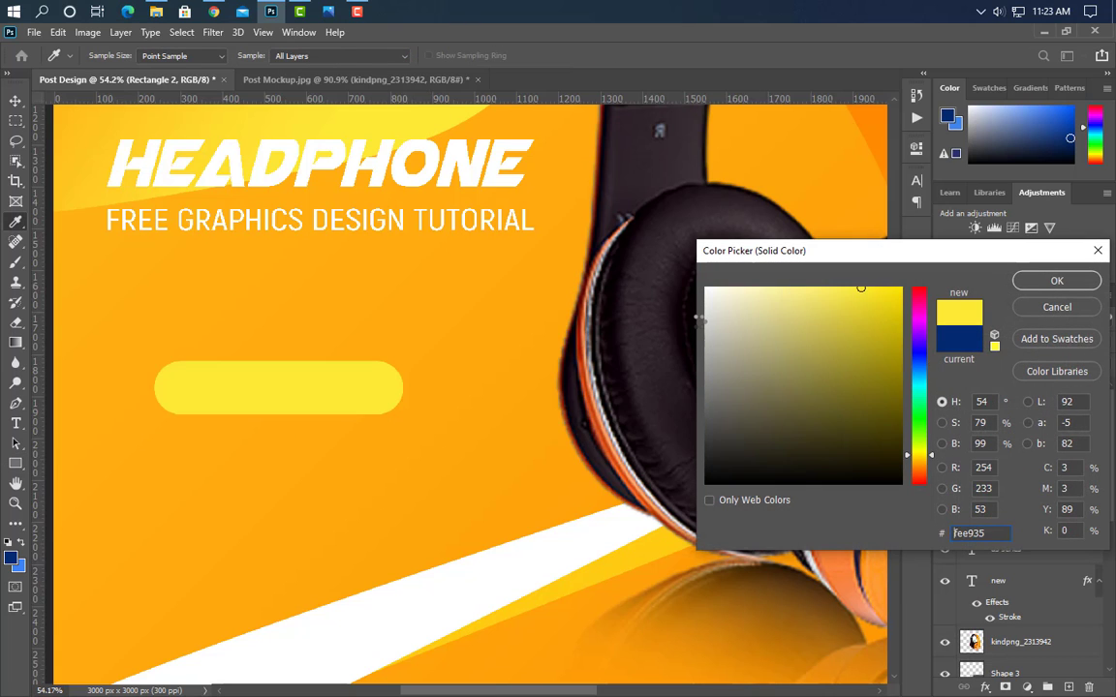
{"action": "left_click", "coordinate": [1057, 280]}
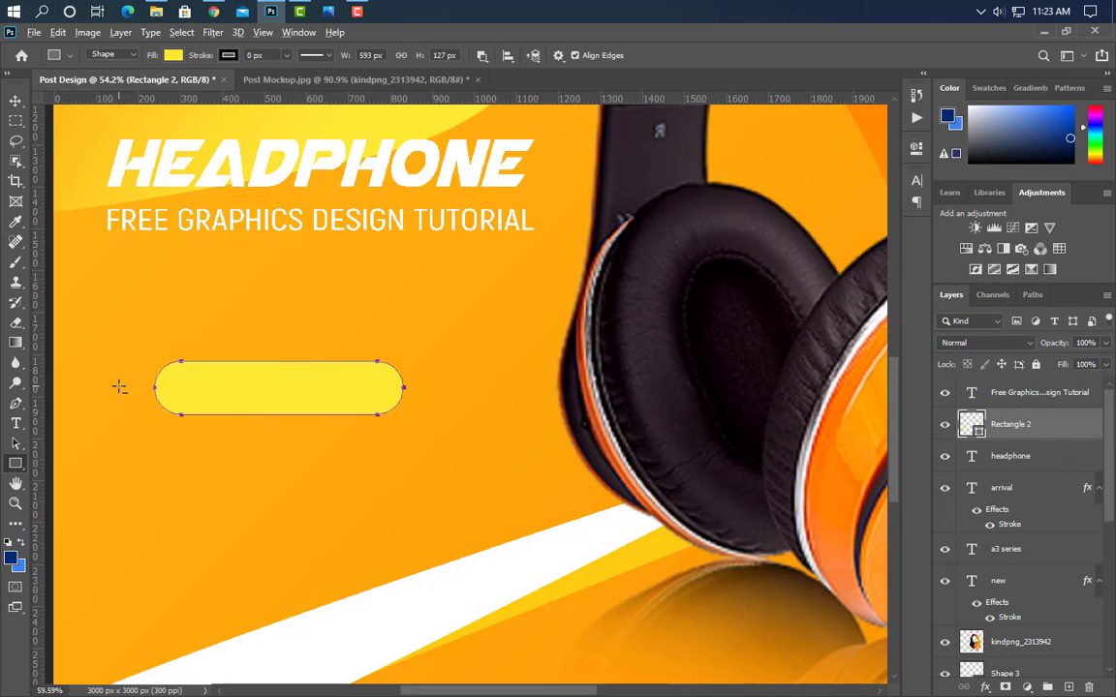
Add the text "ORDAR NOW" on a new layer over the rounded yellow shape
{"action": "scroll", "coordinate": [117, 386], "scroll_direction": "up", "scroll_amount": 3}
{"action": "scroll", "coordinate": [142, 398], "scroll_direction": "up", "scroll_amount": 1}
{"action": "left_click", "coordinate": [16, 424]}
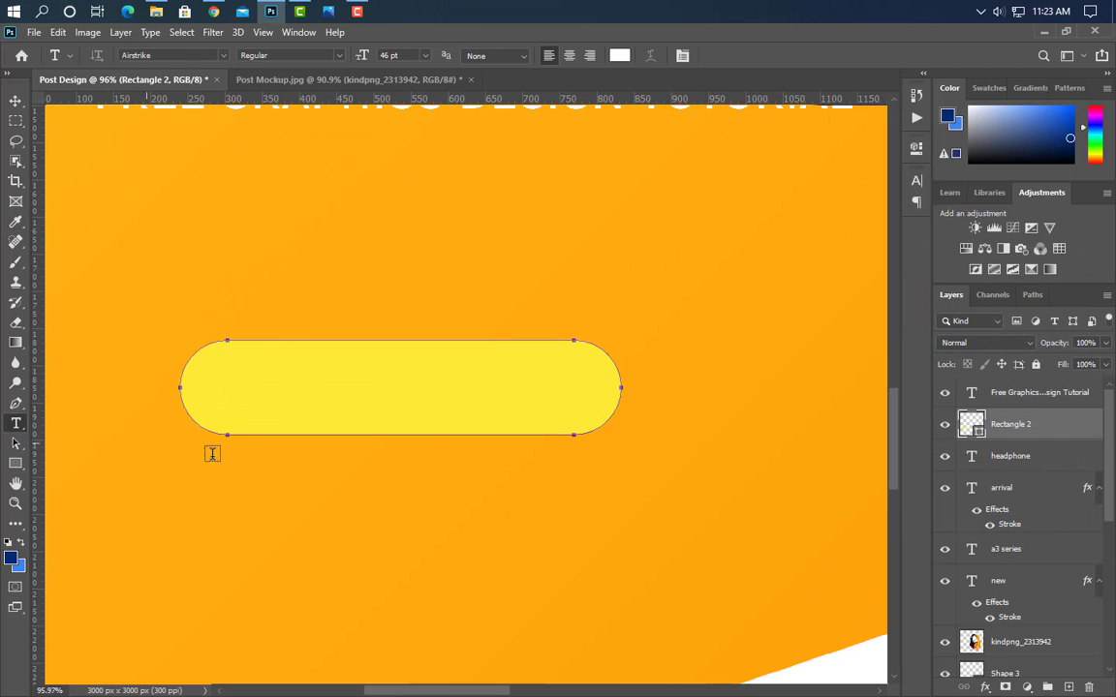
{"action": "left_click", "coordinate": [1069, 688]}
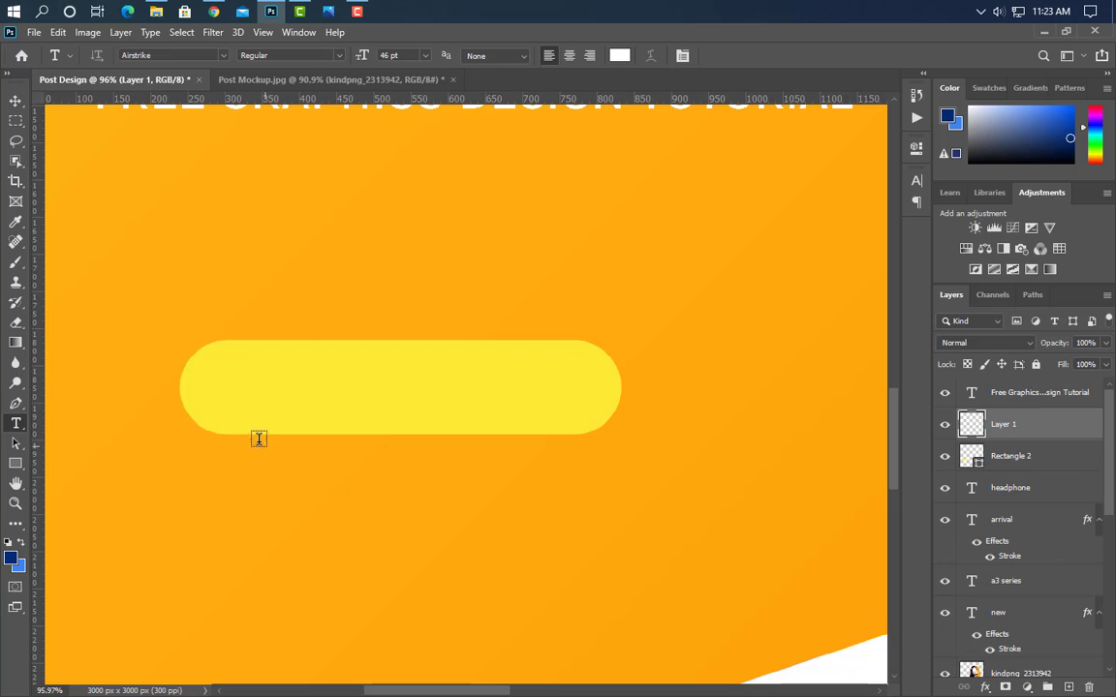
{"action": "left_click", "coordinate": [216, 394]}
{"action": "type", "text": "ORDAR NO"}
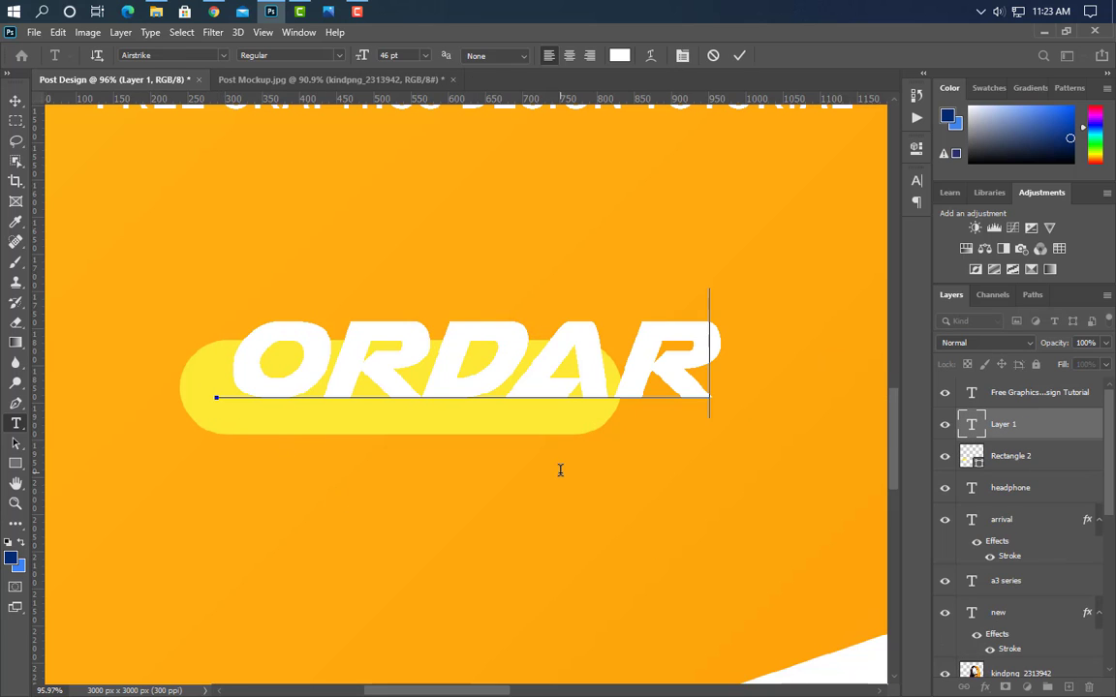
{"action": "left_click", "coordinate": [739, 56]}
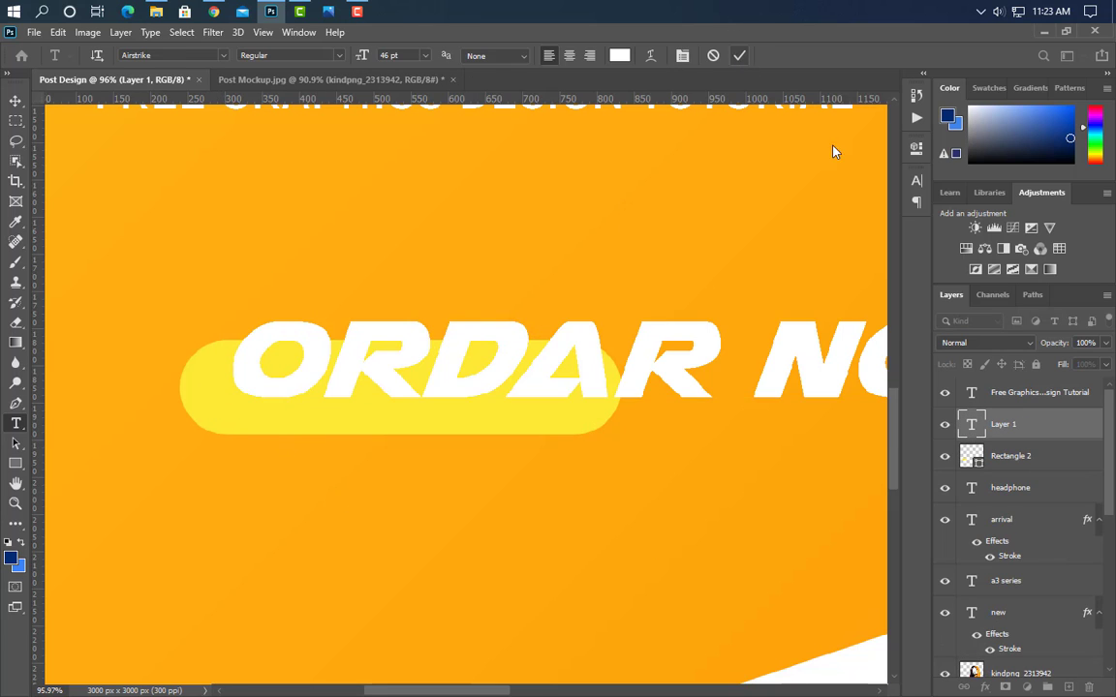
Change the "ORDAR NOW" text to the Akrobat font in Bold
{"action": "left_click", "coordinate": [916, 181]}
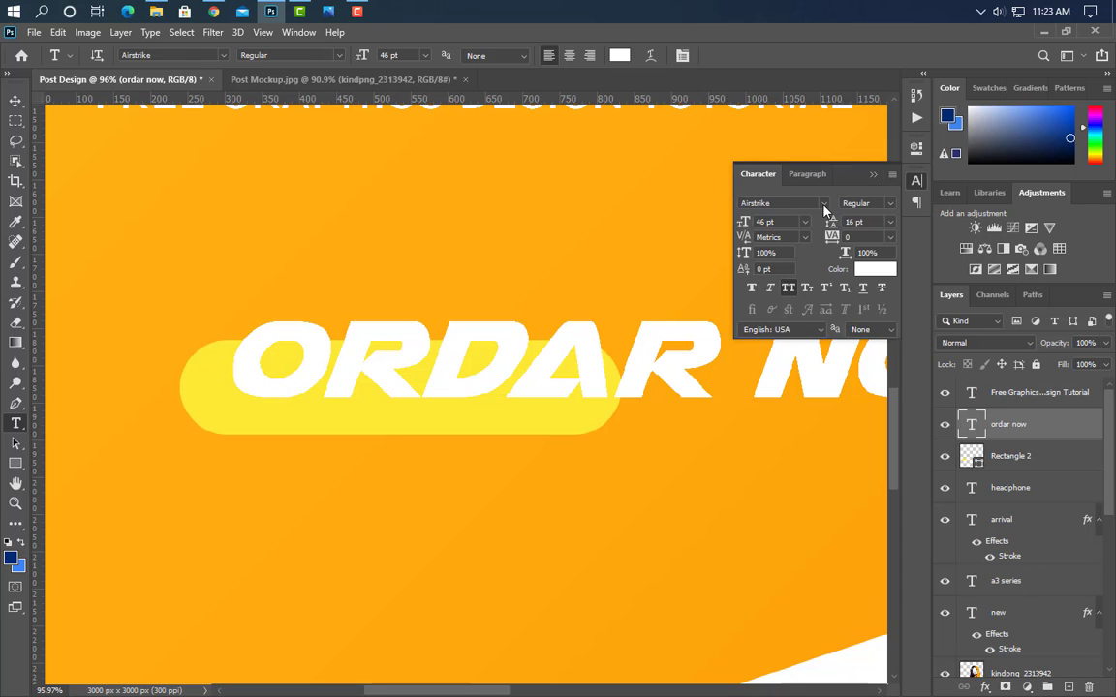
{"action": "left_click", "coordinate": [824, 205]}
{"action": "left_click", "coordinate": [814, 251]}
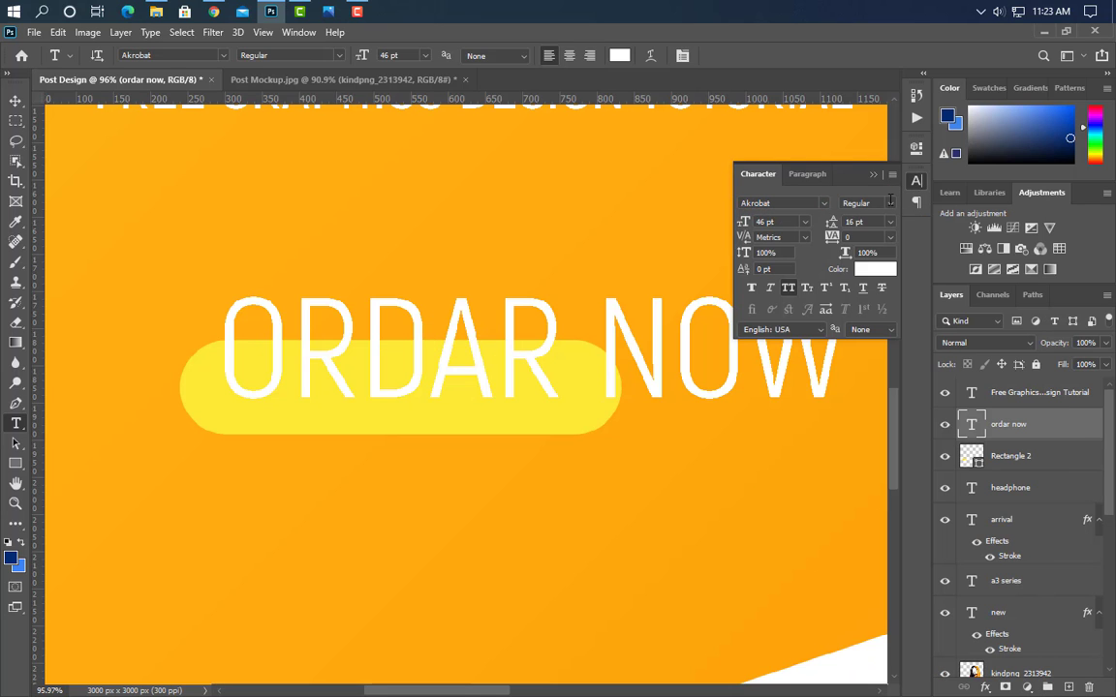
{"action": "left_click", "coordinate": [867, 203]}
{"action": "left_click", "coordinate": [883, 281]}
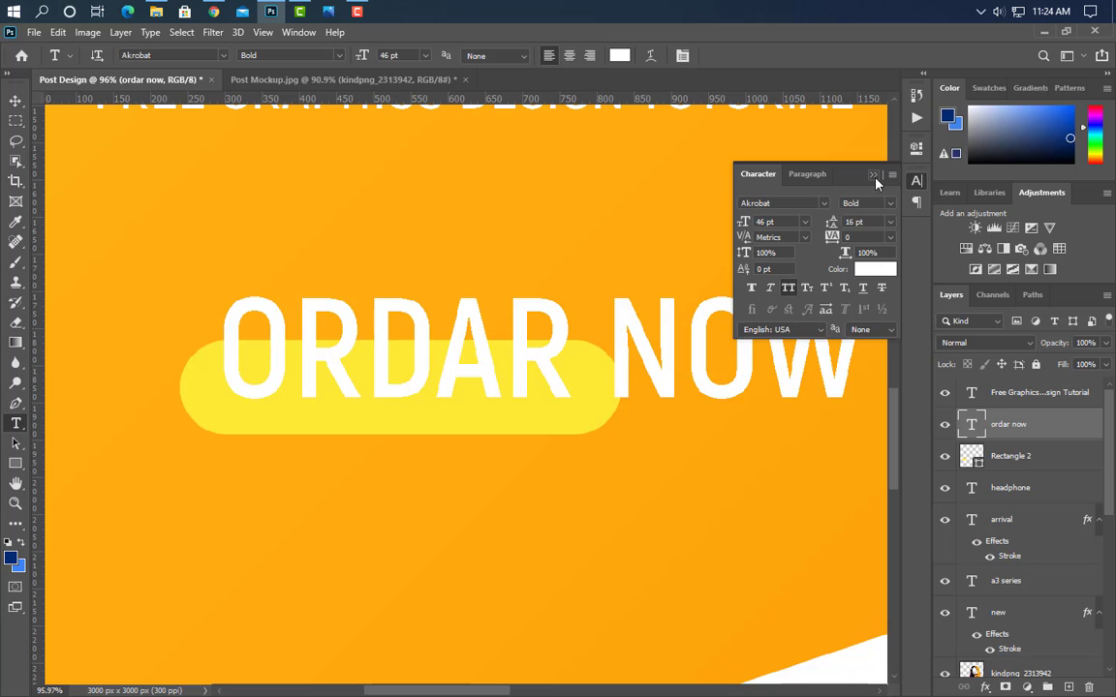
{"action": "left_click", "coordinate": [788, 158]}
Scale "ORDAR NOW" down to about 40% and place it inside the rounded shape, toward its left end
{"action": "key", "text": "ctrl+t"}
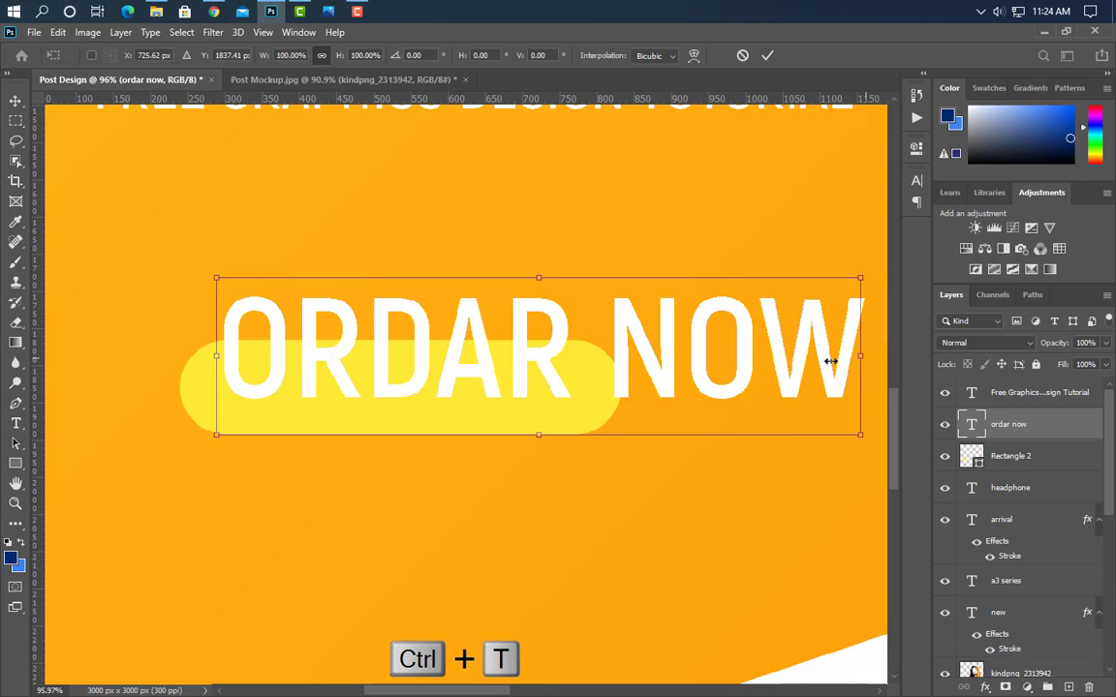
{"action": "left_click_drag", "start_coordinate": [856, 359], "coordinate": [447, 417]}
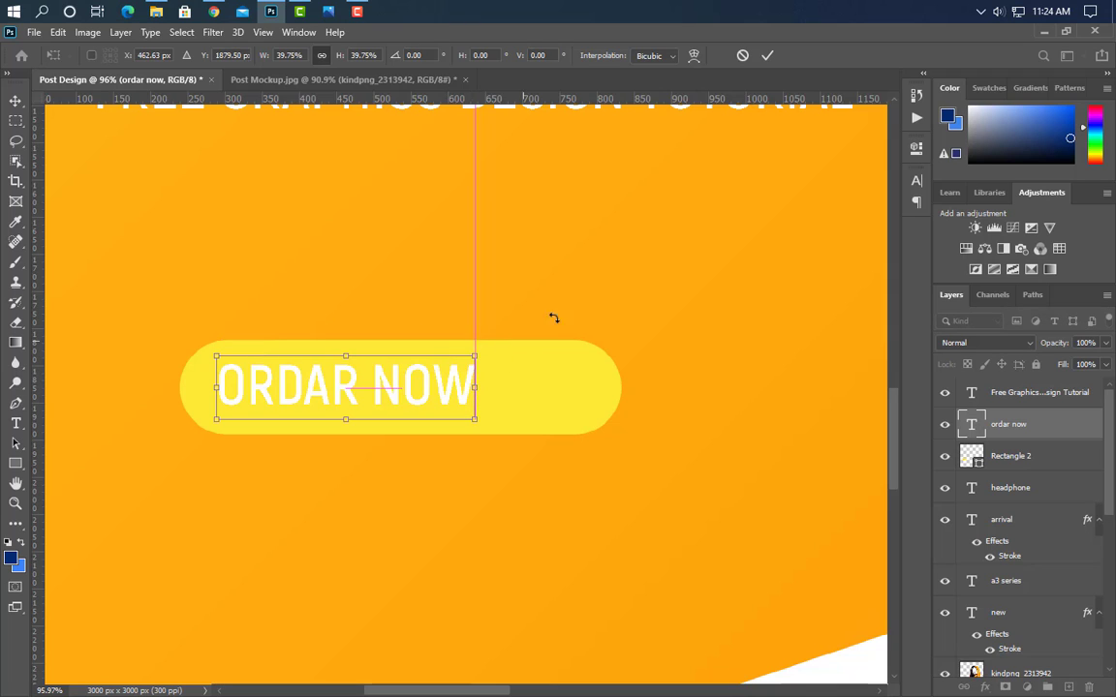
{"action": "left_click", "coordinate": [767, 55]}
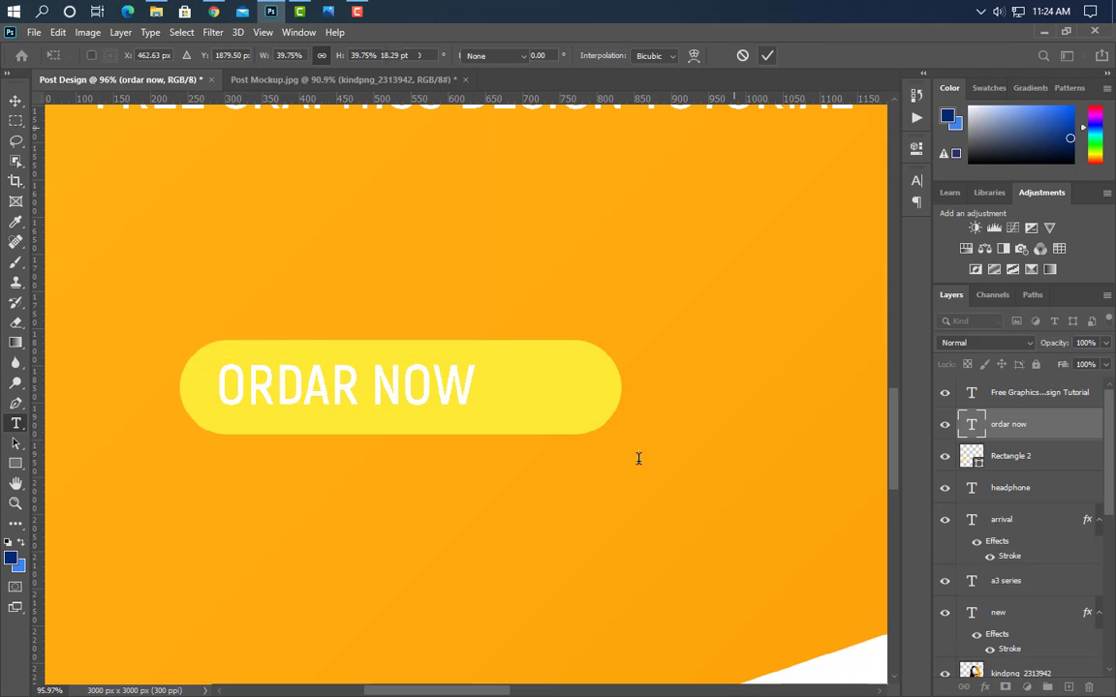
Recolour the rounded button shape orange-red ff520e and slightly enlarge the "ORDAR NOW" text within it
{"action": "double_click", "coordinate": [977, 461]}
{"action": "left_click", "coordinate": [311, 267]}
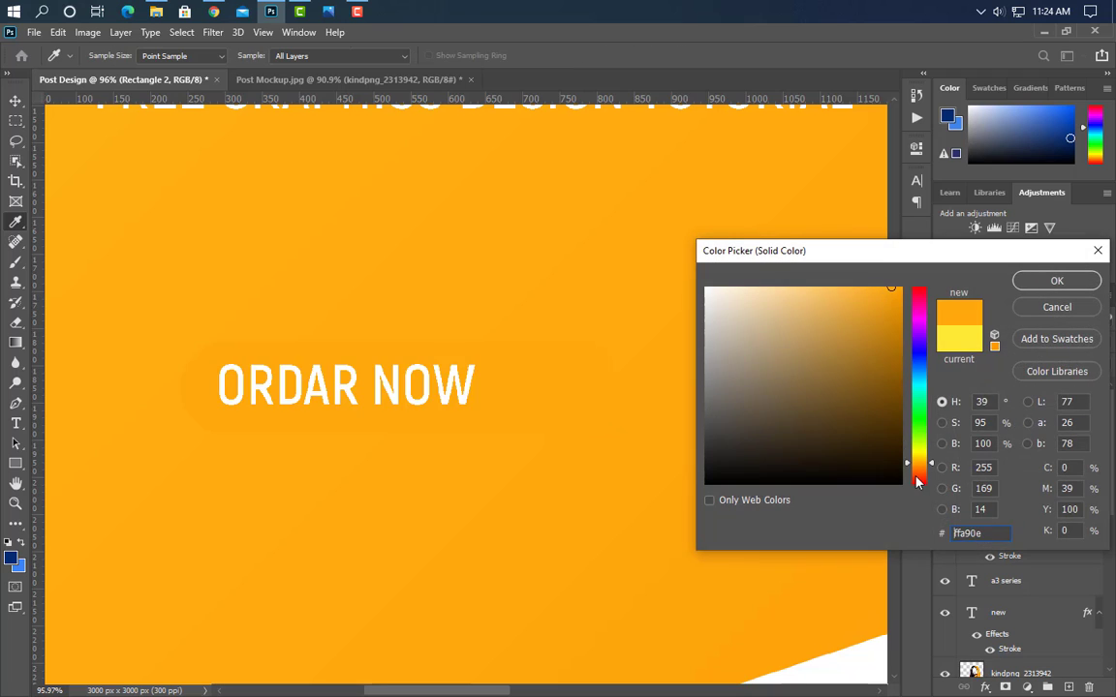
{"action": "left_click", "coordinate": [918, 478]}
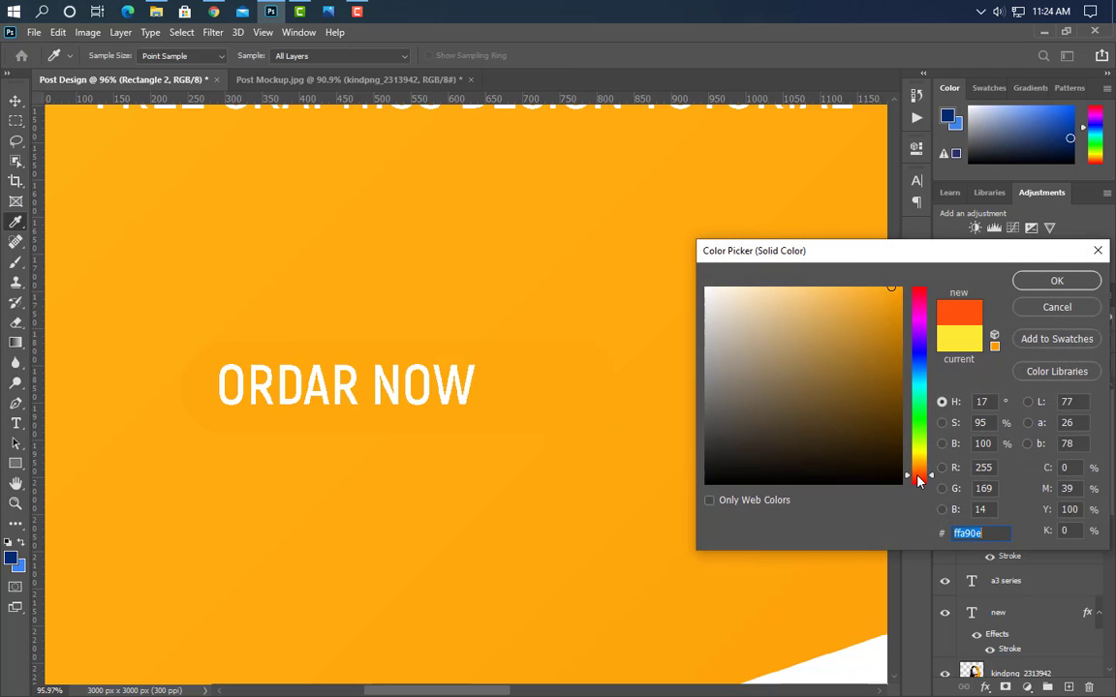
{"action": "left_click", "coordinate": [1024, 283]}
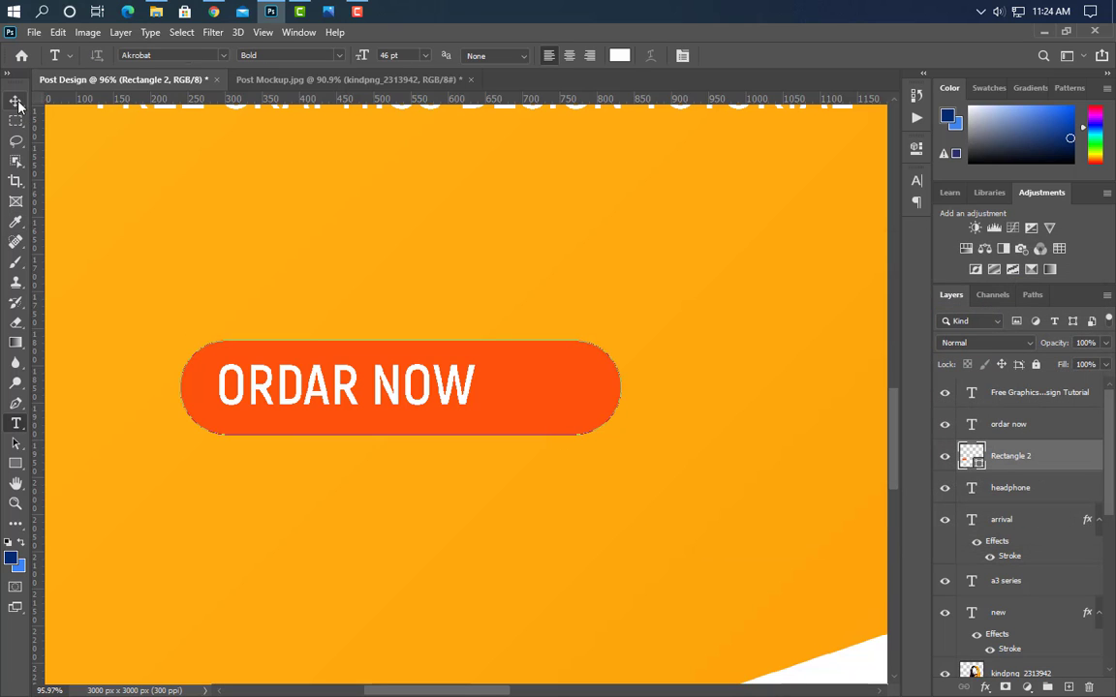
{"action": "left_click", "coordinate": [16, 100]}
{"action": "left_click_drag", "start_coordinate": [446, 397], "coordinate": [444, 402]}
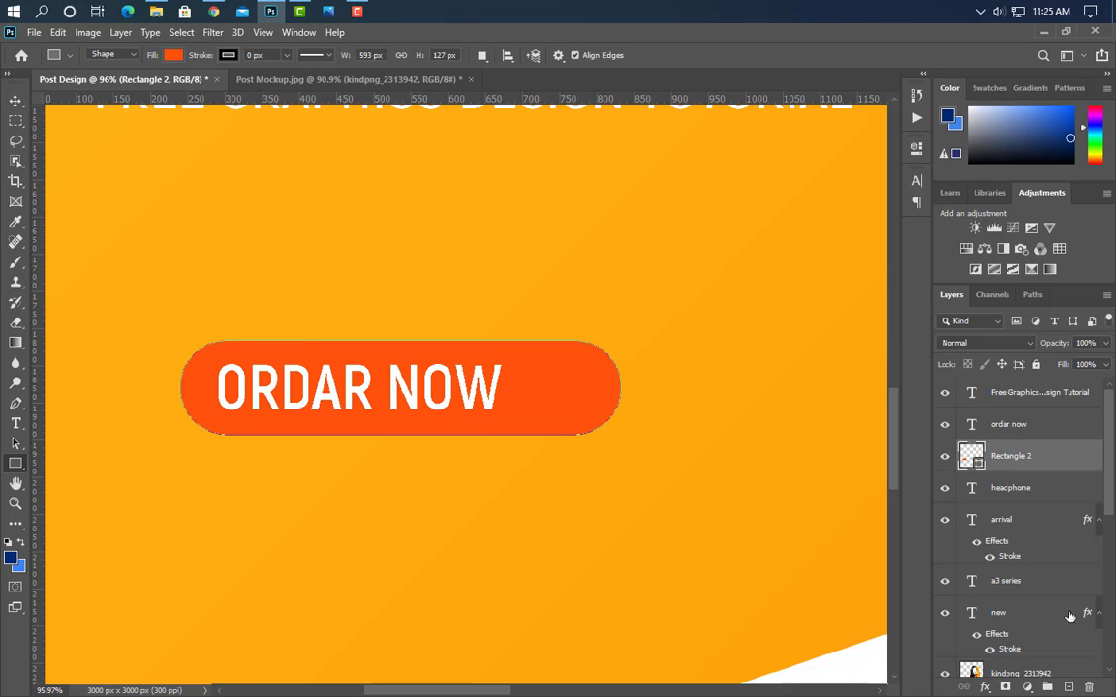
Draw a rectangle of about 215 × 175 px over the button's right end on a new layer and fill it with the background orange
{"action": "left_click", "coordinate": [1067, 687]}
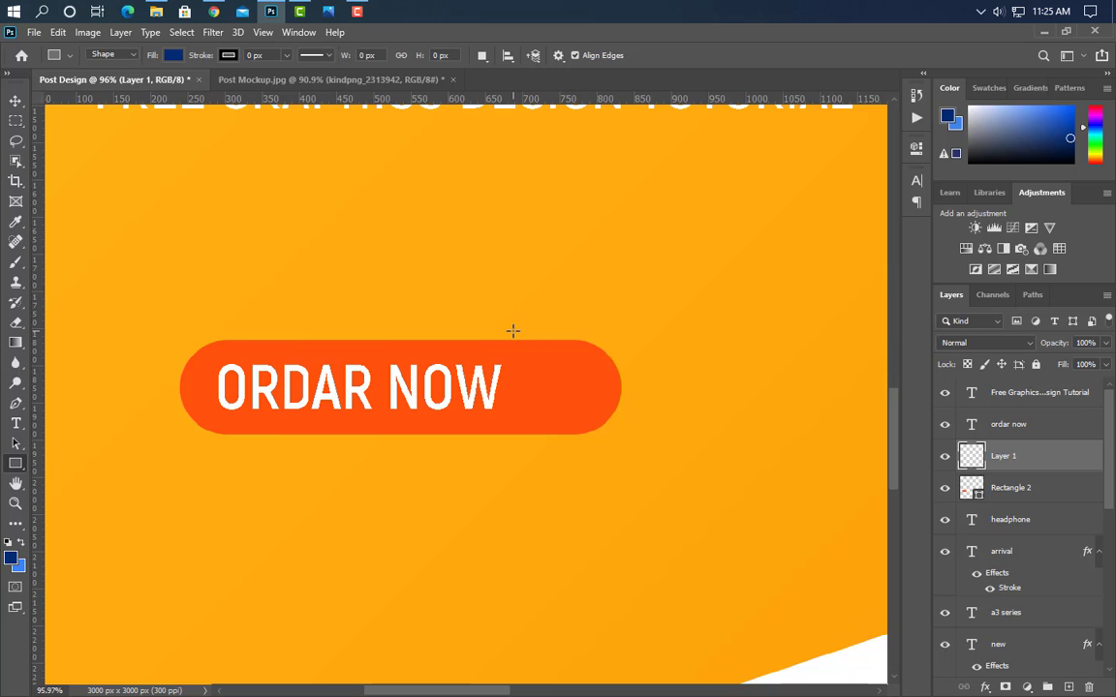
{"action": "left_click_drag", "start_coordinate": [512, 331], "coordinate": [672, 462]}
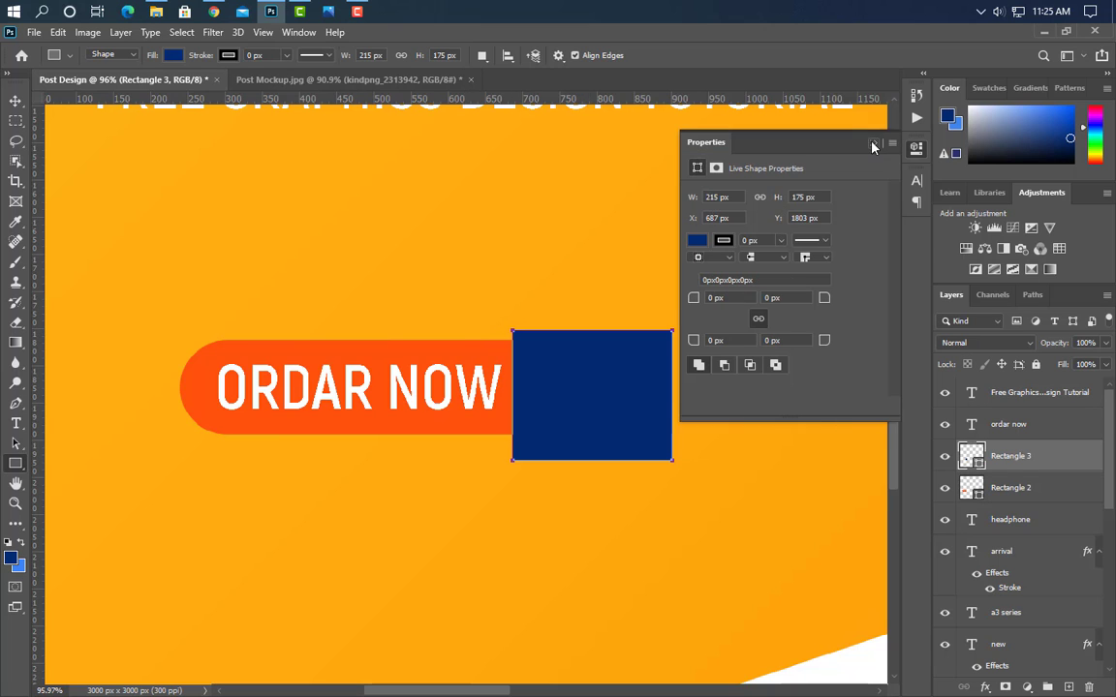
{"action": "left_click", "coordinate": [873, 144]}
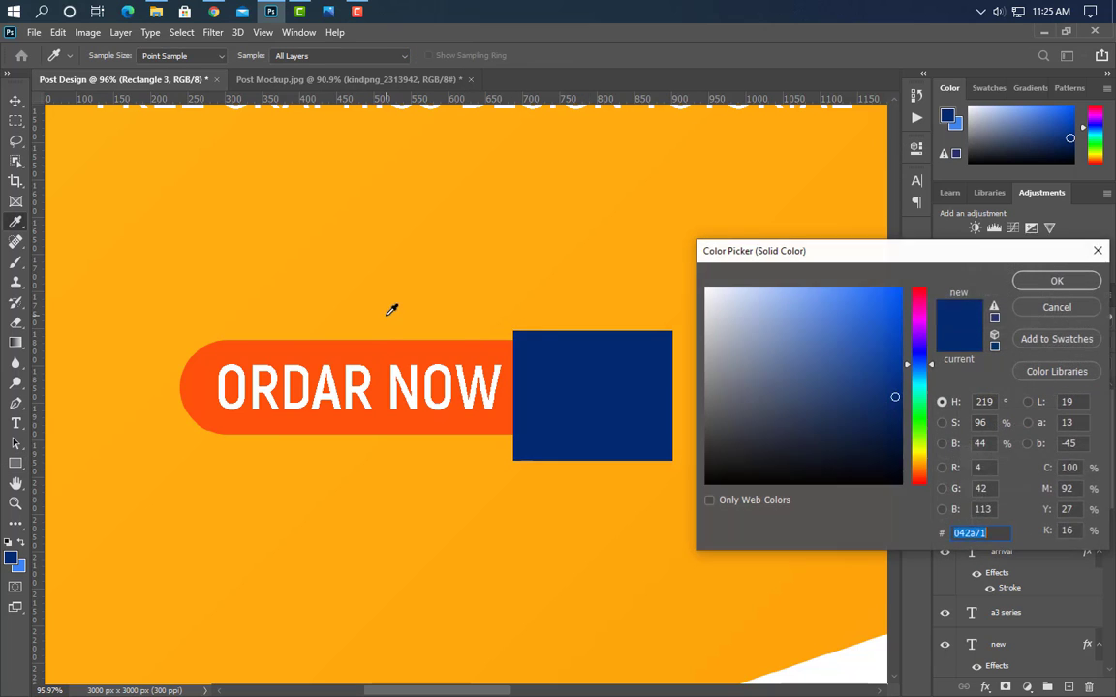
{"action": "left_click", "coordinate": [385, 312]}
{"action": "left_click", "coordinate": [1056, 281]}
Clip the orange rectangle to the rounded button shape and duplicate the clipped layer
{"action": "right_click", "coordinate": [1043, 464]}
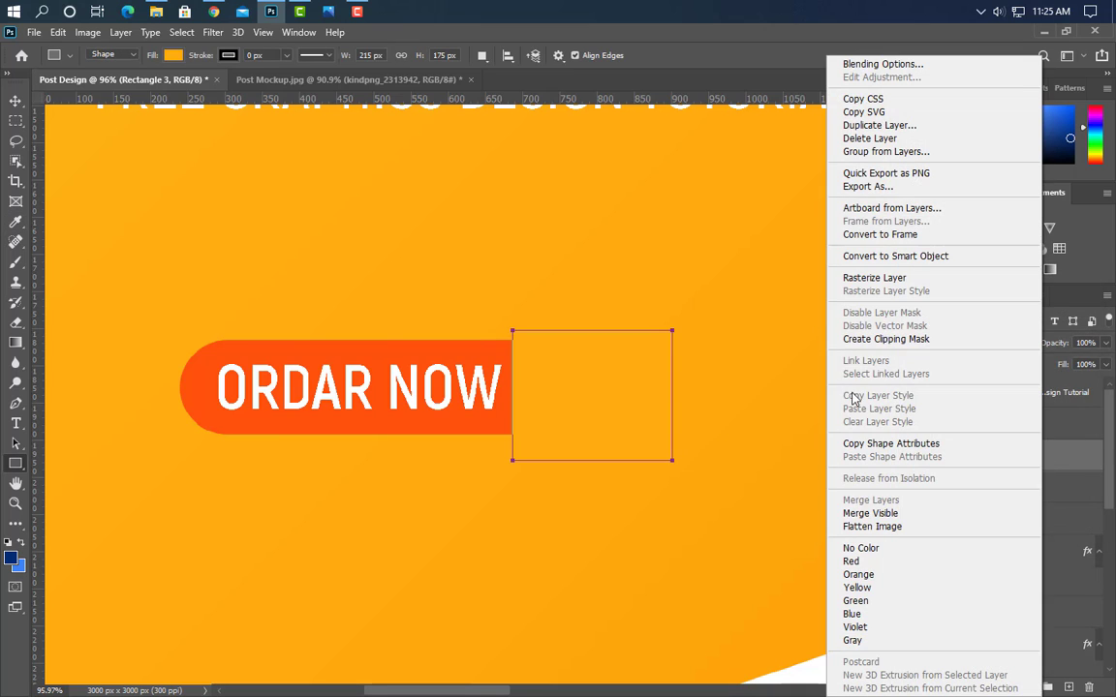
{"action": "left_click", "coordinate": [857, 338]}
{"action": "left_click_drag", "start_coordinate": [1071, 470], "coordinate": [1069, 688]}
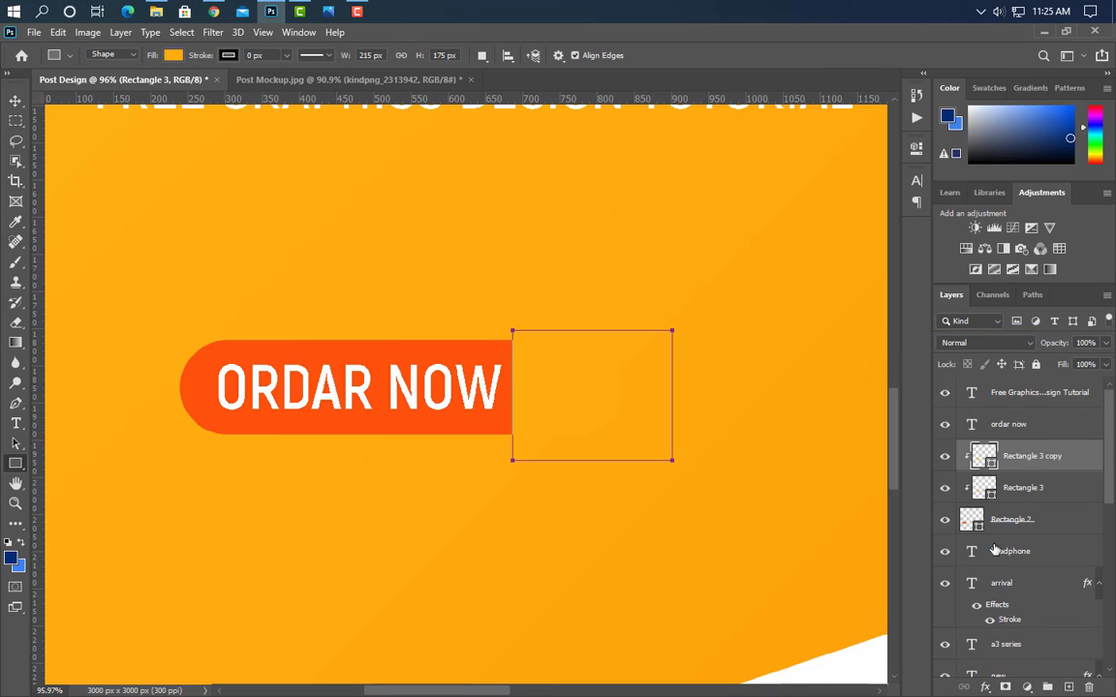
Recolour the duplicated clipped rectangle dark brown 6c1f00 and shift it slightly right so a thin orange divider shows in the button
{"action": "double_click", "coordinate": [983, 455]}
{"action": "left_click", "coordinate": [276, 350]}
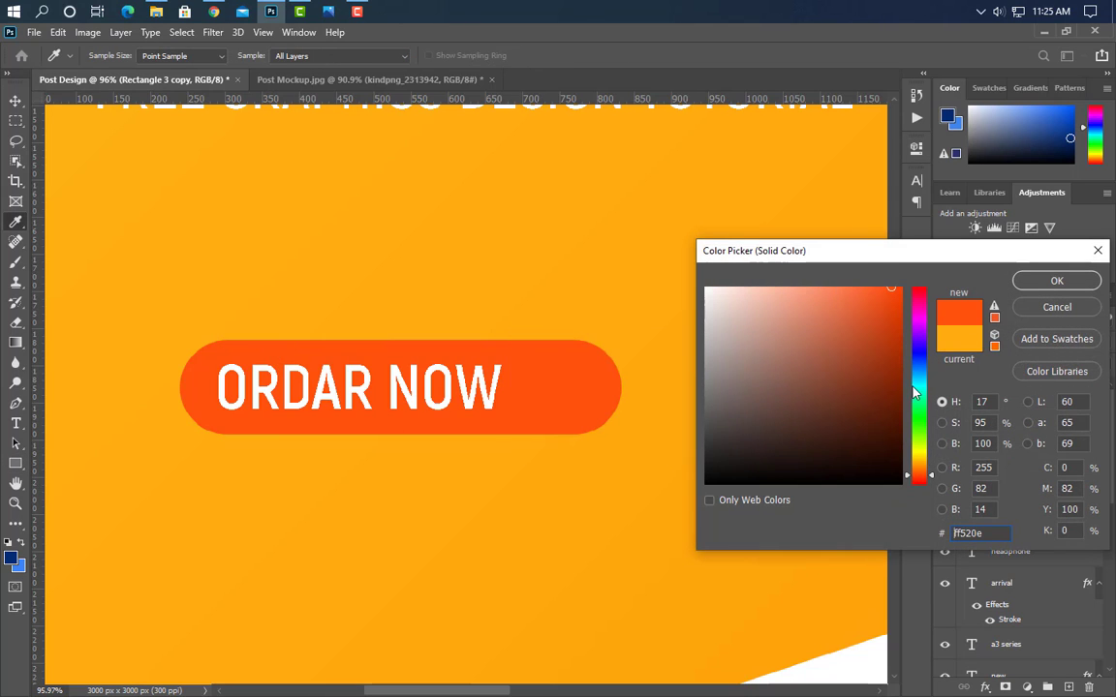
{"action": "left_click", "coordinate": [901, 401]}
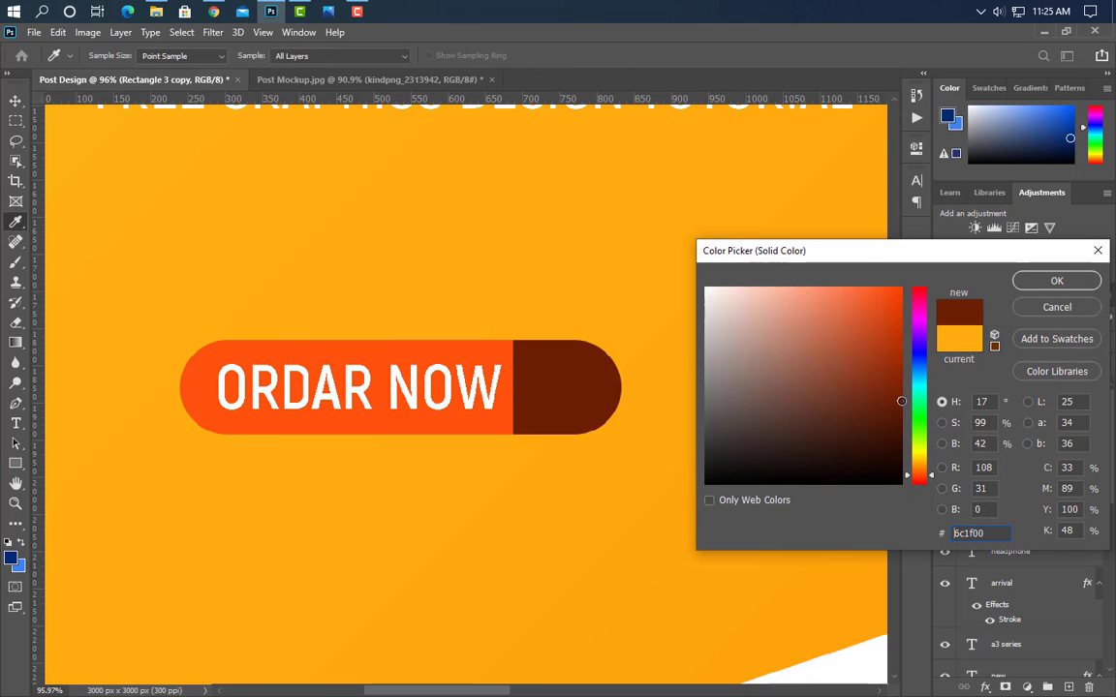
{"action": "left_click", "coordinate": [1037, 285]}
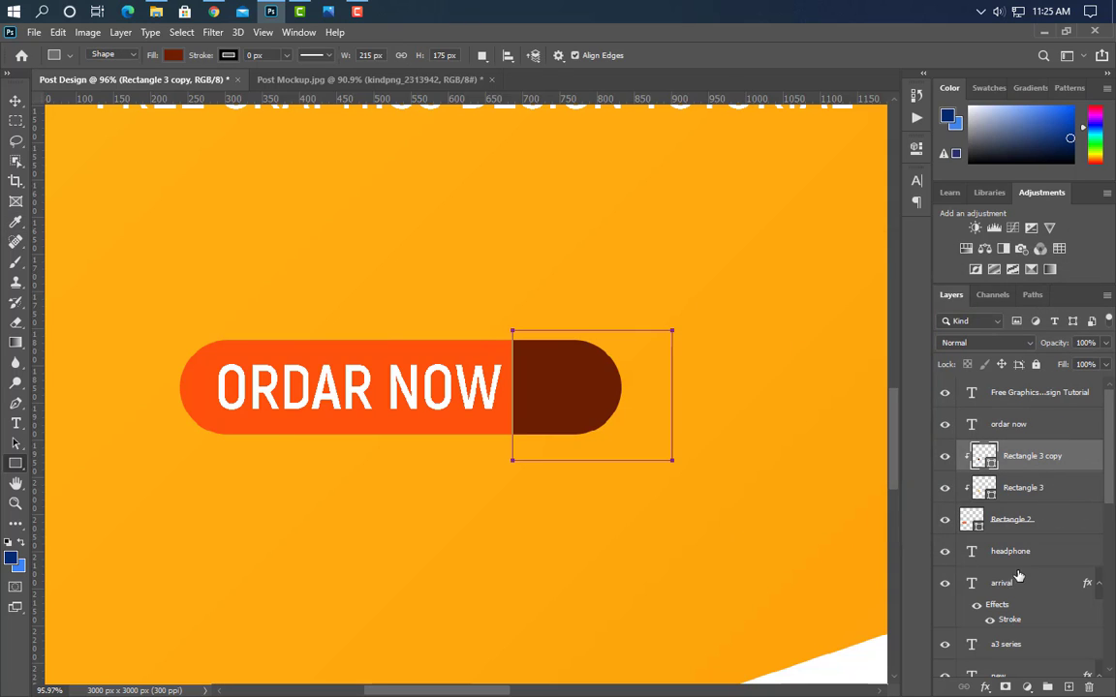
{"action": "left_click", "coordinate": [16, 102]}
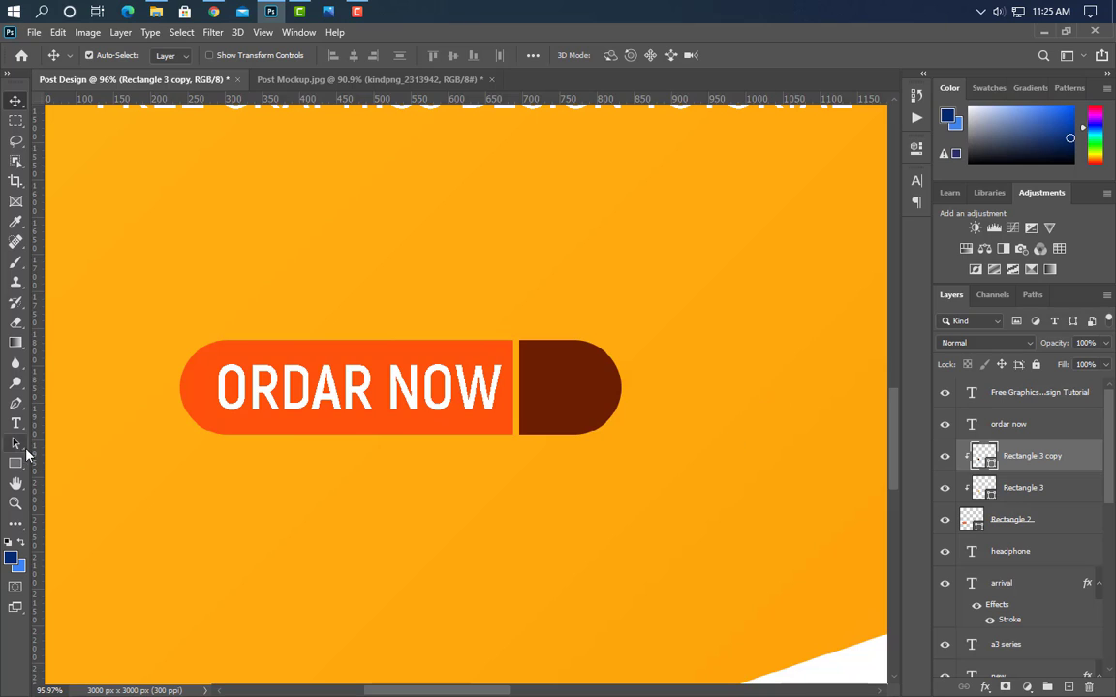
On a new layer, paint one soft 250 px brush dab in the button's orange-red over the brown section's rounded end
{"action": "left_click", "coordinate": [15, 262]}
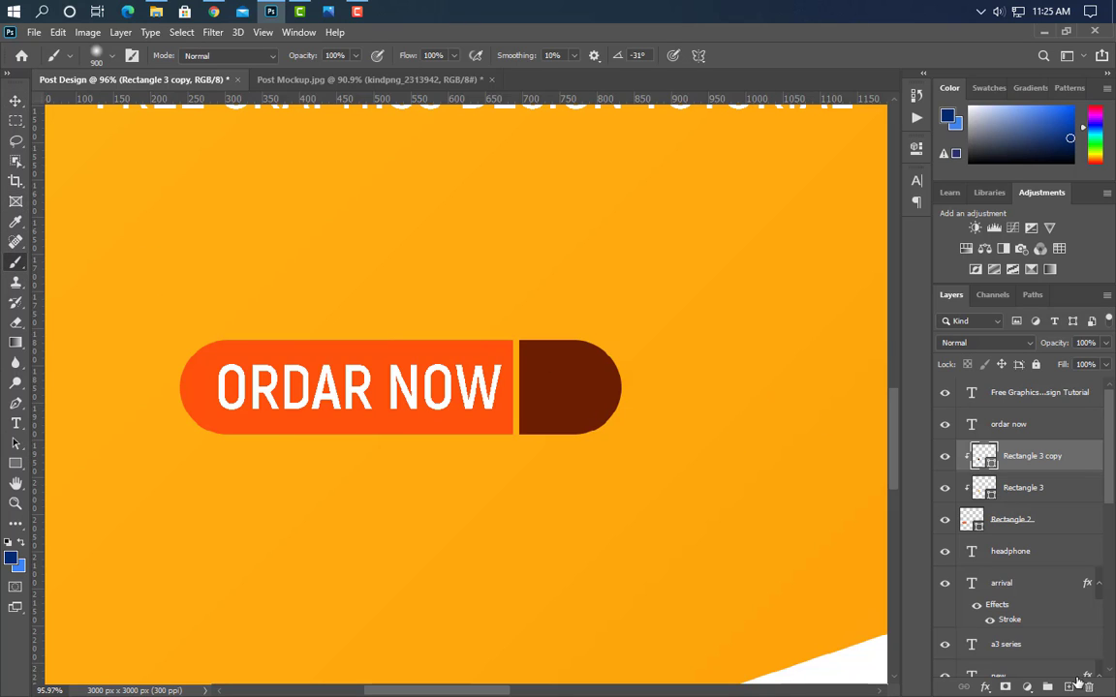
{"action": "left_click", "coordinate": [1071, 685]}
{"action": "key", "text": "bracketleft"}
{"action": "key", "text": "bracketleft"}
{"action": "key", "text": "bracketleft"}
{"action": "key", "text": "bracketleft"}
{"action": "key", "text": "bracketleft"}
{"action": "key", "text": "bracketleft"}
{"action": "key", "text": "bracketleft"}
{"action": "key", "text": "bracketleft"}
{"action": "key", "text": "bracketleft"}
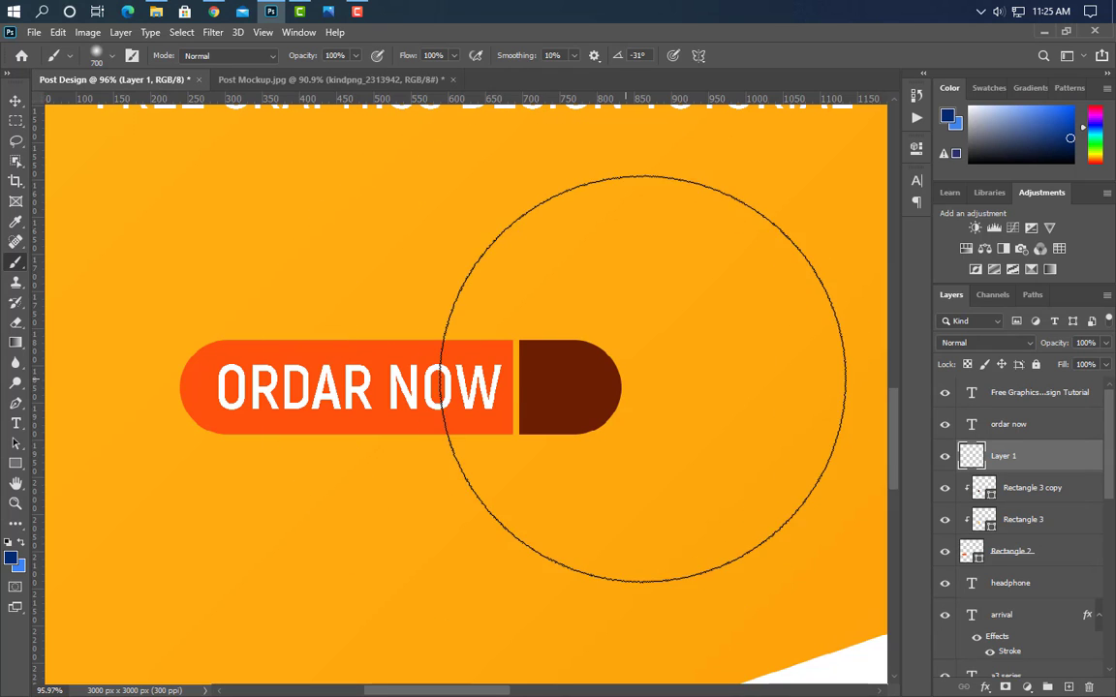
{"action": "left_click", "coordinate": [11, 559]}
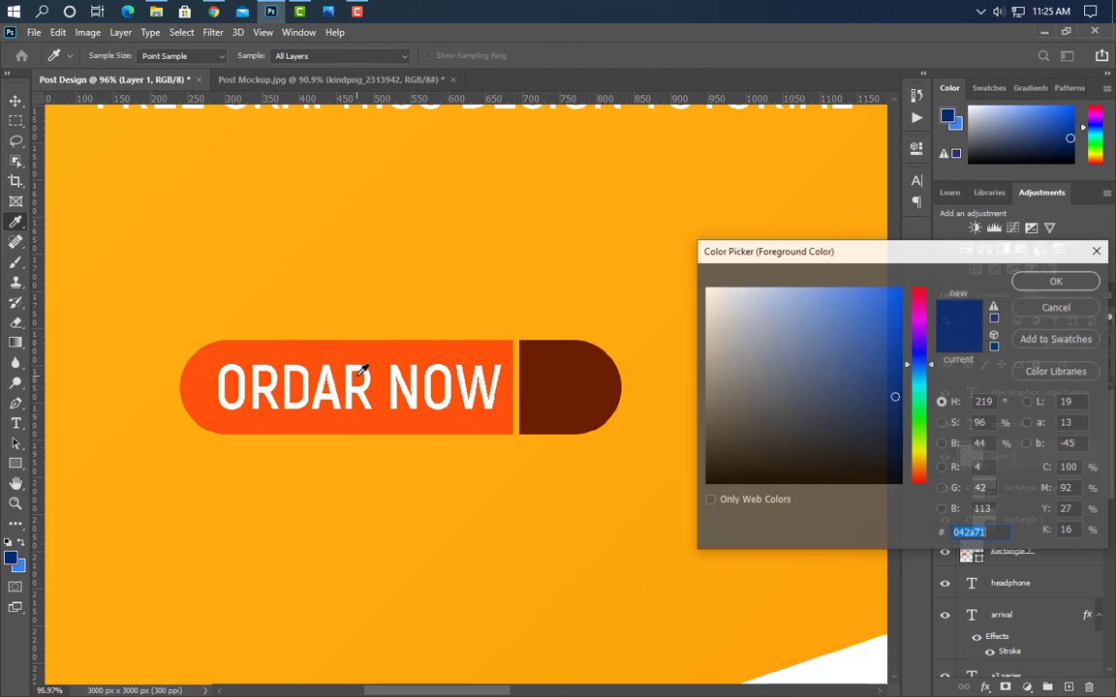
{"action": "left_click", "coordinate": [369, 345]}
{"action": "key", "text": "Return"}
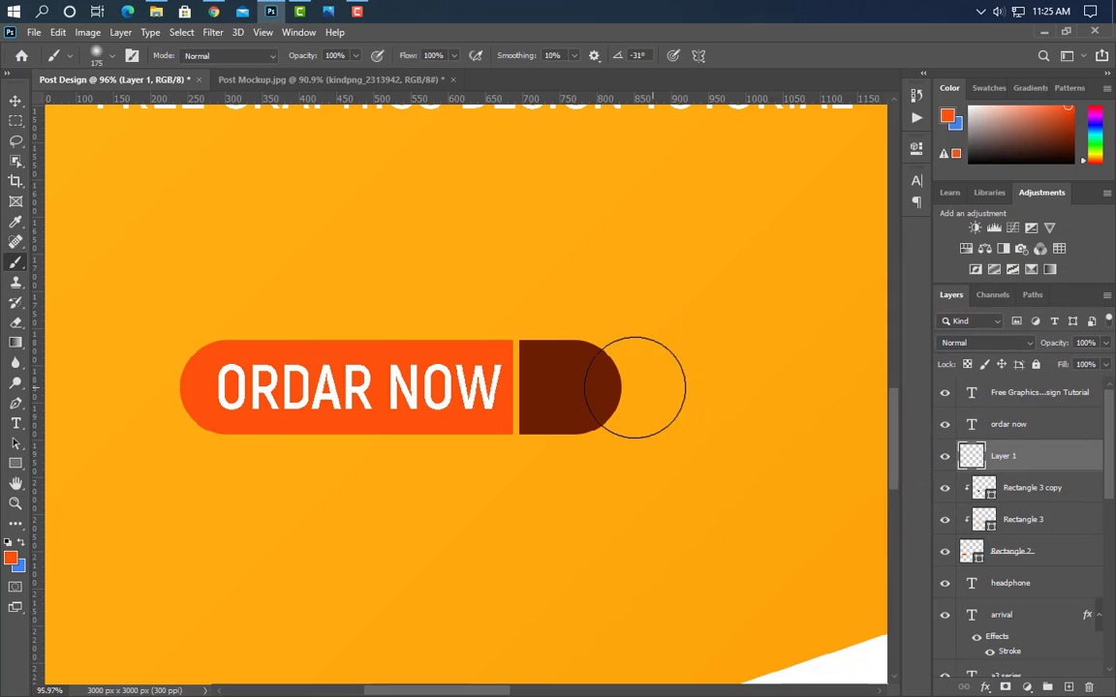
{"action": "key", "text": "bracketright"}
{"action": "key", "text": "bracketright"}
{"action": "left_click", "coordinate": [616, 389]}
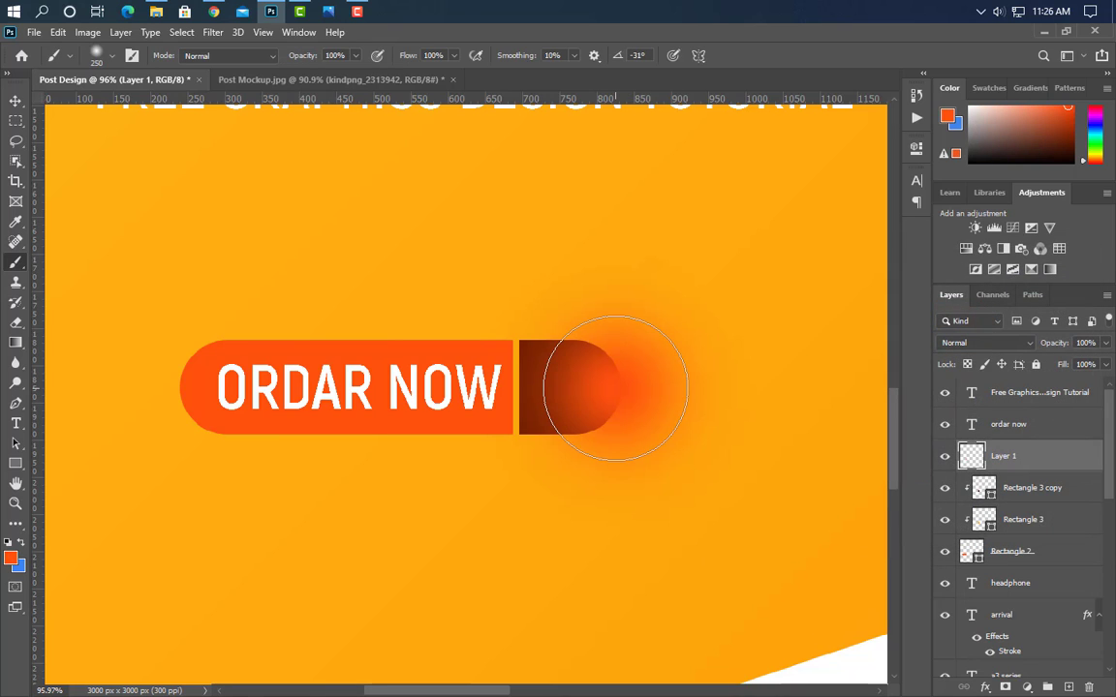
Clip the painted glow layer to the rounded button shape
{"action": "right_click", "coordinate": [1064, 455]}
{"action": "left_click", "coordinate": [908, 339]}
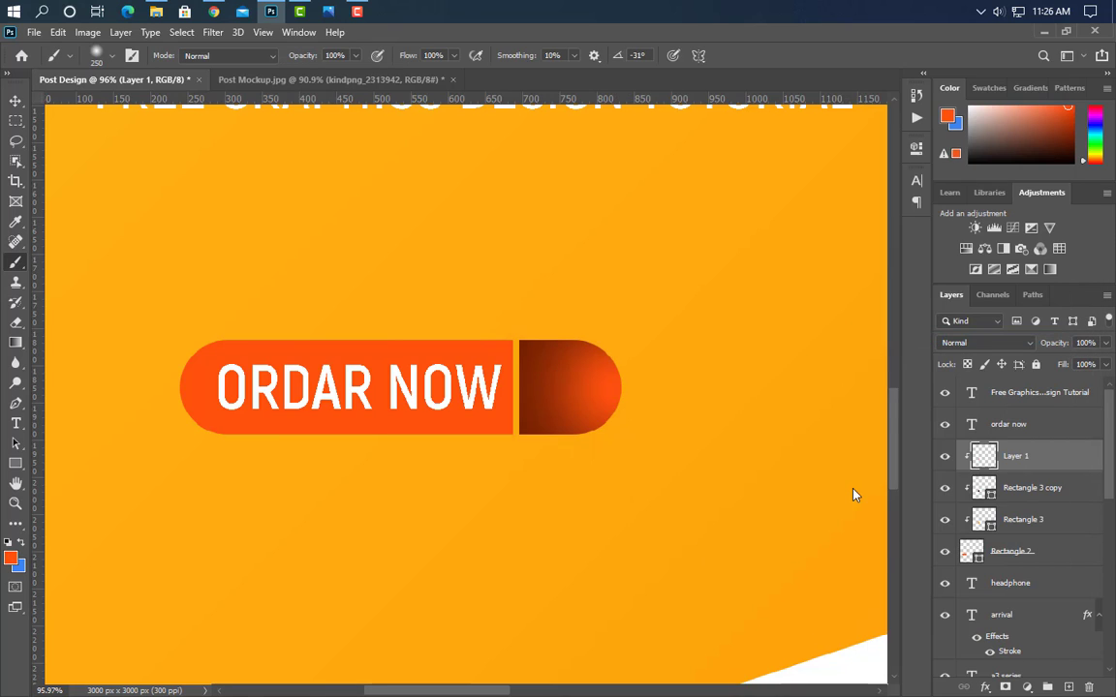
{"action": "left_click", "coordinate": [15, 99]}
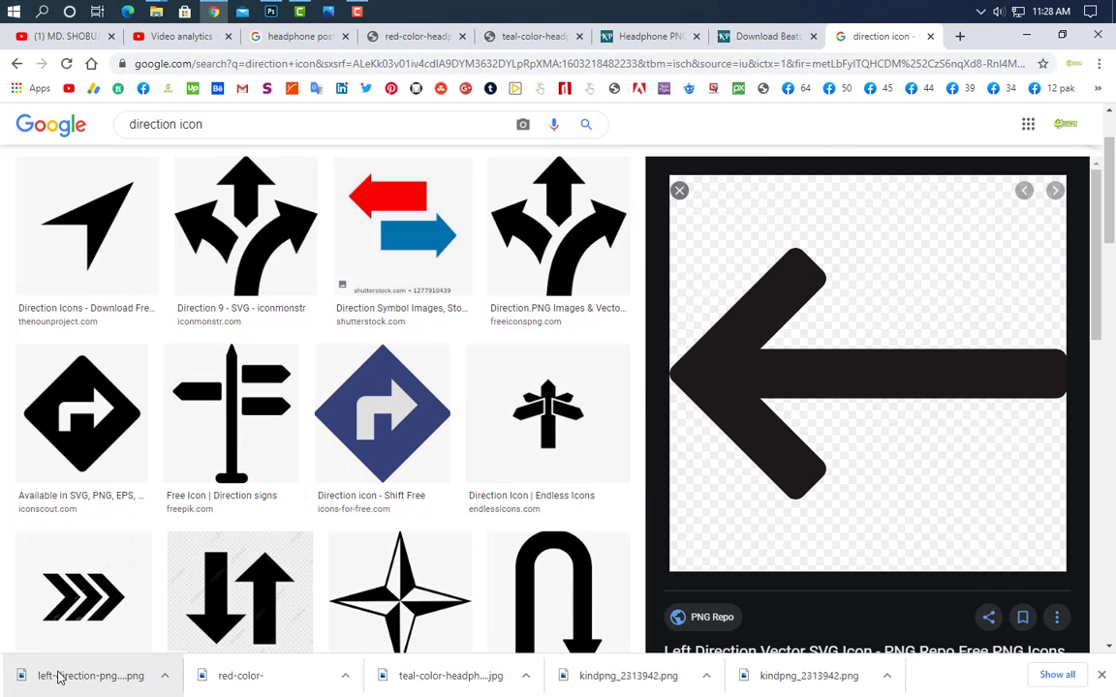
Place the downloaded left-direction arrow PNG from Chrome into the Post Design document in Photoshop and flip it horizontally
{"action": "left_click_drag", "start_coordinate": [58, 678], "coordinate": [423, 428]}
{"action": "right_click", "coordinate": [536, 410]}
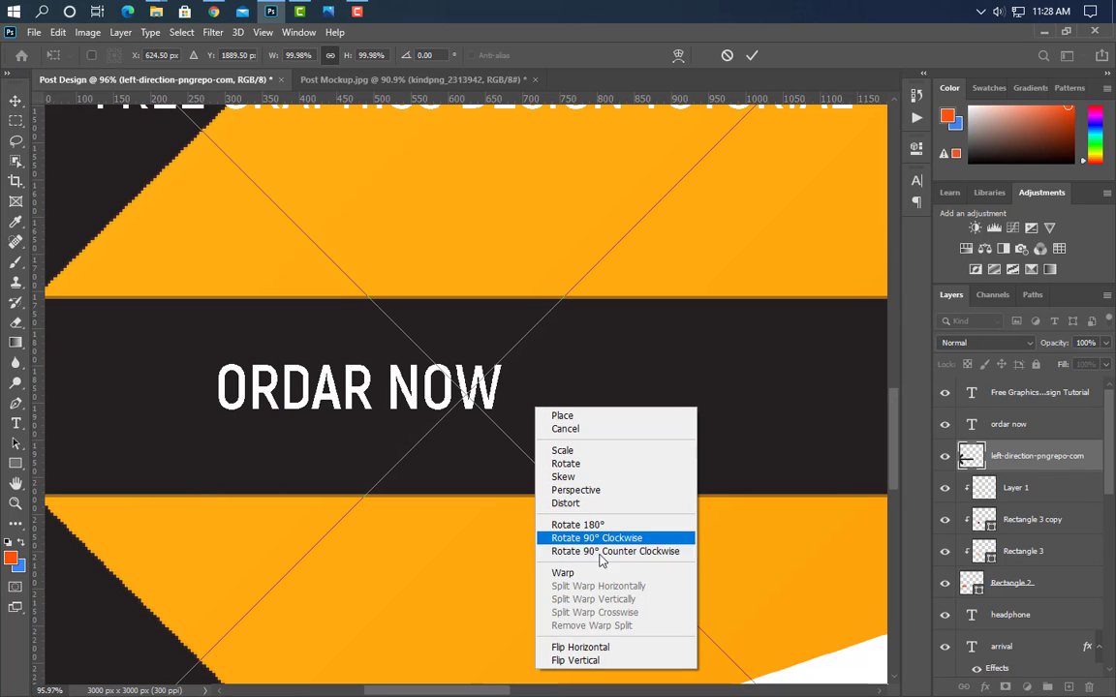
{"action": "left_click", "coordinate": [548, 646]}
{"action": "scroll", "coordinate": [523, 526], "scroll_direction": "down", "scroll_amount": 5}
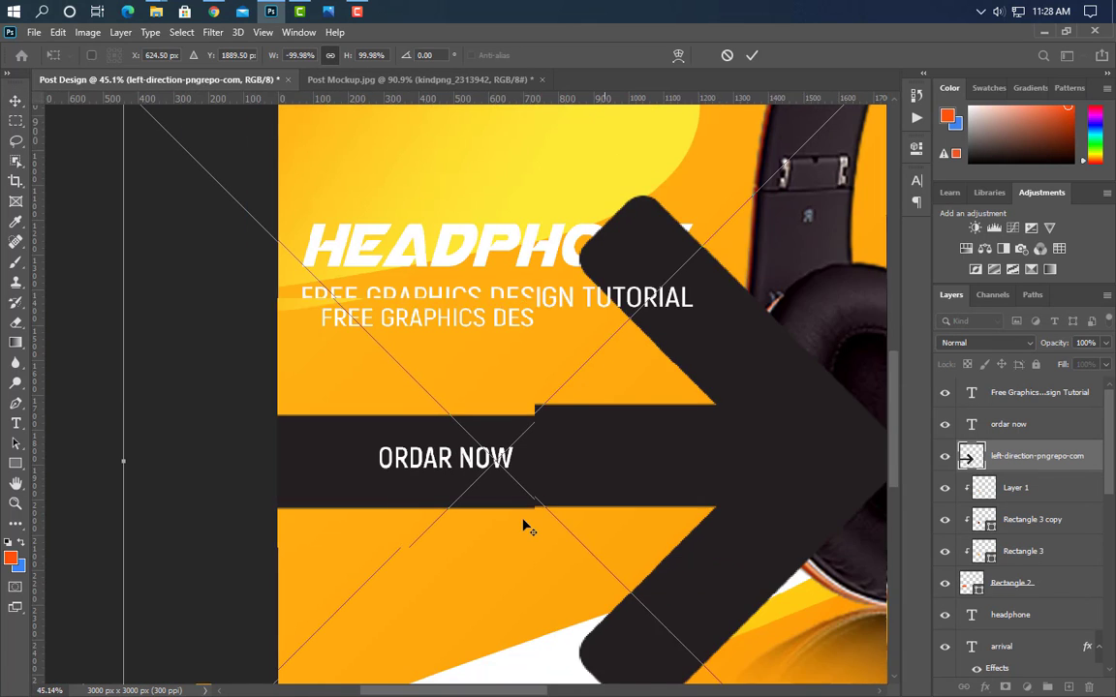
Scale the arrow down to about 4.16% and position it centred on the button's brown end
{"action": "left_click_drag", "start_coordinate": [870, 462], "coordinate": [525, 487]}
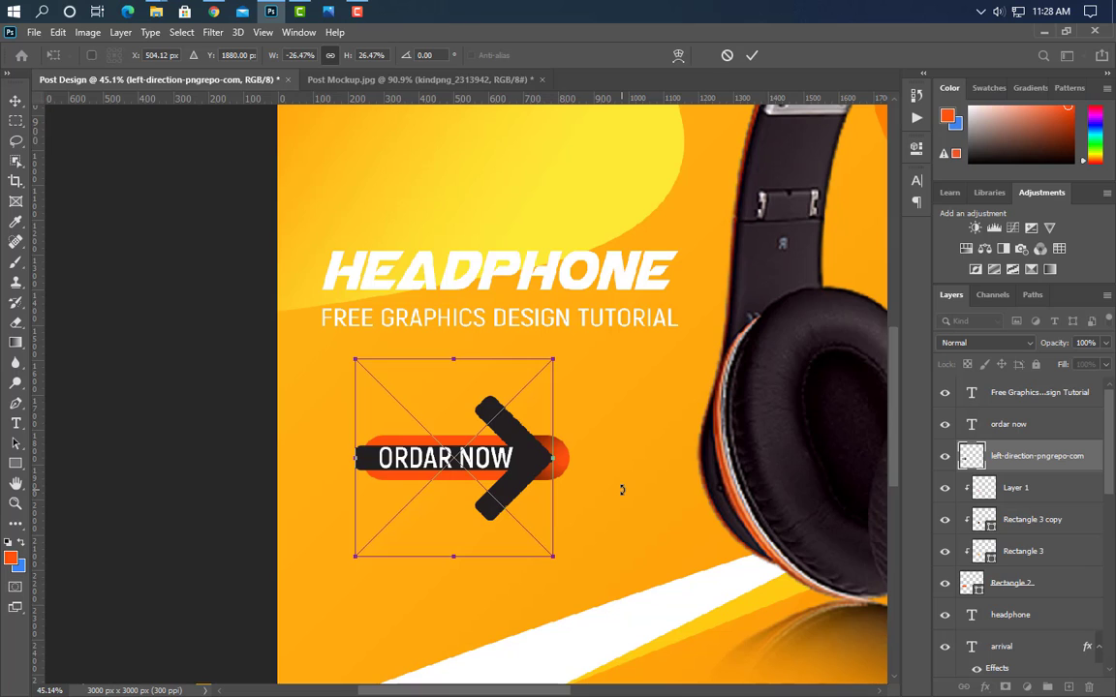
{"action": "key", "text": "Right"}
{"action": "key", "text": "Right"}
{"action": "key", "text": "Right"}
{"action": "key", "text": "Right"}
{"action": "key", "text": "Right"}
{"action": "key", "text": "Right"}
{"action": "key", "text": "Right"}
{"action": "key", "text": "Right"}
{"action": "key", "text": "Right"}
{"action": "key", "text": "Right"}
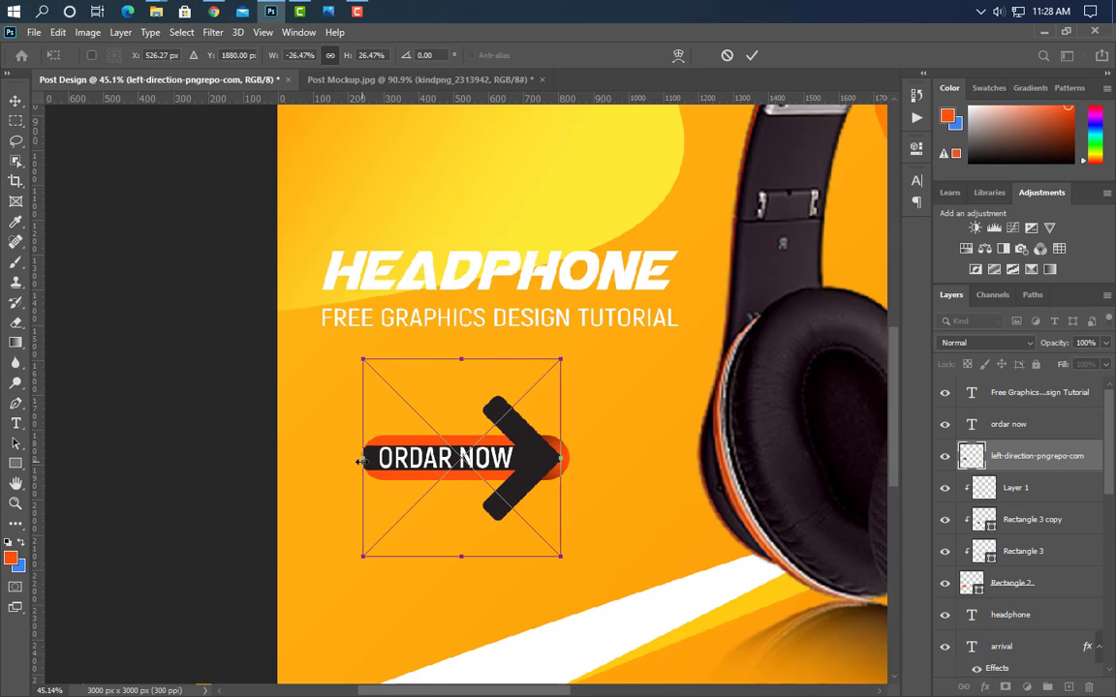
{"action": "left_click_drag", "start_coordinate": [358, 462], "coordinate": [538, 482]}
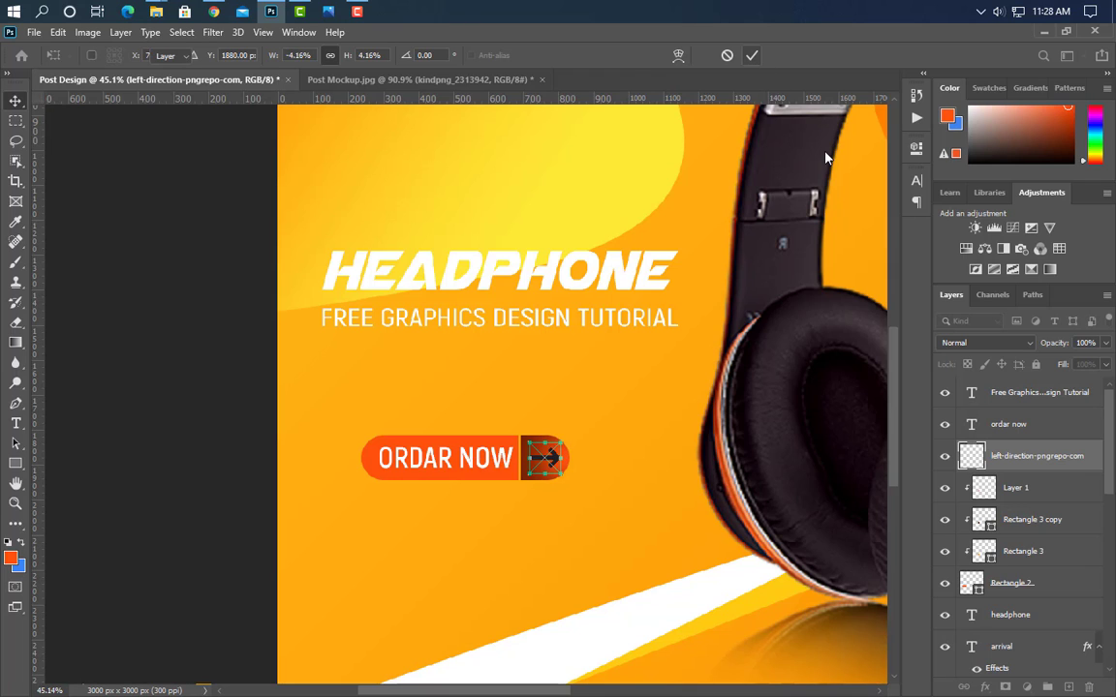
{"action": "key", "text": "Return"}
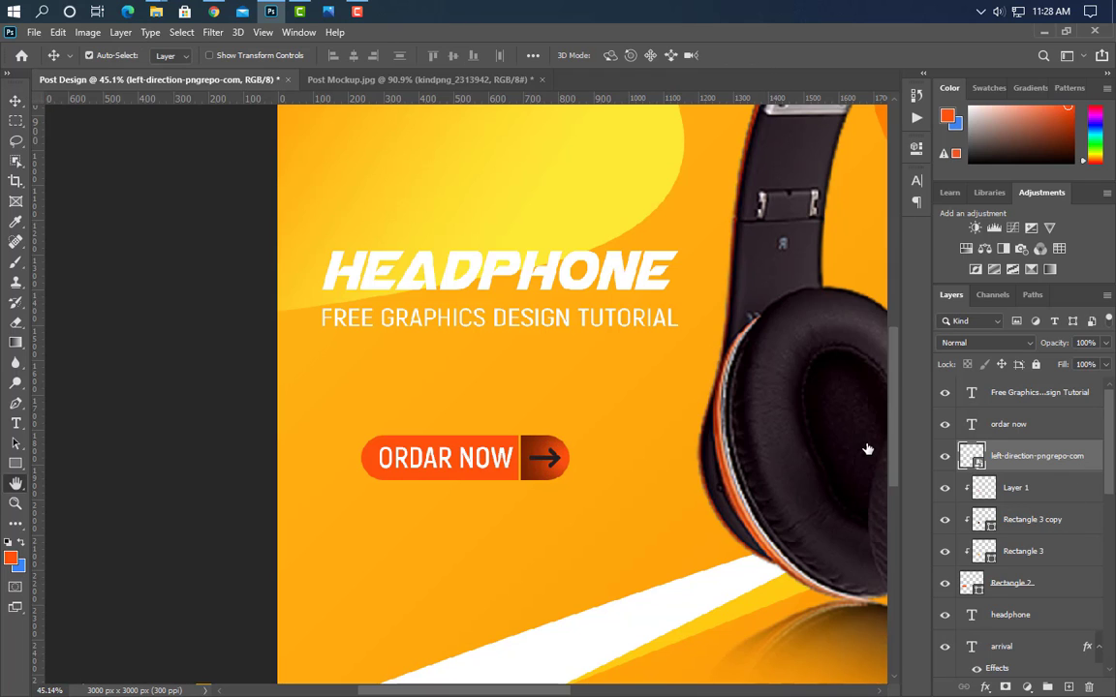
Give the arrow a white ffffff Color Overlay at 100% opacity
{"action": "left_click", "coordinate": [449, 508]}
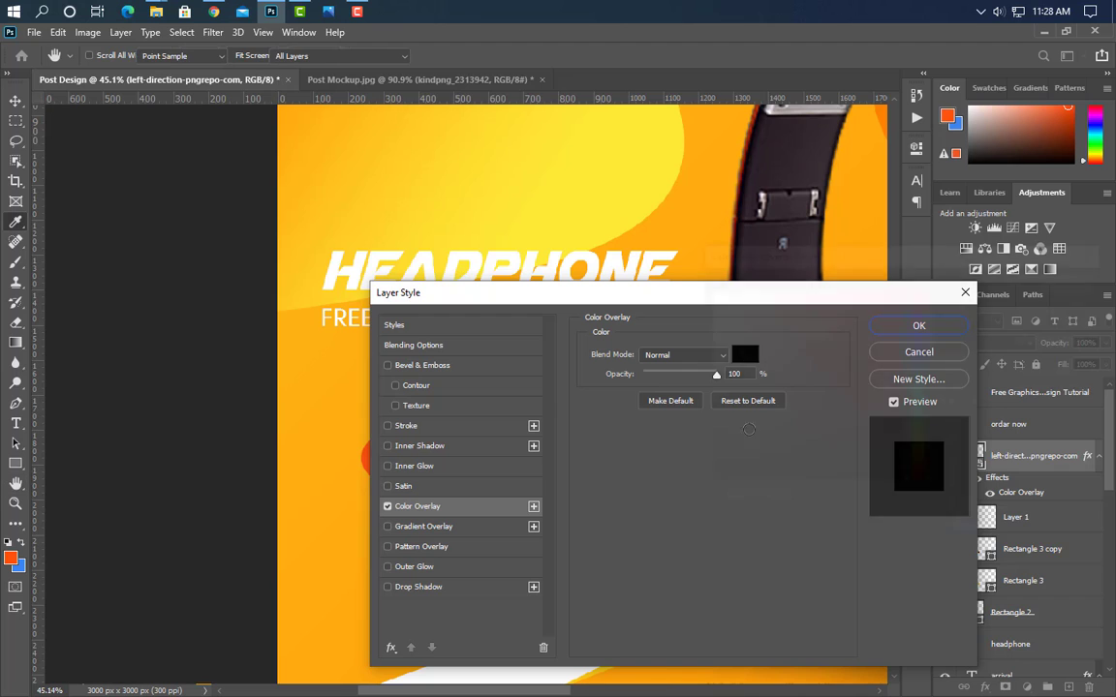
{"action": "left_click", "coordinate": [745, 355]}
{"action": "type", "text": "ffffff"}
{"action": "left_click", "coordinate": [1057, 280]}
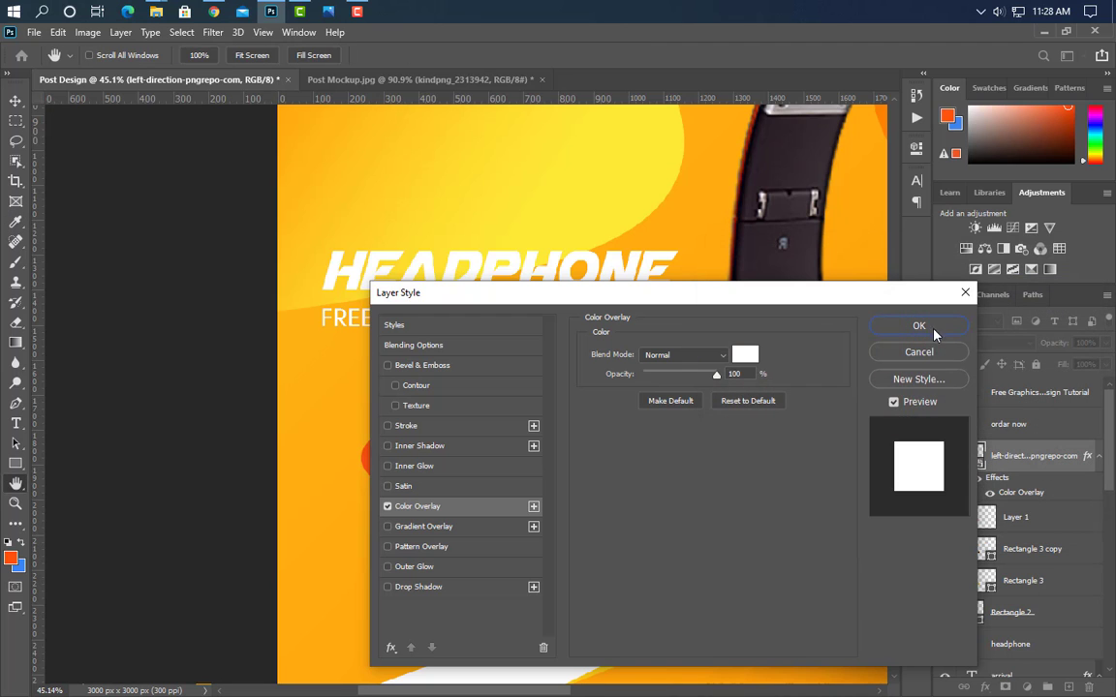
{"action": "left_click", "coordinate": [906, 324]}
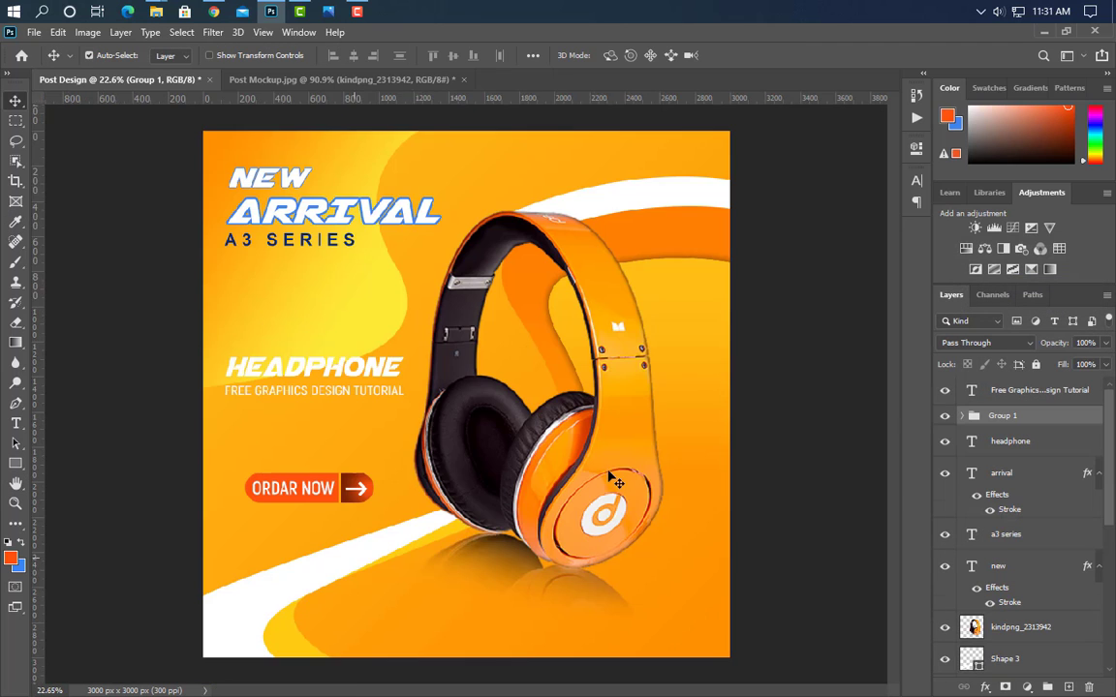
{"action": "scroll", "coordinate": [343, 682], "scroll_direction": "up", "scroll_amount": 5}
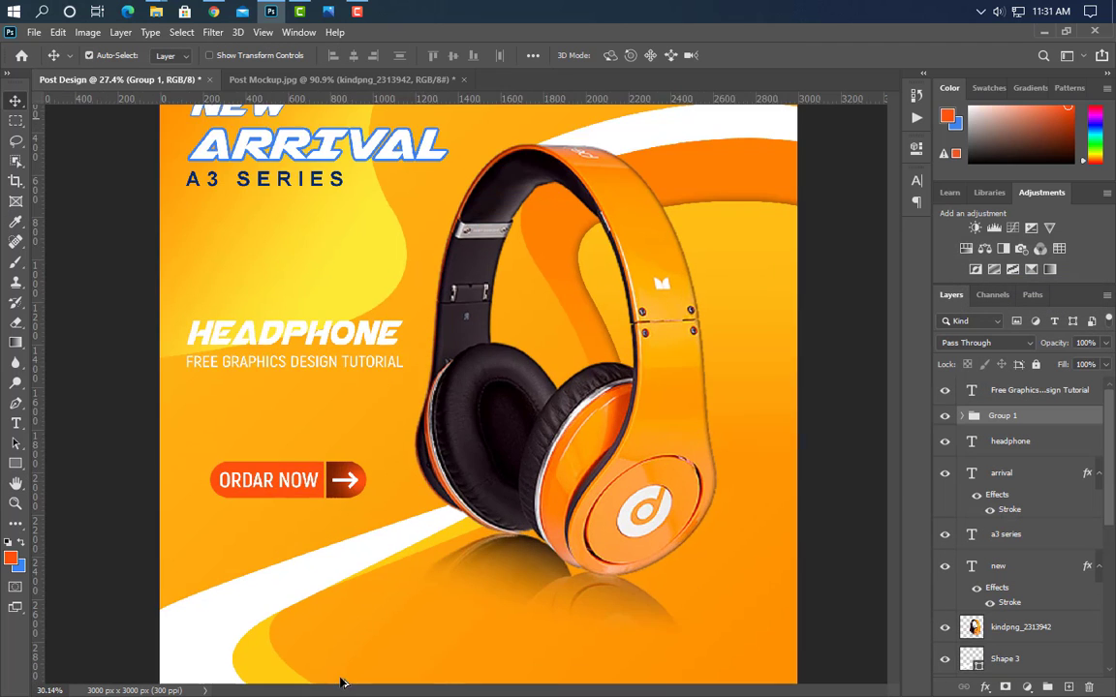
{"action": "scroll", "coordinate": [503, 646], "scroll_direction": "down", "scroll_amount": 3}
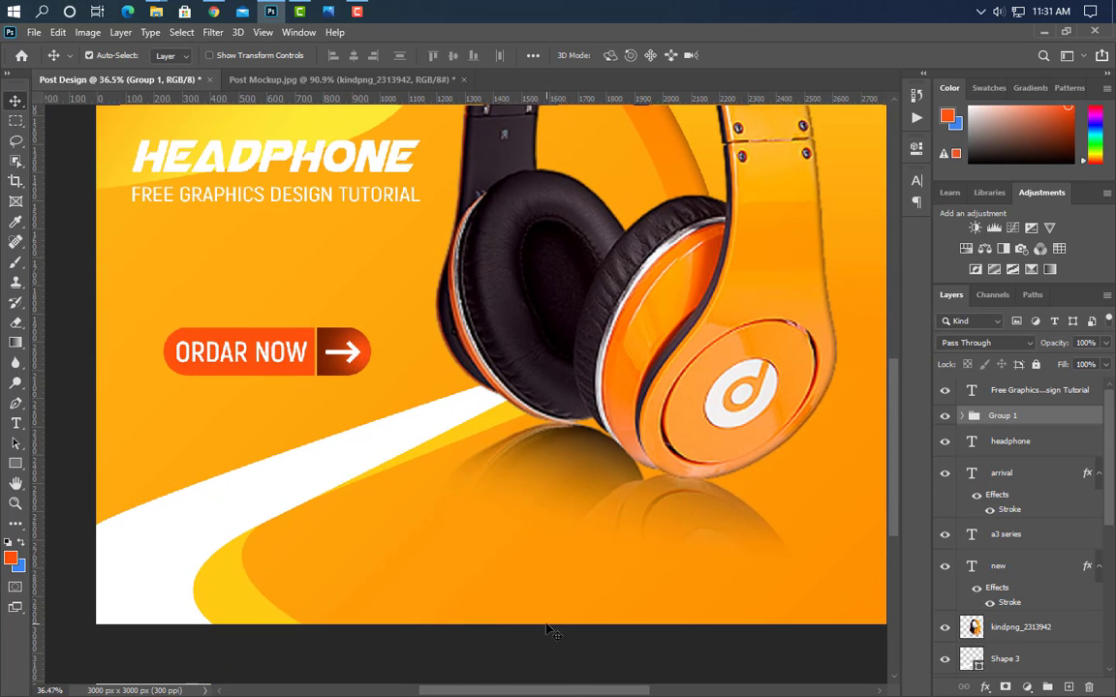
{"action": "left_click_drag", "start_coordinate": [562, 690], "coordinate": [584, 691]}
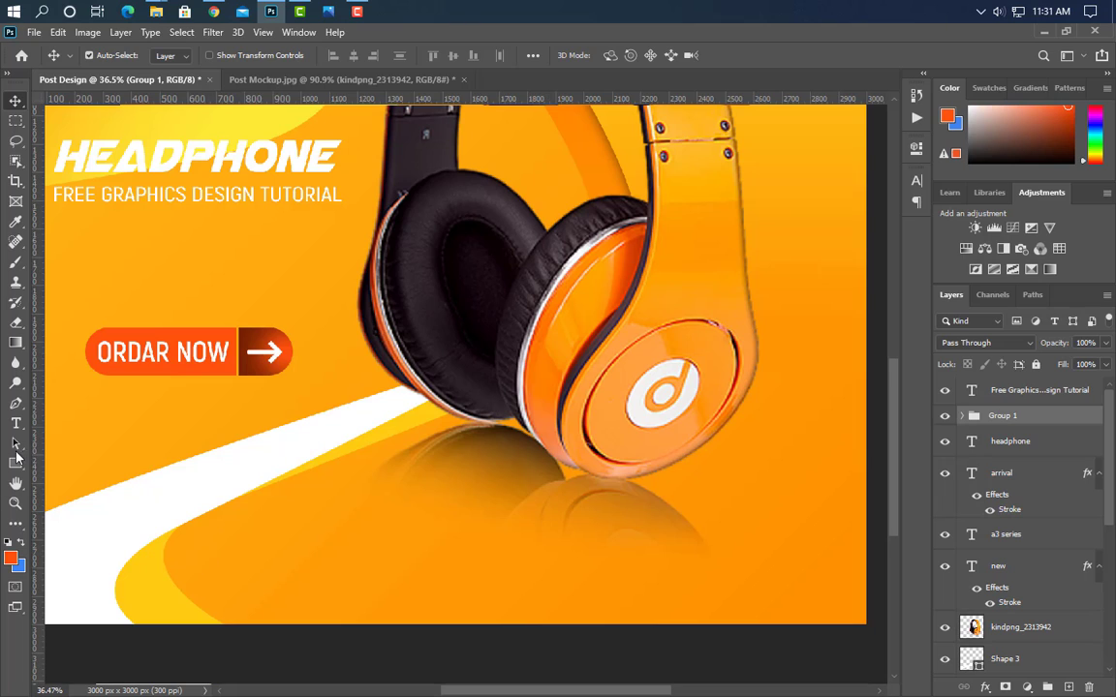
{"action": "left_click", "coordinate": [15, 423]}
{"action": "left_click", "coordinate": [322, 603]}
{"action": "type", "text": "www.graphicsfa"}
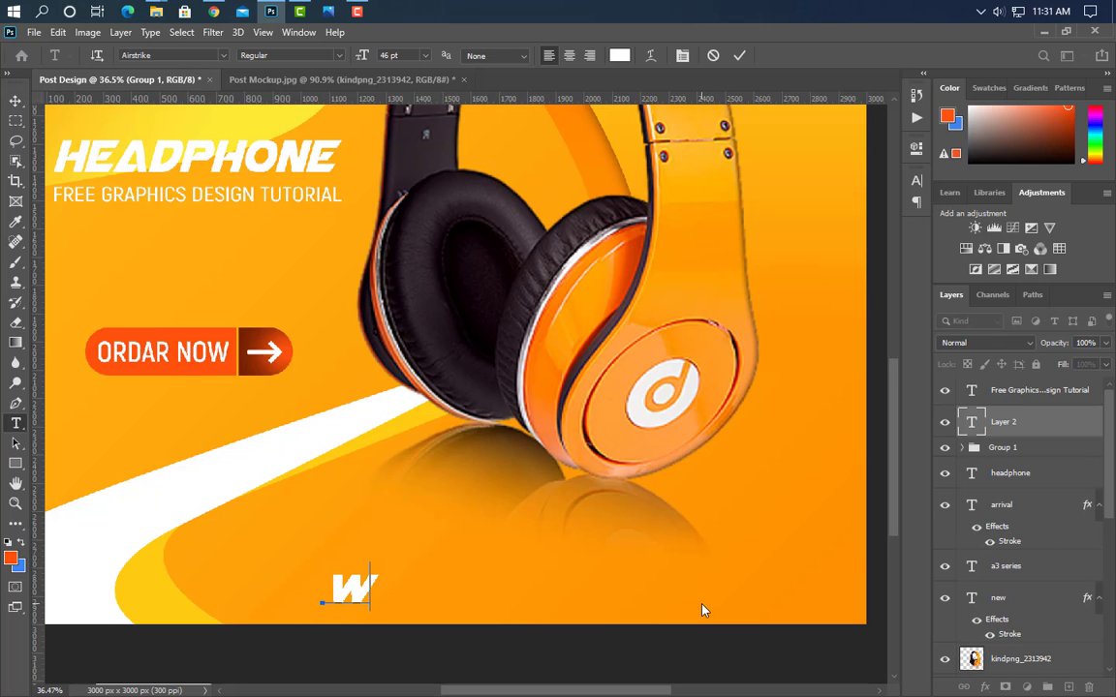
{"action": "type", "text": "mily.com"}
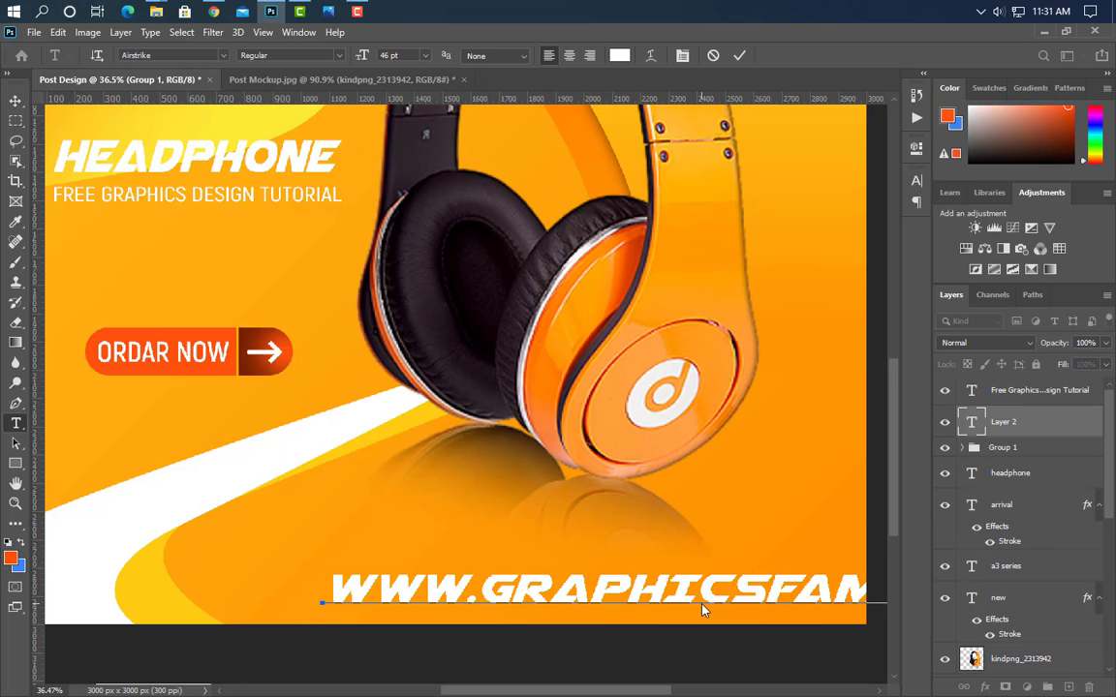
{"action": "left_click", "coordinate": [740, 55]}
Scale the website text to about 43.26% width and 60.70% height so it fits below the headphone's reflection
{"action": "key", "text": "ctrl+0"}
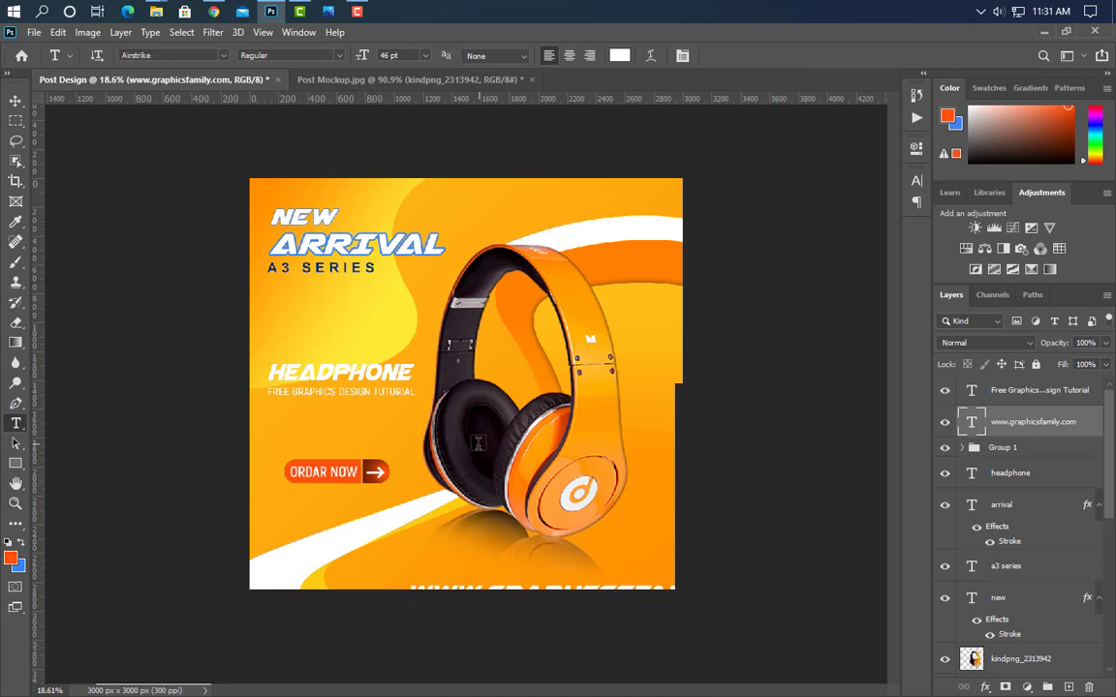
{"action": "key", "text": "ctrl+t"}
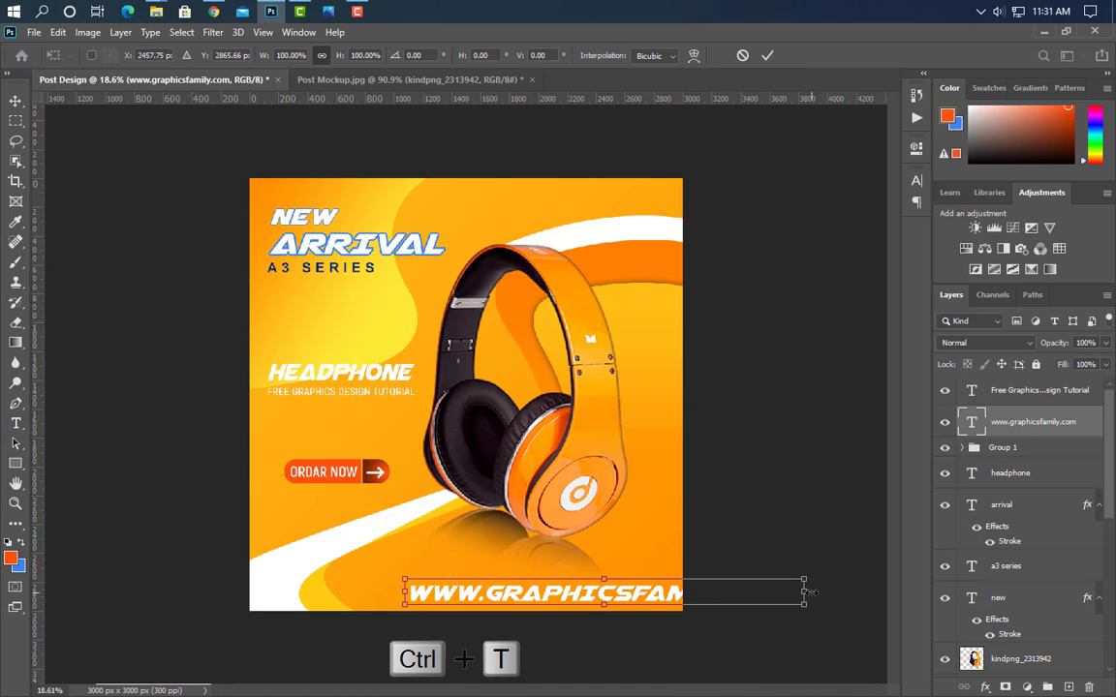
{"action": "left_click_drag", "start_coordinate": [810, 591], "coordinate": [595, 593]}
{"action": "key", "text": "ctrl+plus"}
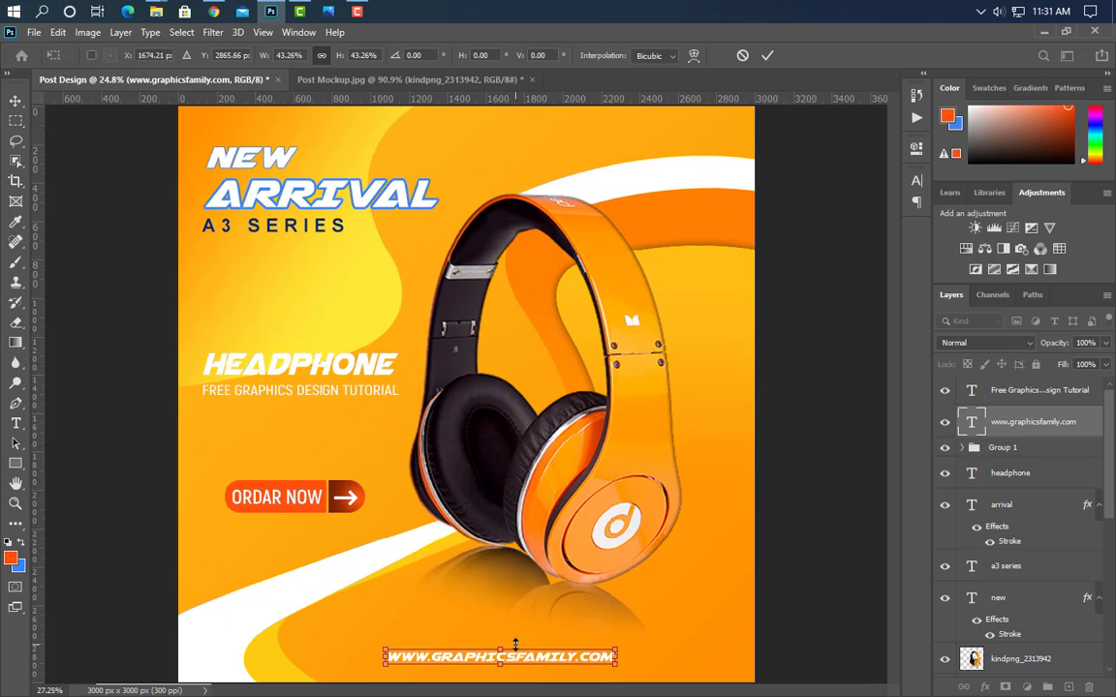
{"action": "scroll", "coordinate": [515, 644], "scroll_direction": "up", "scroll_amount": 2}
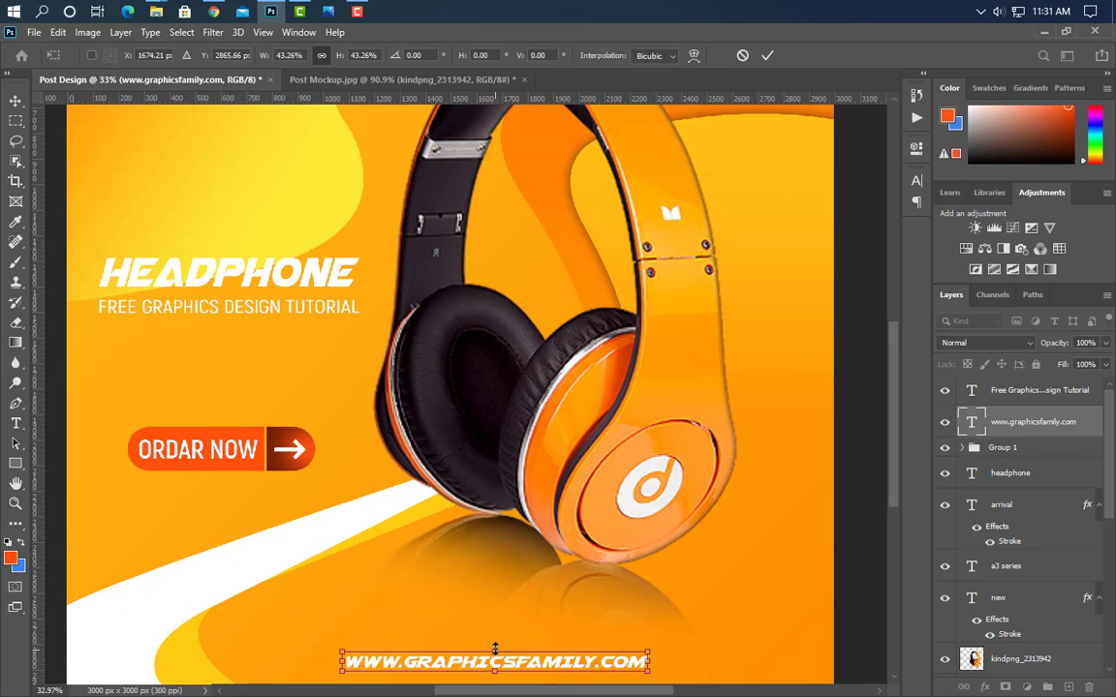
{"action": "left_click_drag", "start_coordinate": [495, 647], "coordinate": [495, 642]}
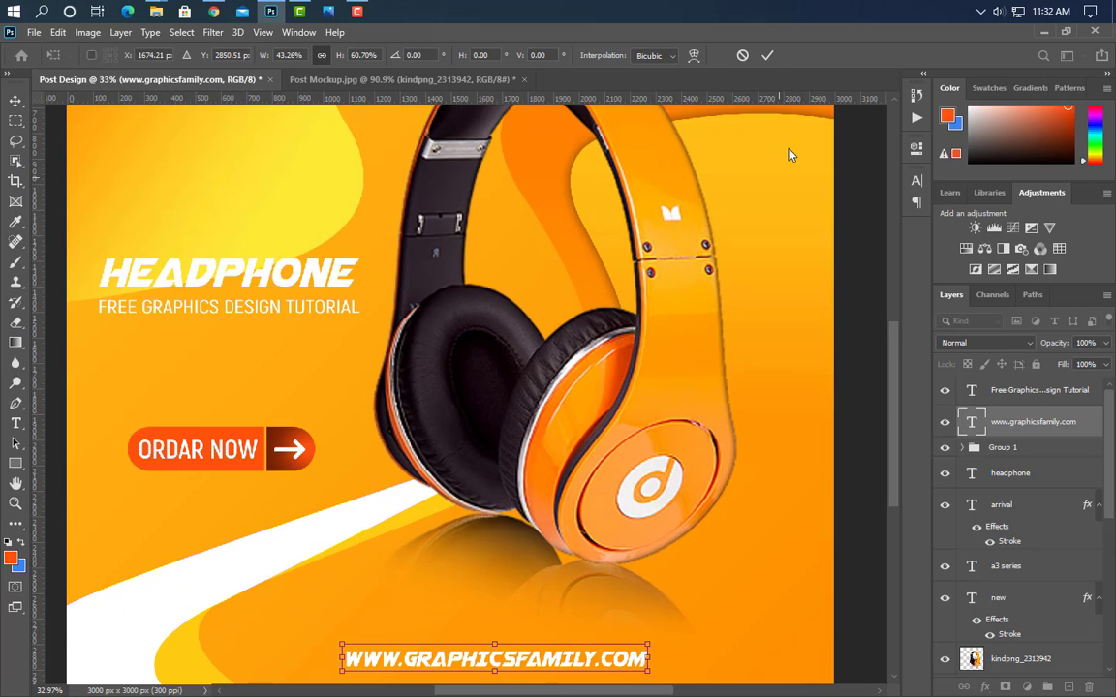
{"action": "left_click", "coordinate": [767, 57]}
Draw a rectangle about 1162 × 139 px framing the website address near the lower edge of the design
{"action": "scroll", "coordinate": [488, 634], "scroll_direction": "down", "scroll_amount": 2}
{"action": "scroll", "coordinate": [489, 637], "scroll_direction": "up", "scroll_amount": 1}
{"action": "key", "text": "v"}
{"action": "scroll", "coordinate": [497, 677], "scroll_direction": "up", "scroll_amount": 1}
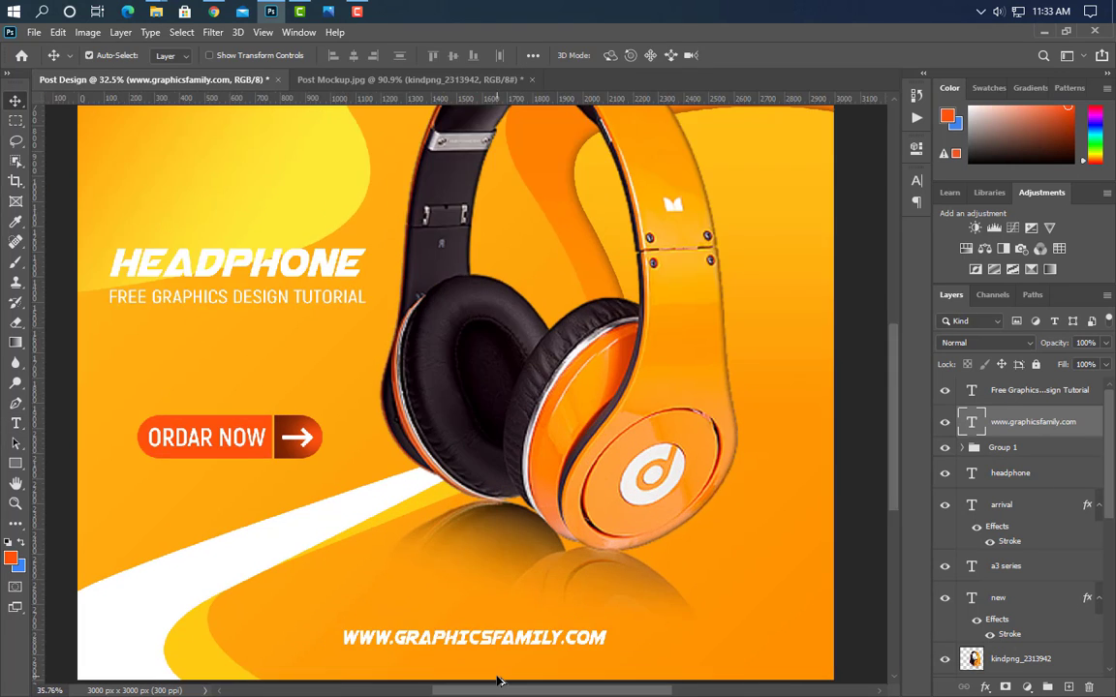
{"action": "scroll", "coordinate": [498, 678], "scroll_direction": "up", "scroll_amount": 4}
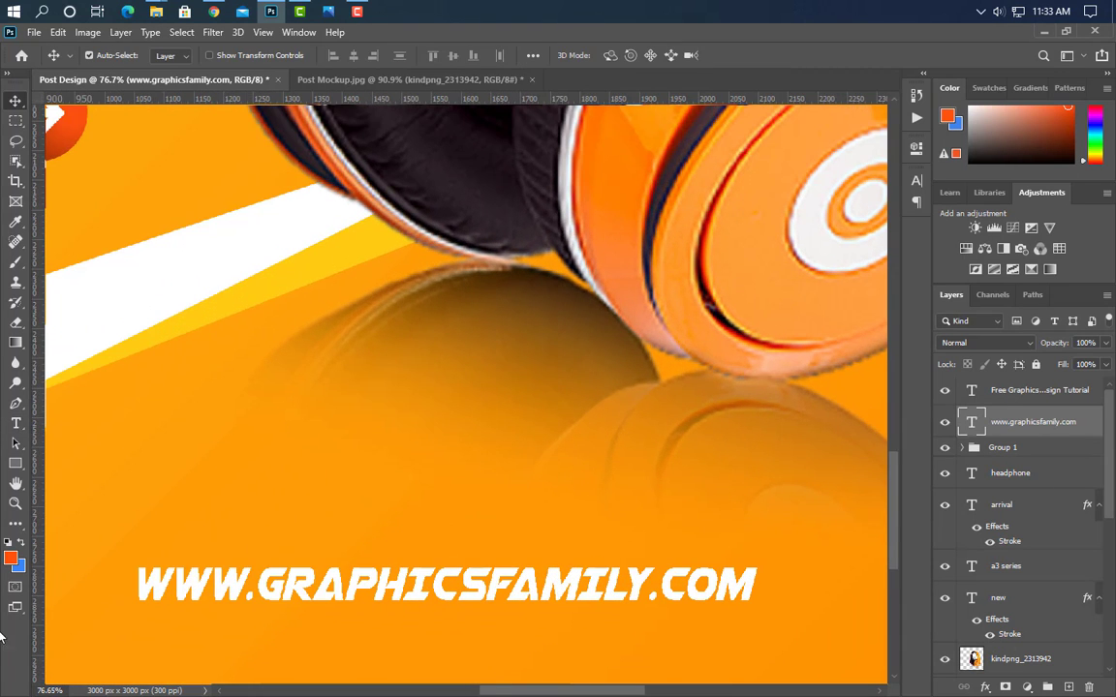
{"action": "left_click", "coordinate": [19, 464]}
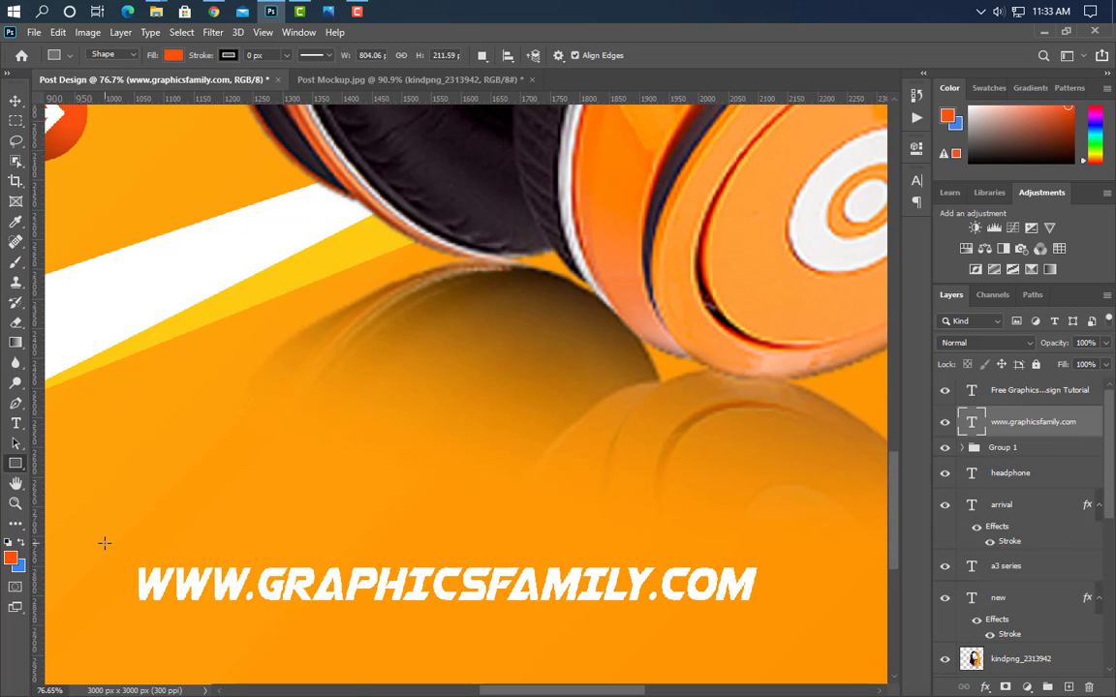
{"action": "left_click_drag", "start_coordinate": [105, 543], "coordinate": [795, 627]}
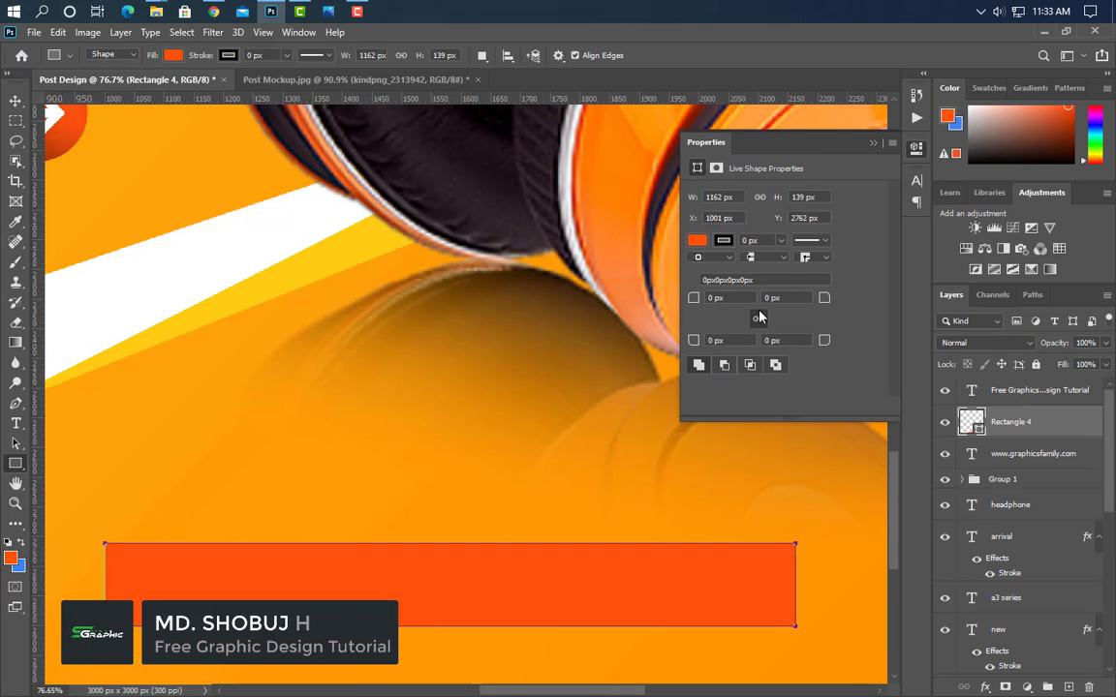
Remove the fill of the rectangle around the website address and set its stroke width to 3 px
{"action": "left_click", "coordinate": [172, 55]}
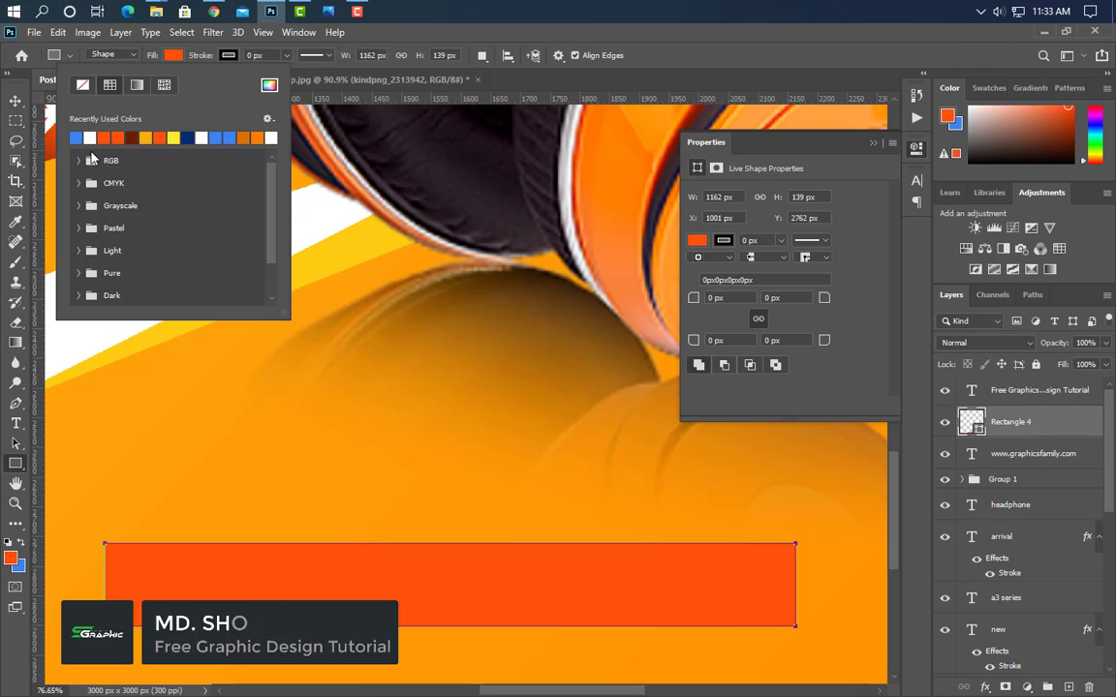
{"action": "left_click", "coordinate": [83, 86]}
{"action": "double_click", "coordinate": [252, 57]}
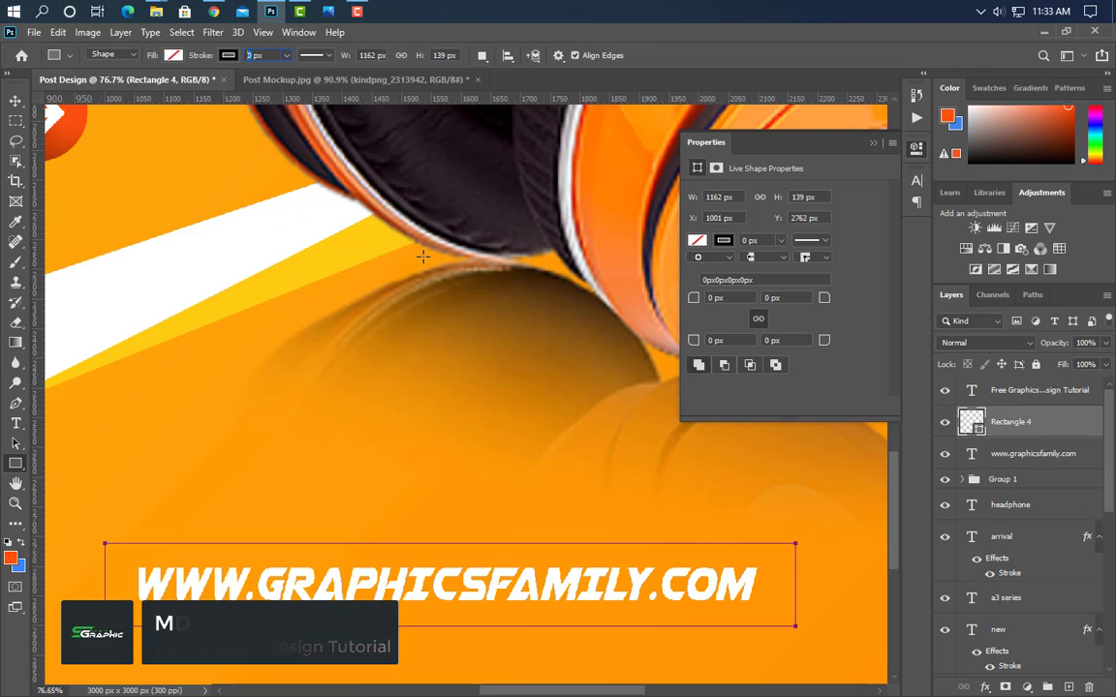
{"action": "type", "text": "3"}
{"action": "key", "text": "Return"}
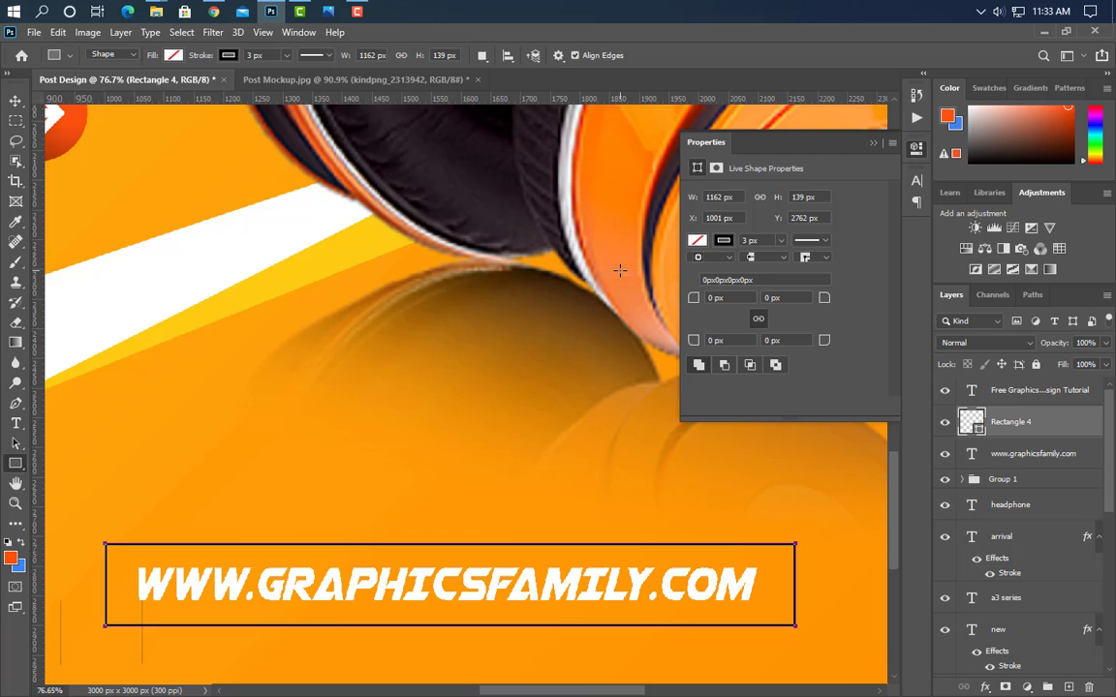
Convert the outlined rectangle layer around the website address to a smart object
{"action": "left_click", "coordinate": [872, 144]}
{"action": "right_click", "coordinate": [1088, 433]}
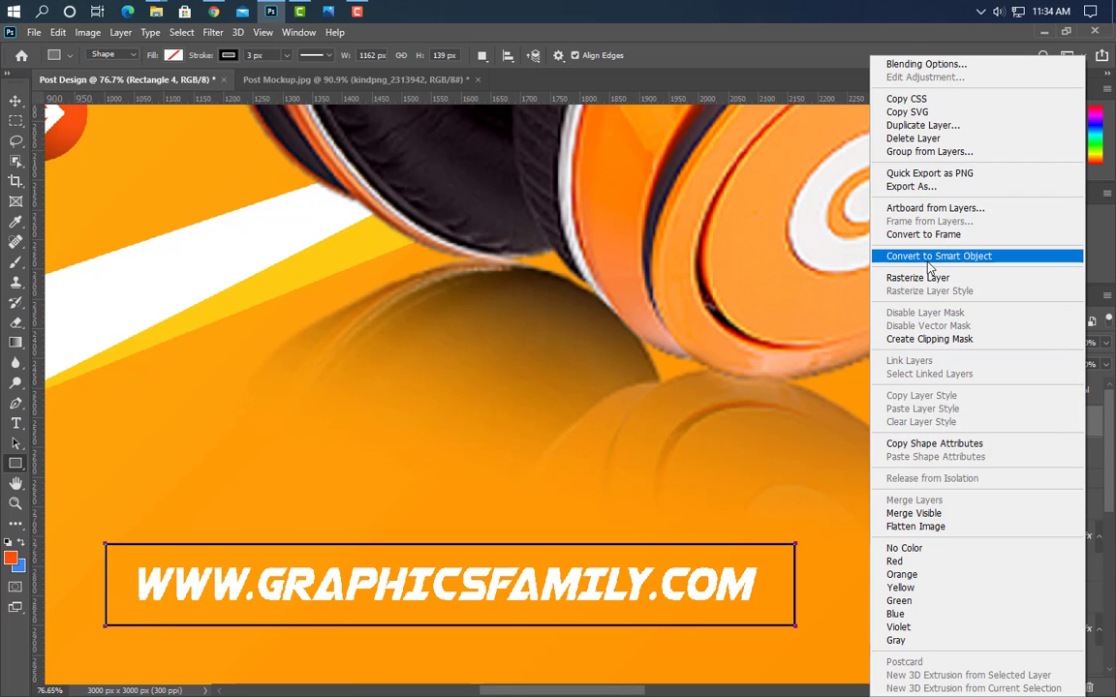
{"action": "left_click", "coordinate": [842, 252]}
Give the website frame a Color Overlay in the blue background colour 3c84f0 at 100% opacity
{"action": "scroll", "coordinate": [527, 536], "scroll_direction": "down", "scroll_amount": 5}
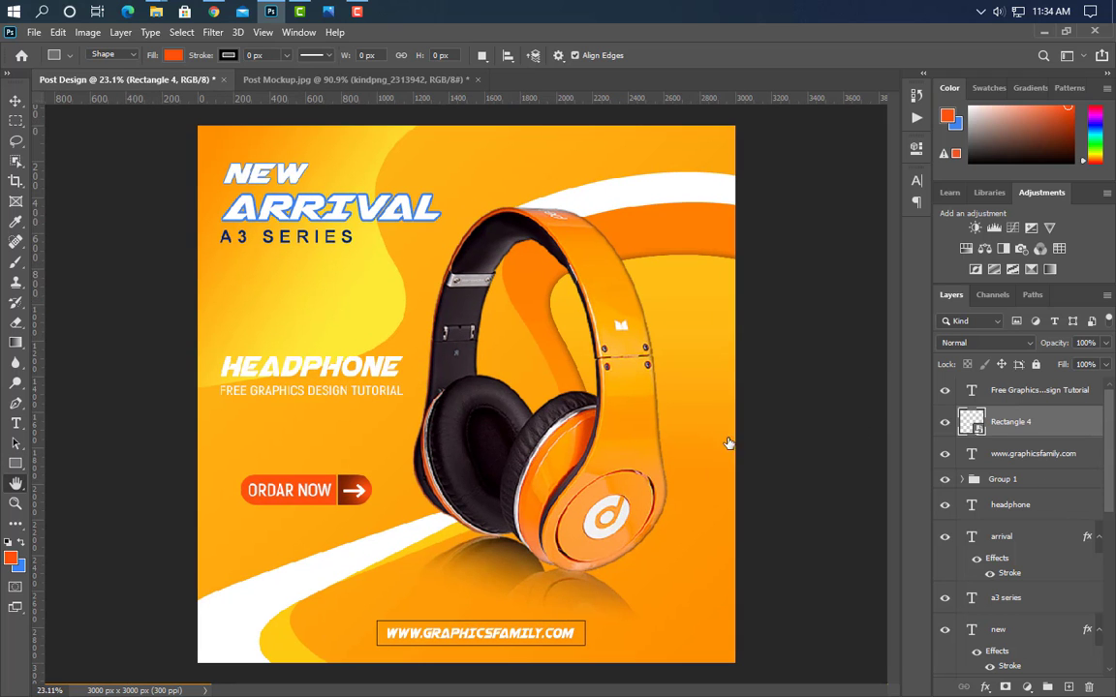
{"action": "left_click", "coordinate": [422, 506]}
{"action": "left_click", "coordinate": [742, 355]}
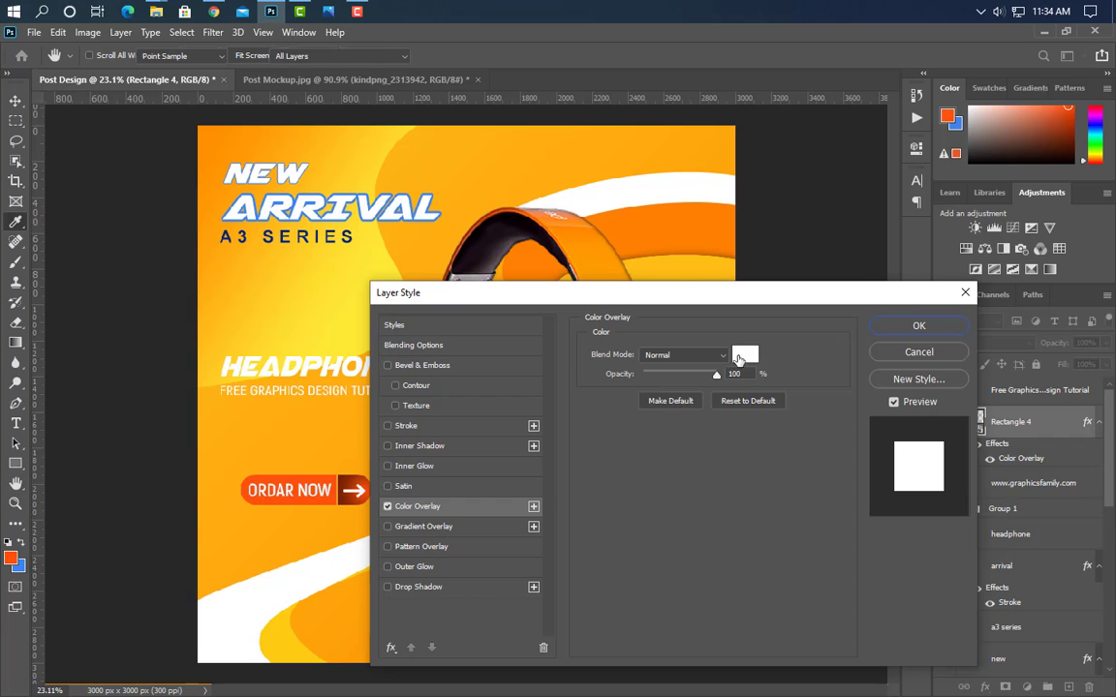
{"action": "left_click", "coordinate": [21, 569]}
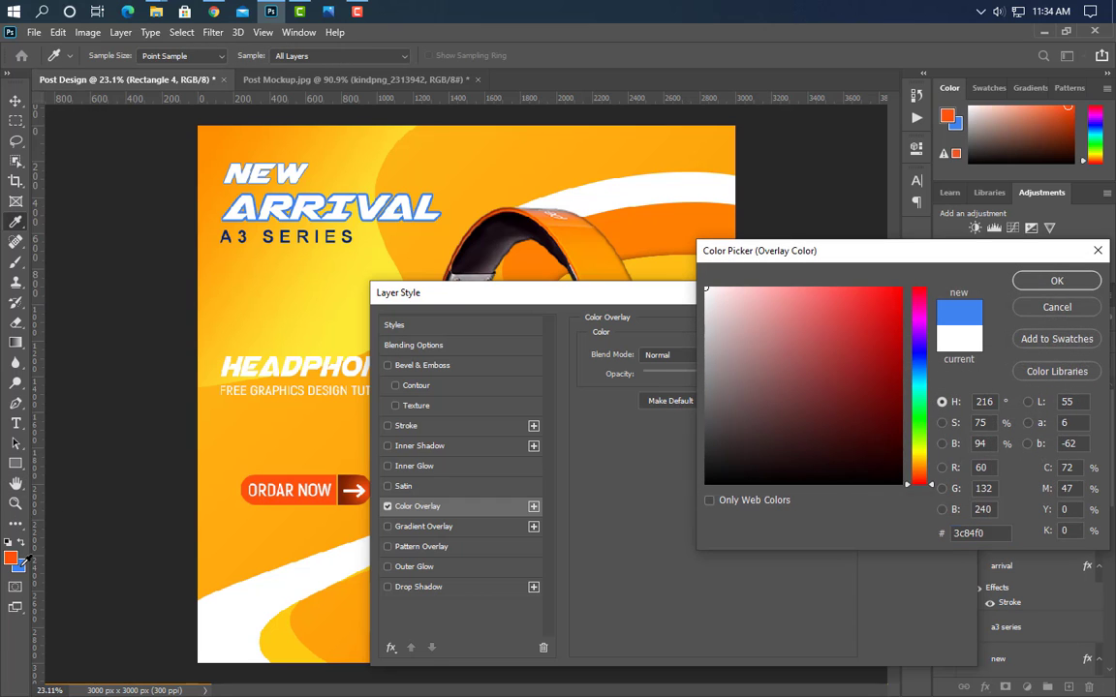
{"action": "left_click", "coordinate": [1044, 284]}
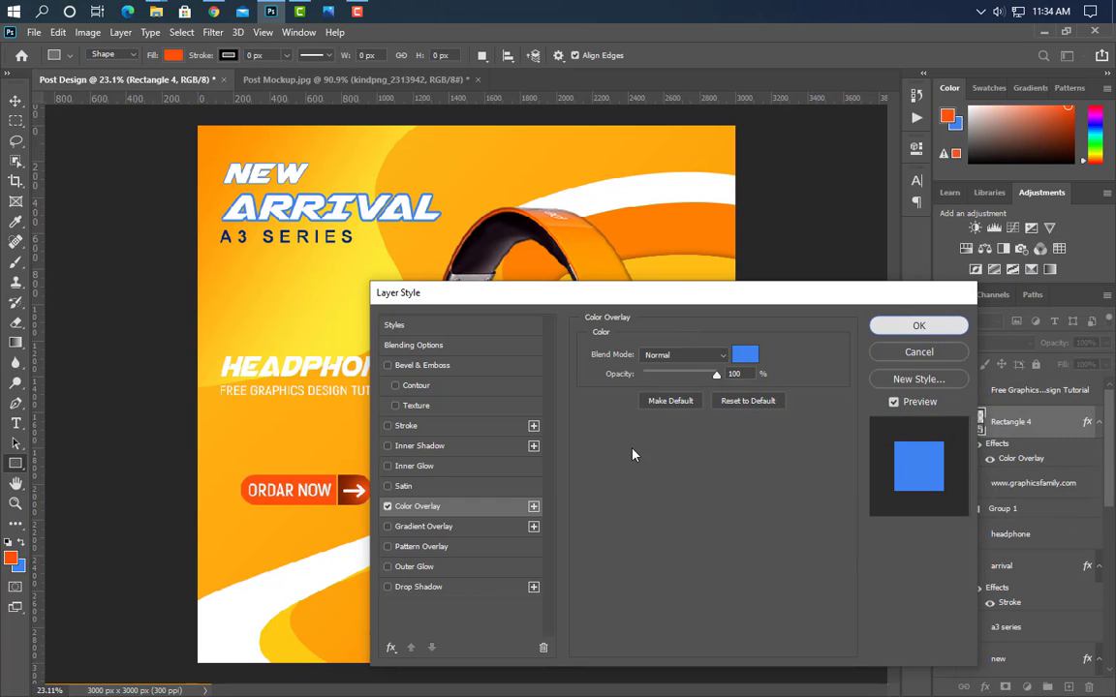
{"action": "key", "text": "Return"}
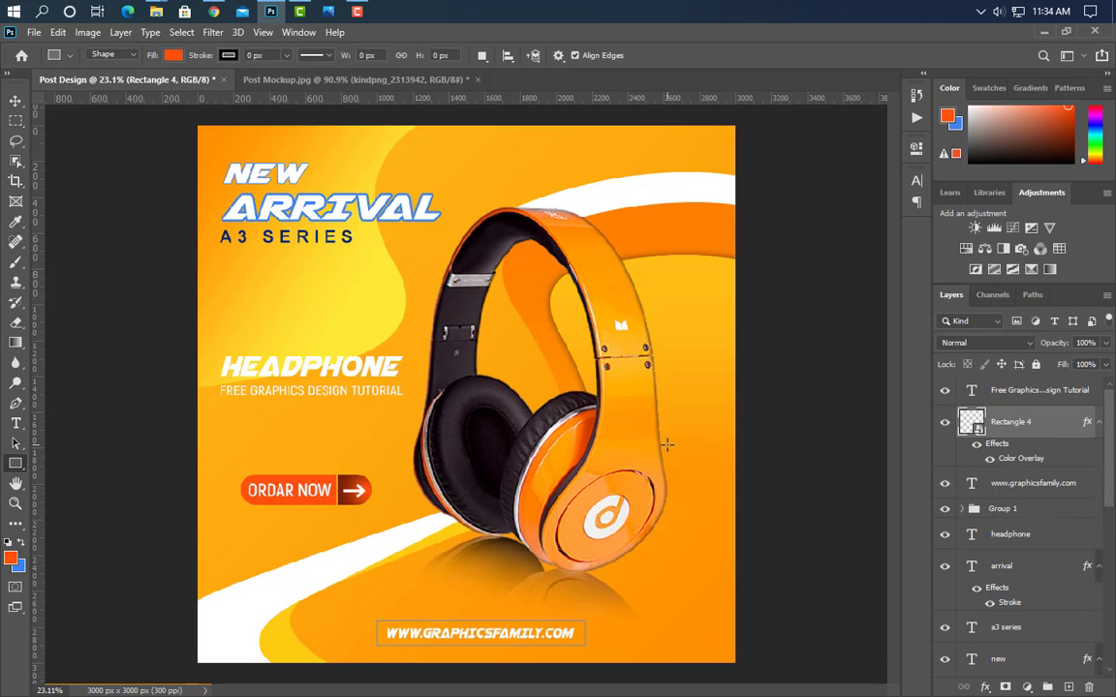